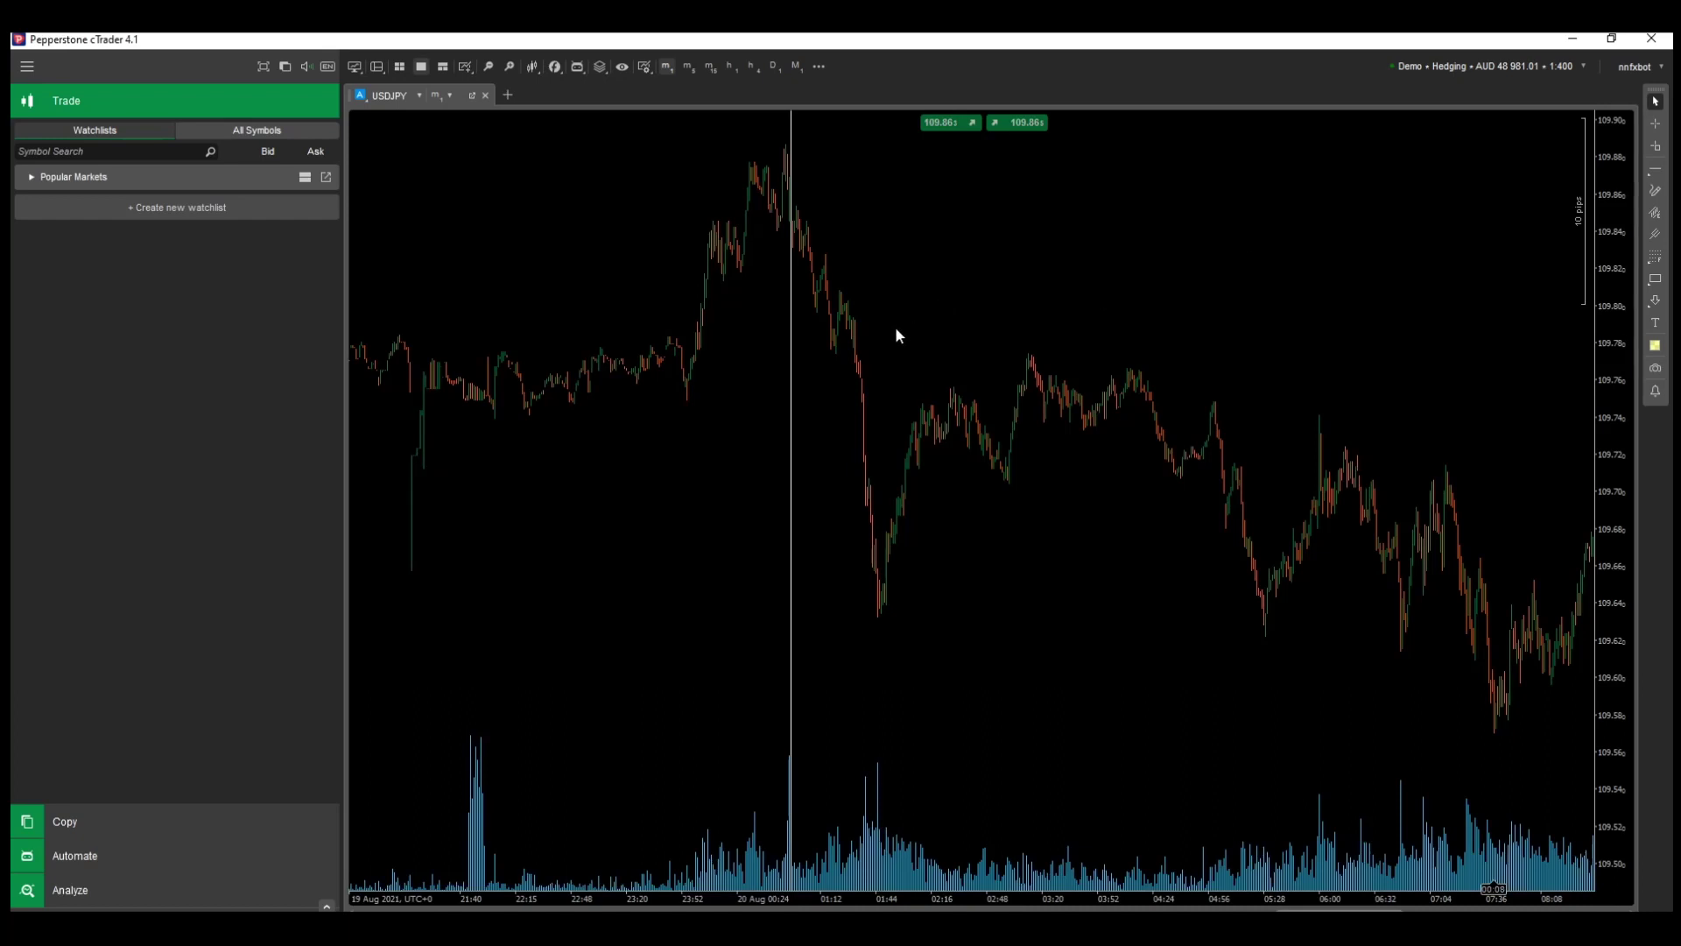
Step: Start a new watchlist from the Trade panel's Watchlists tab
click(160, 220)
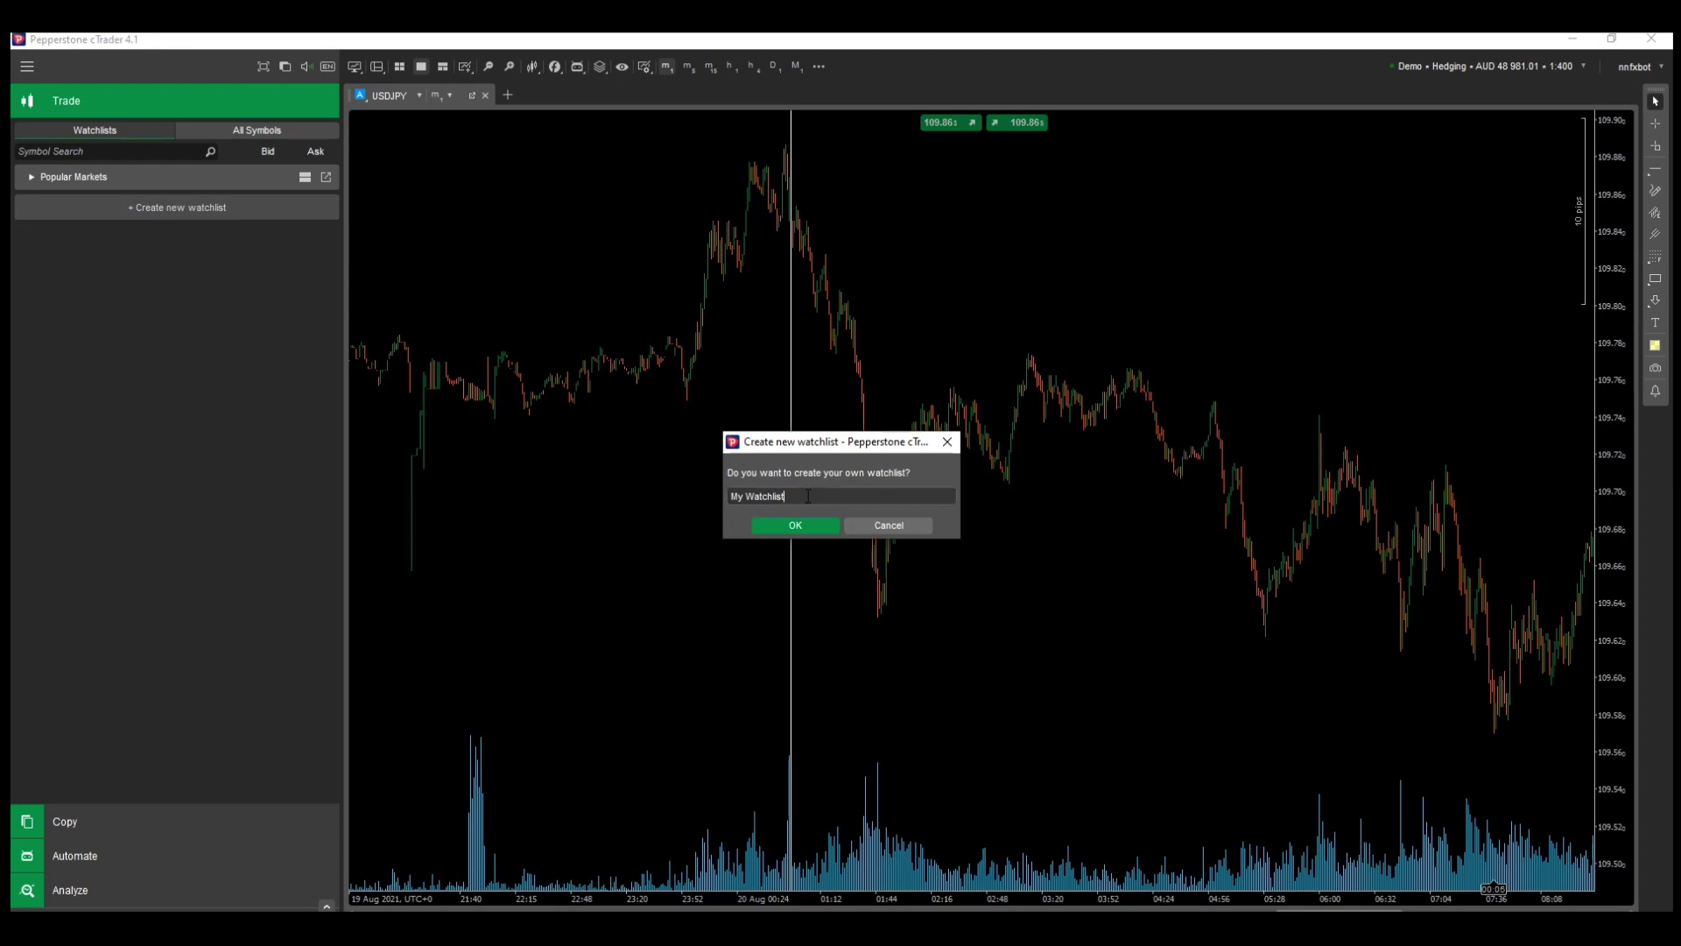
Step: Replace the default 'My Watchlist' name with JPY and confirm it
drag(807, 496, 727, 496)
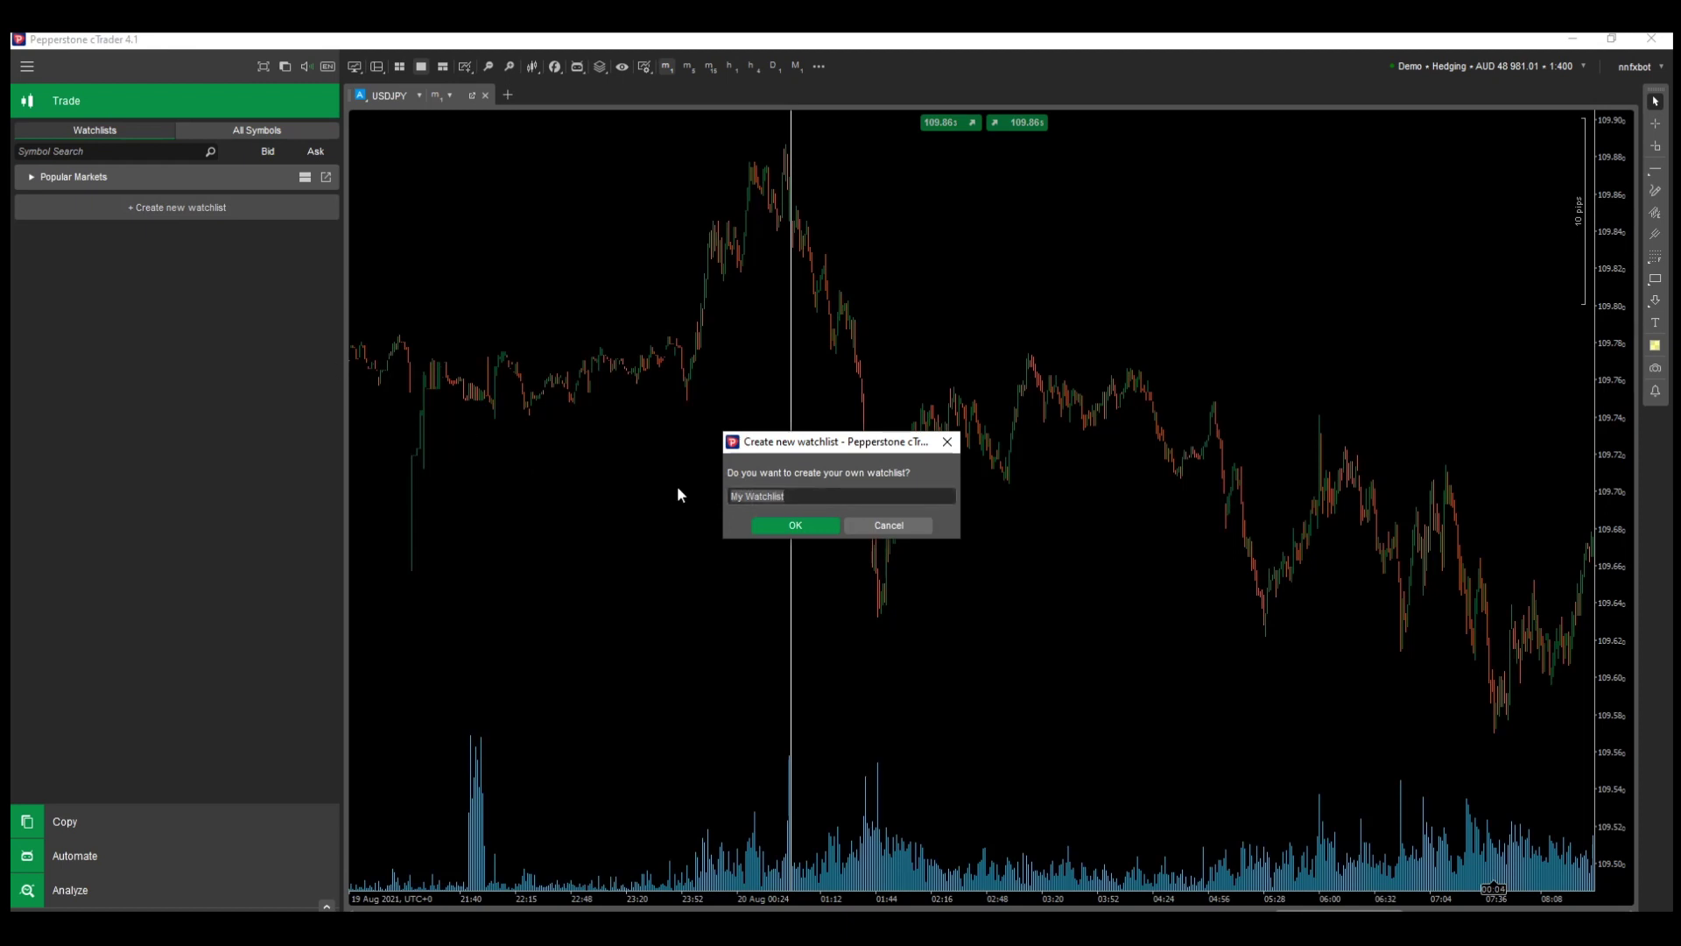
text(J)
text(PY)
click(802, 527)
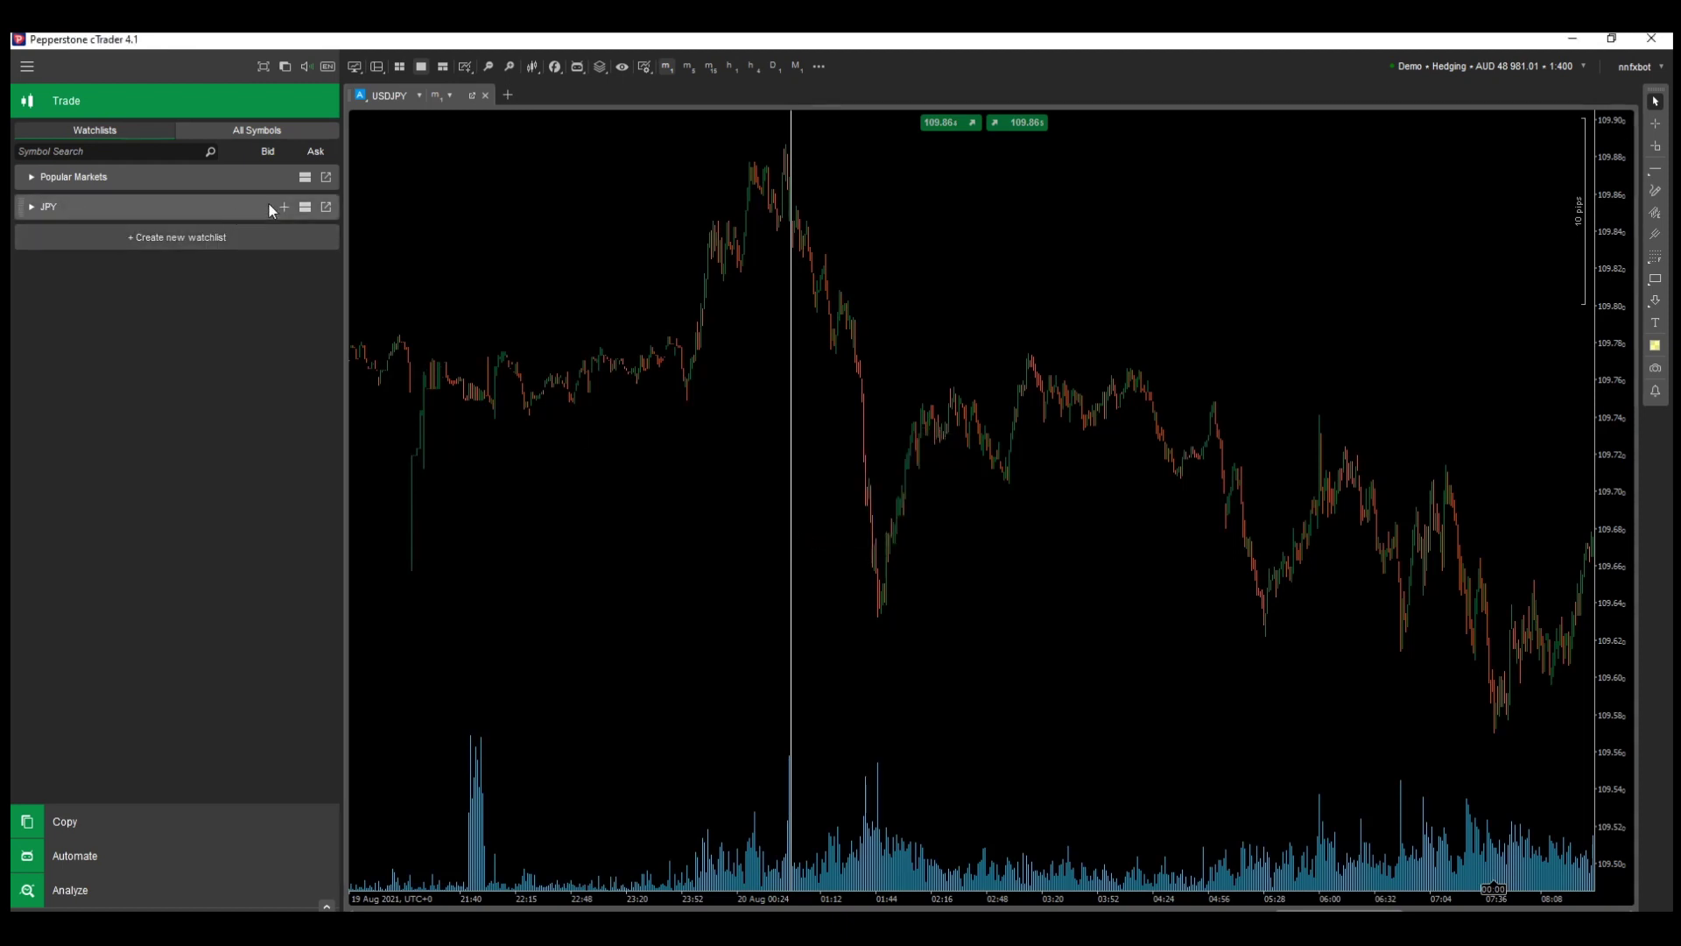
Step: Search 'jpy' and add USDJPY, GBPJPY, EURJPY, AUDJPY, CHFJPY, CADJPY, NZDJPY, SGDJPY to JPY
click(284, 207)
text(jpy)
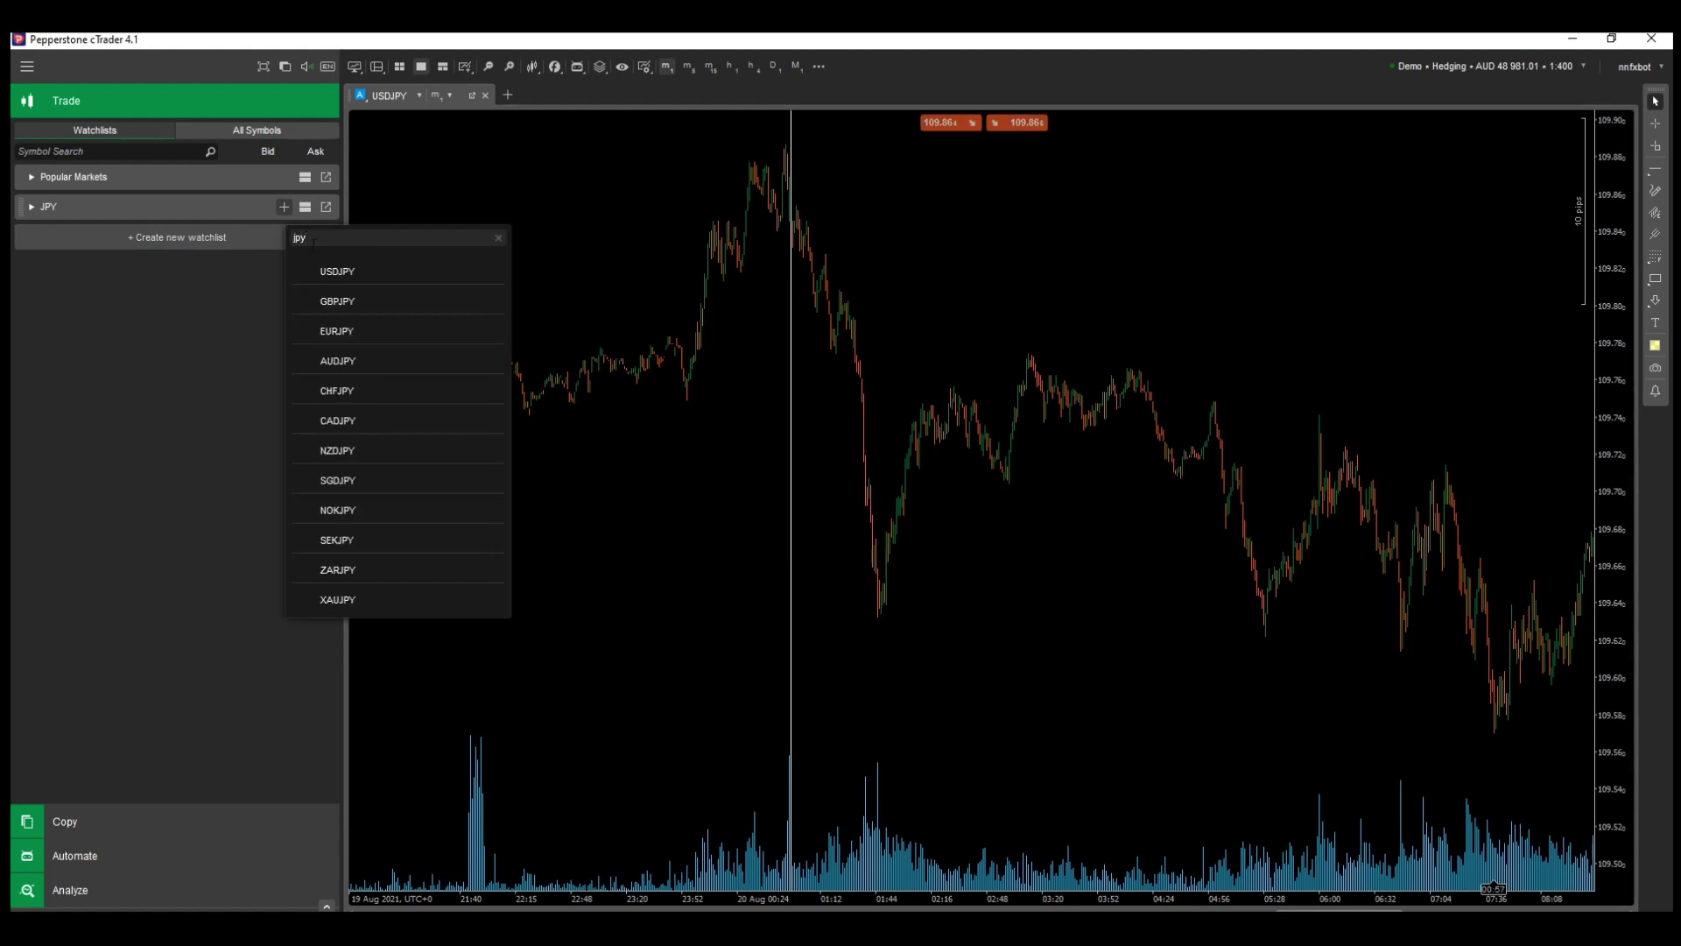
click(305, 272)
click(305, 301)
click(305, 331)
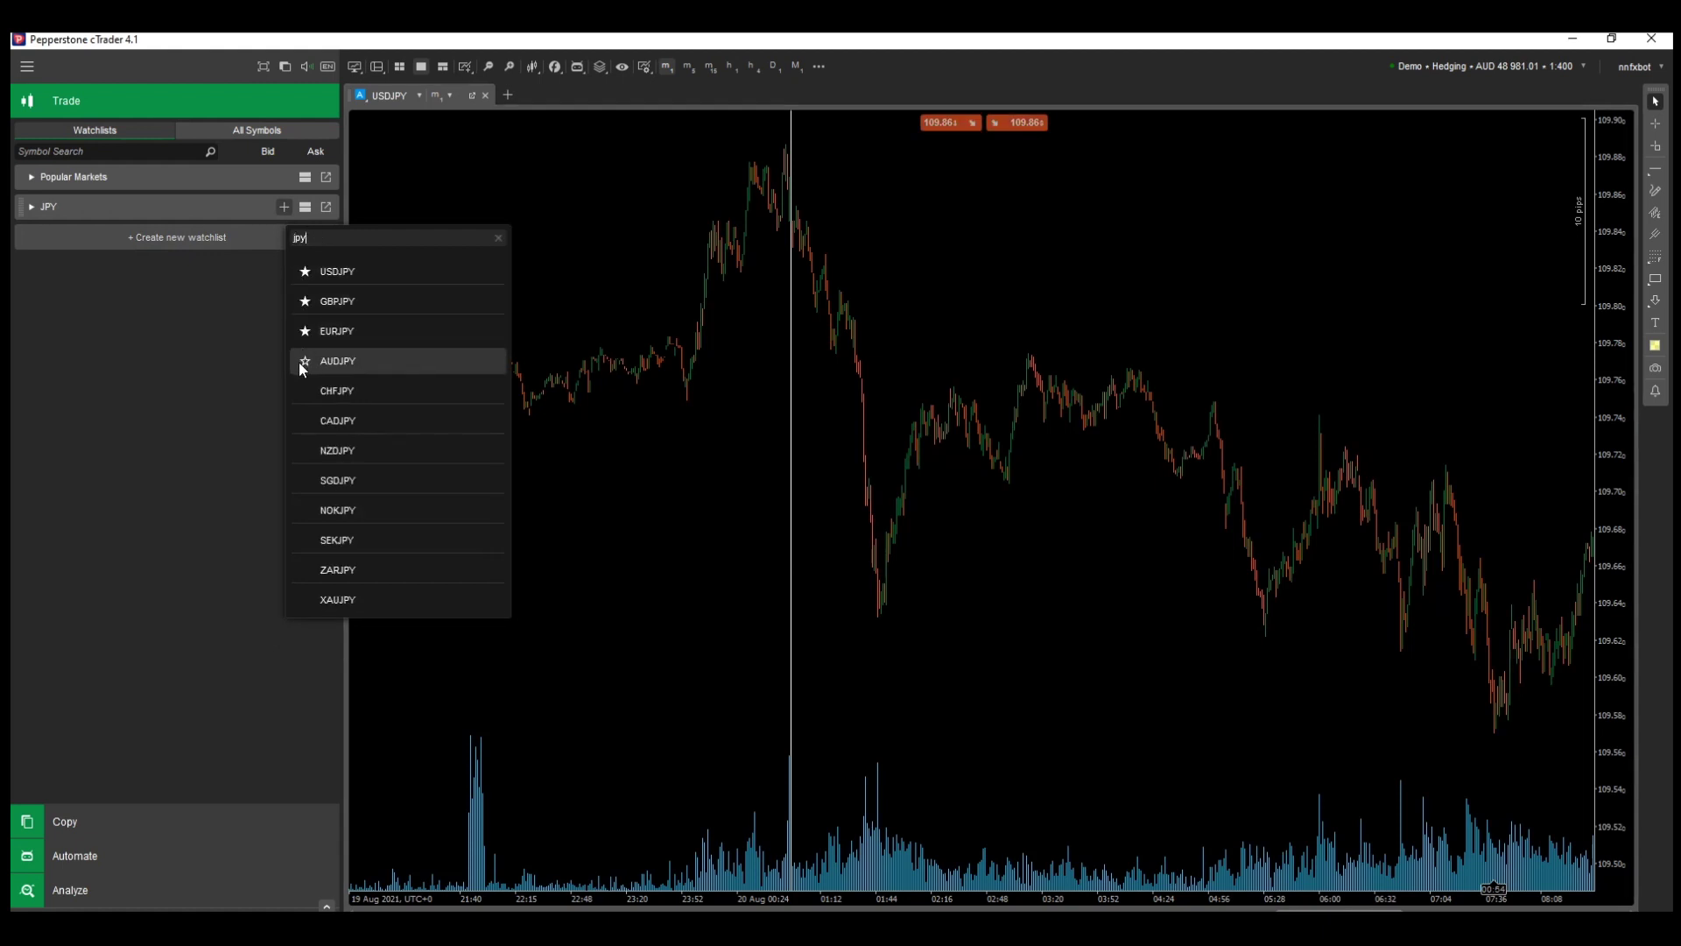
click(305, 361)
click(305, 390)
click(304, 420)
click(305, 450)
click(305, 480)
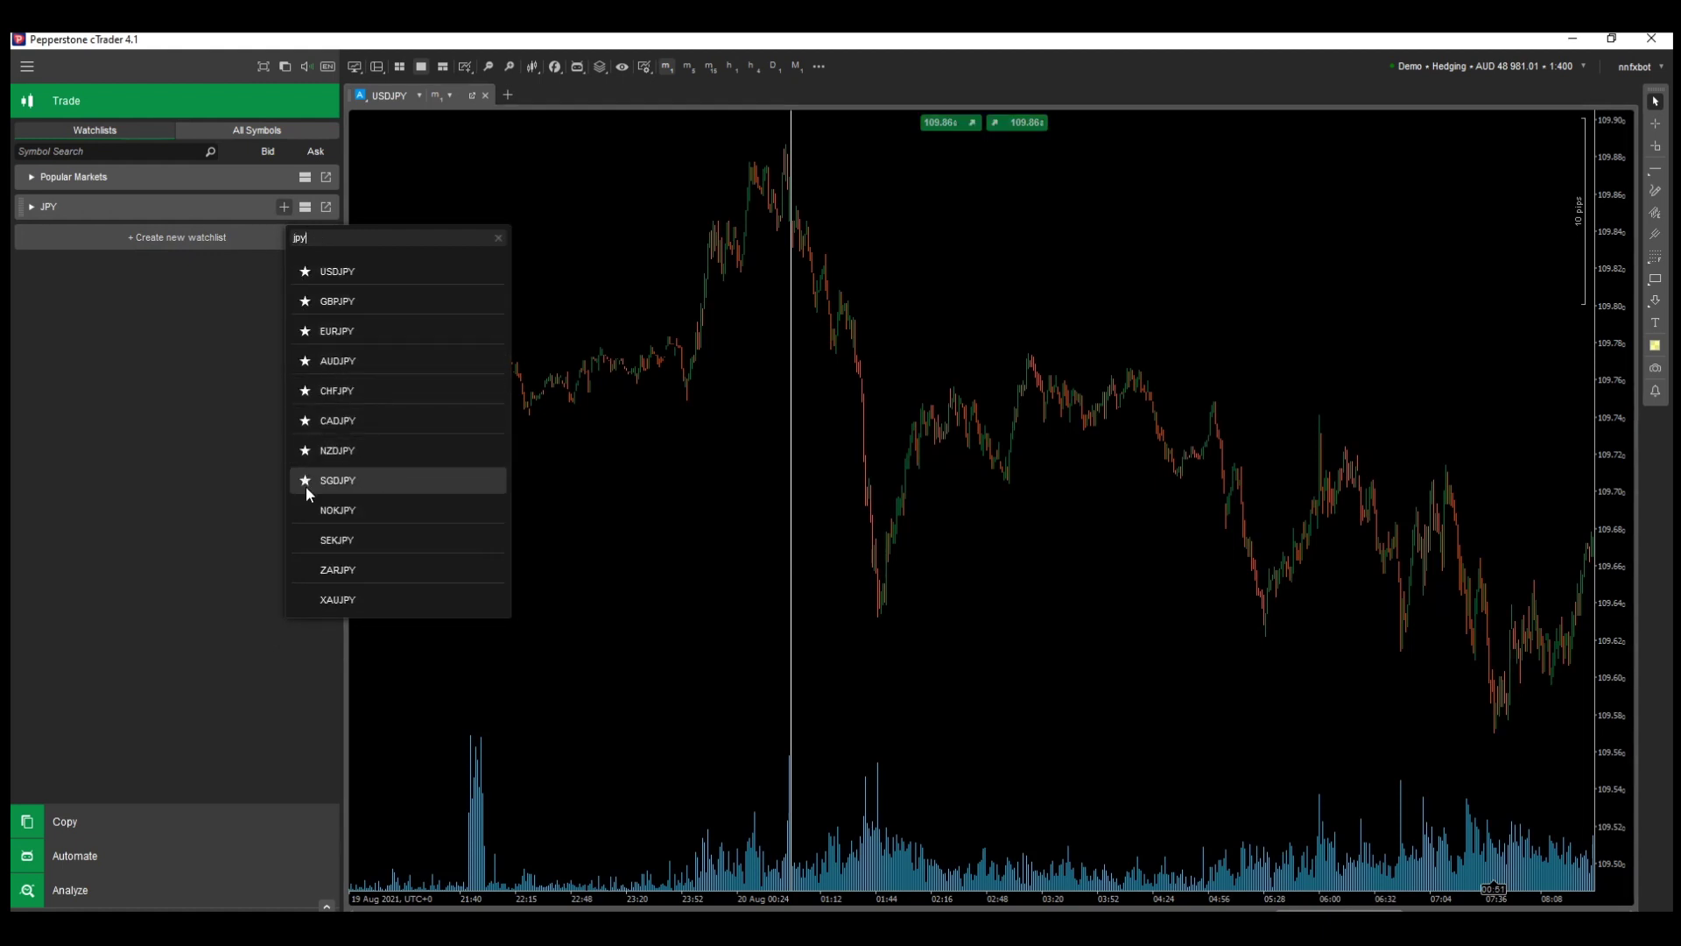
Step: Close the symbol search, expand the JPY watchlist, and switch to the Automate workspace
click(244, 476)
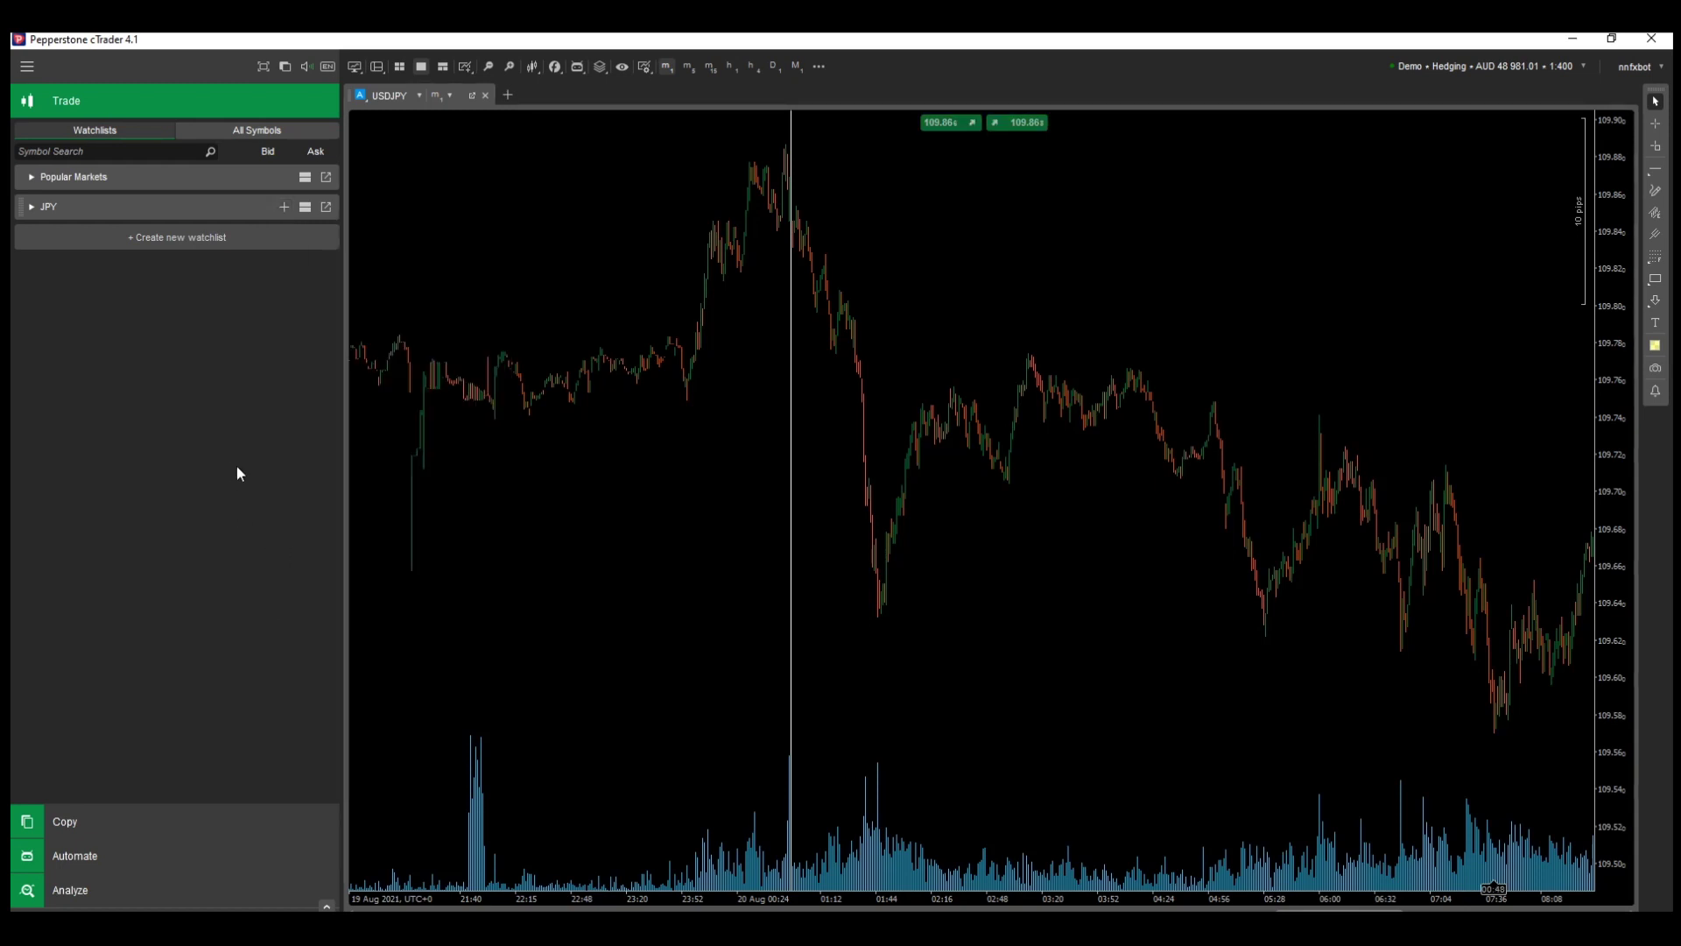
click(49, 208)
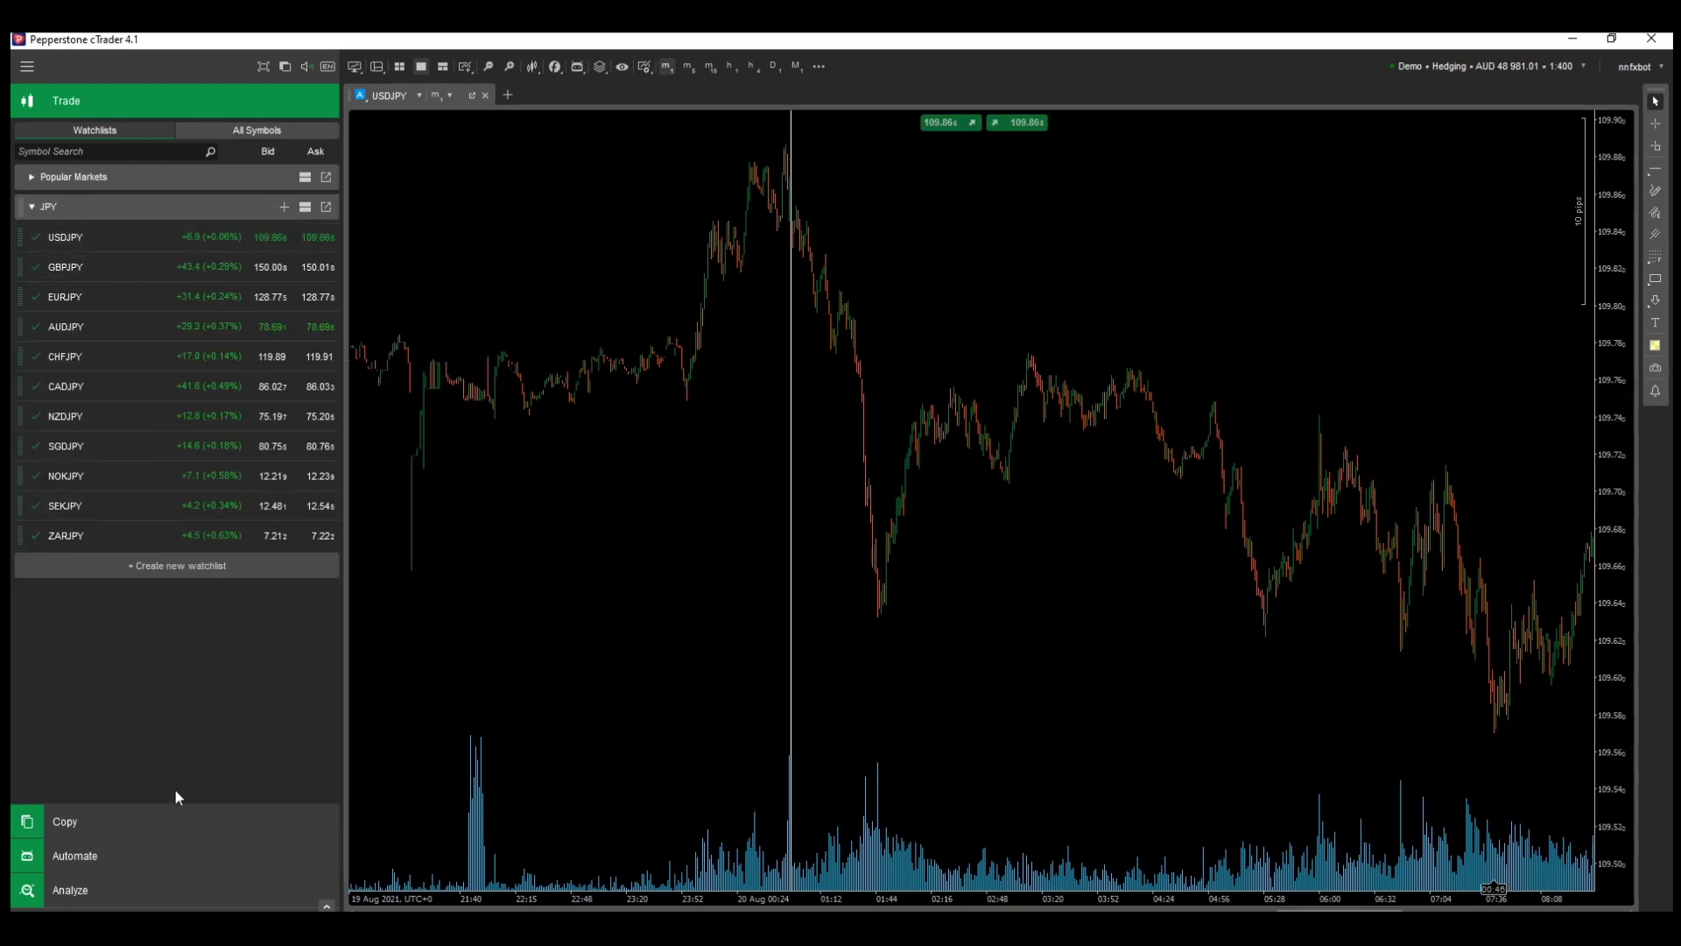
click(155, 853)
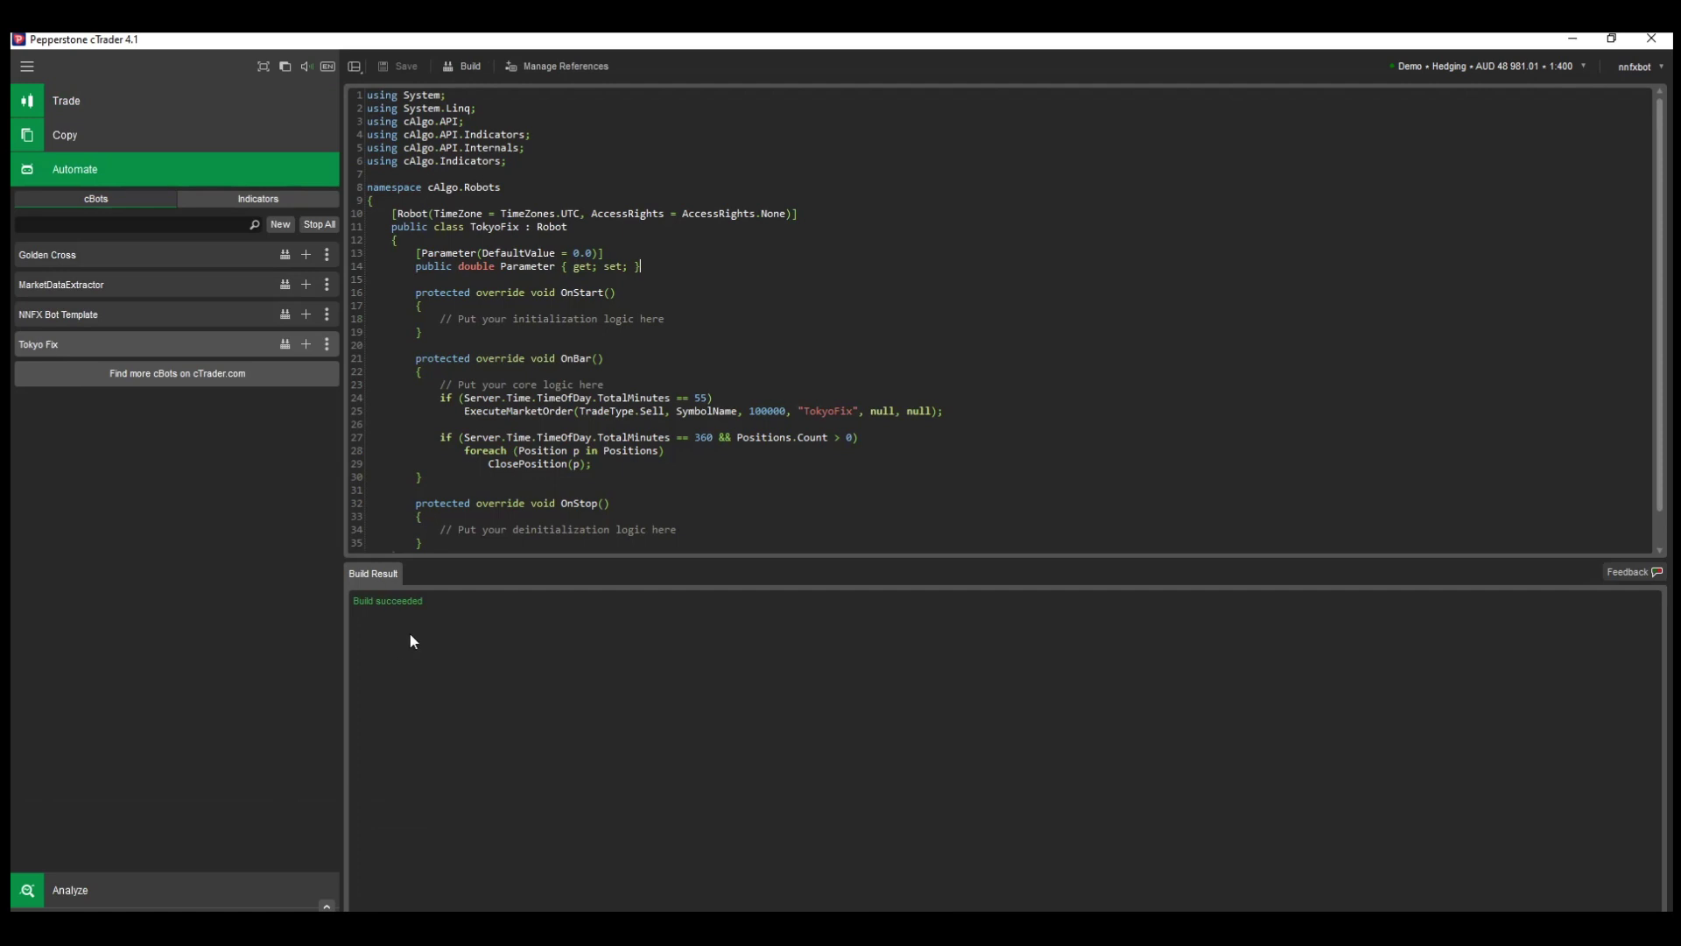
Step: Duplicate the Tokyo Fix cBot and add a private Symbol[] TradeList field
right_click(128, 342)
click(211, 635)
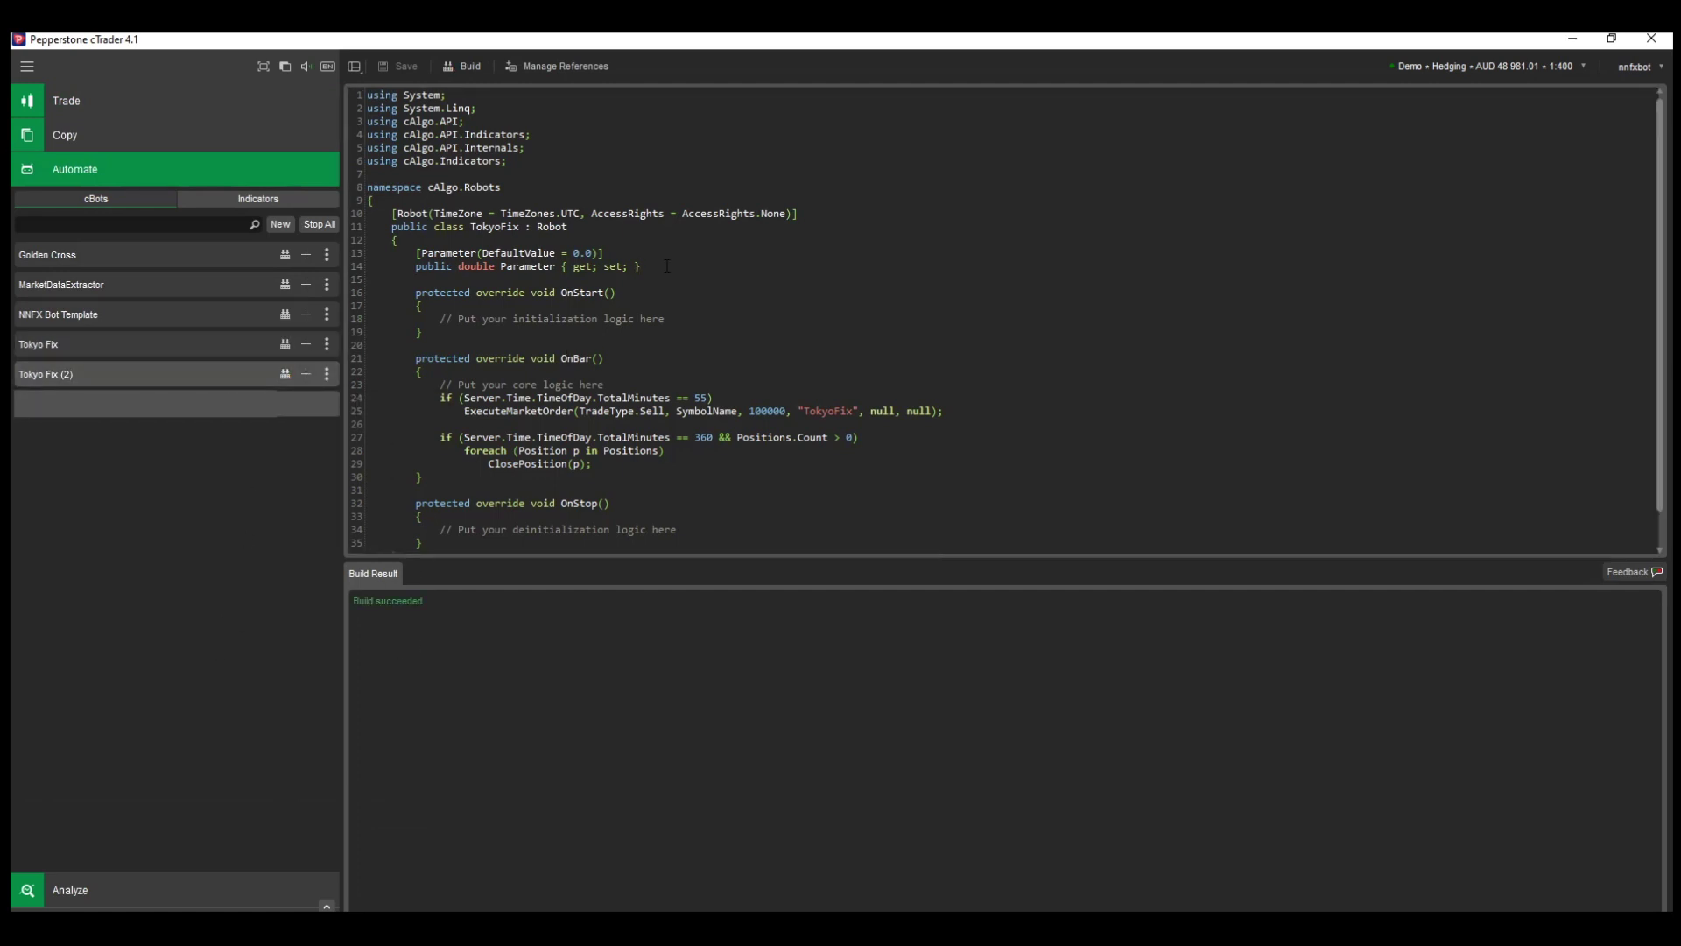
key(Return)
key(Return)
text(private )
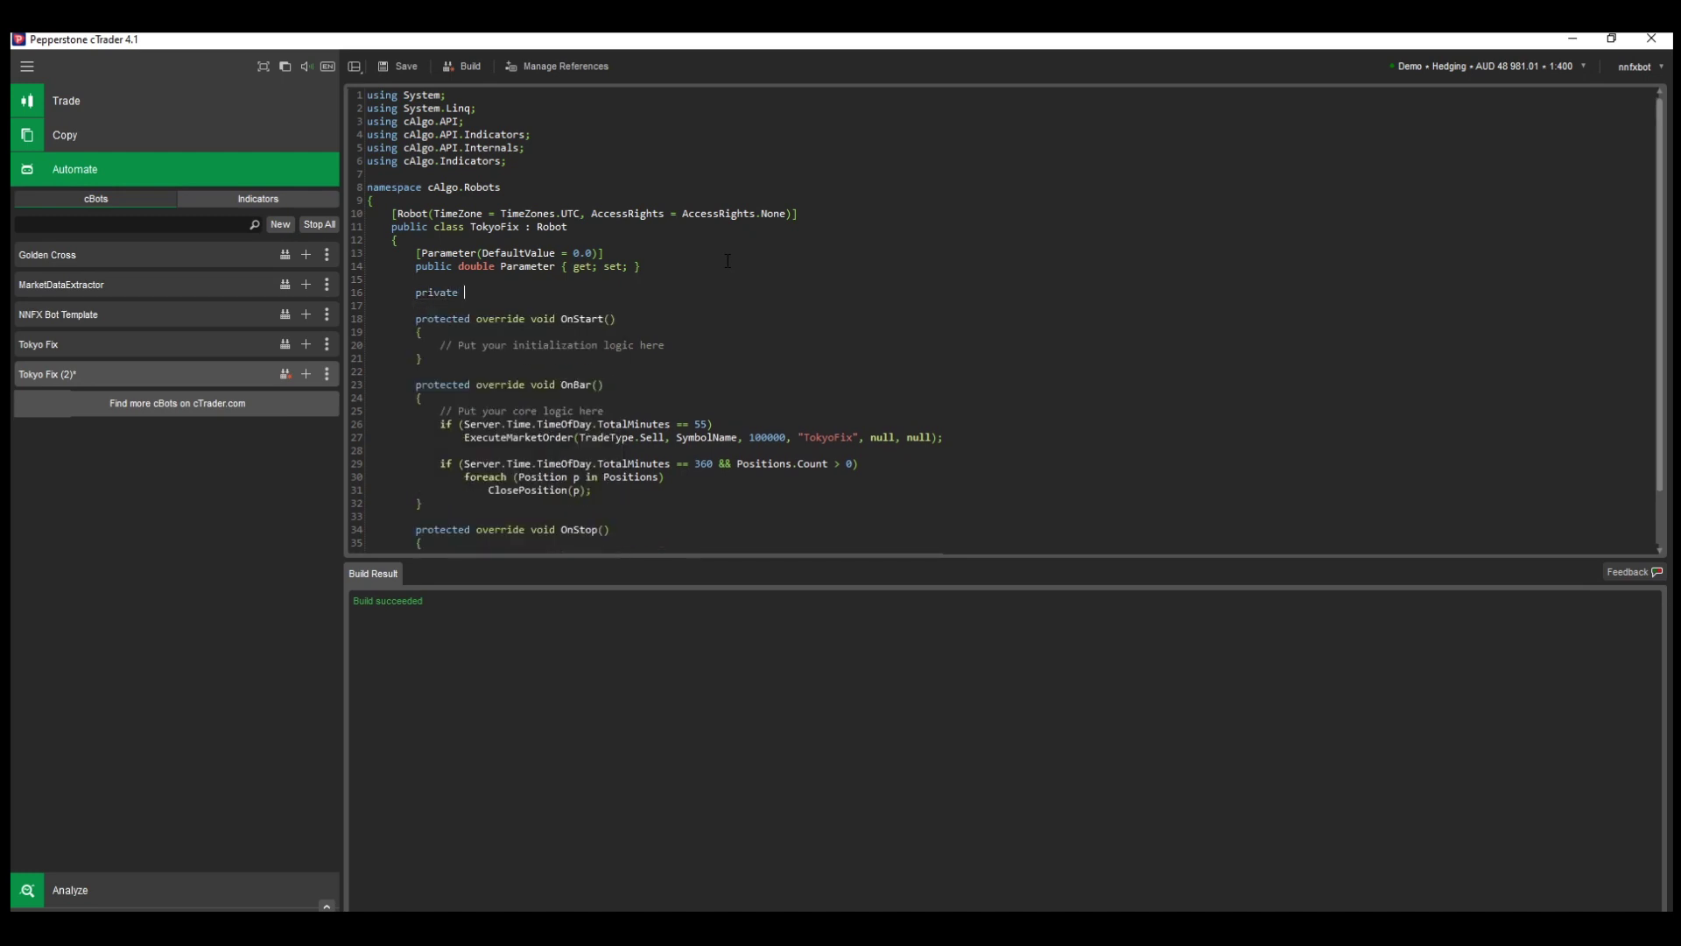
text(Symbol[] T)
text(radeList;)
Step: Replace the OnStart placeholder with //Loop through watchlists and foreach(Watchlist w in Watchlists)
drag(666, 345, 439, 345)
key(BackSpace)
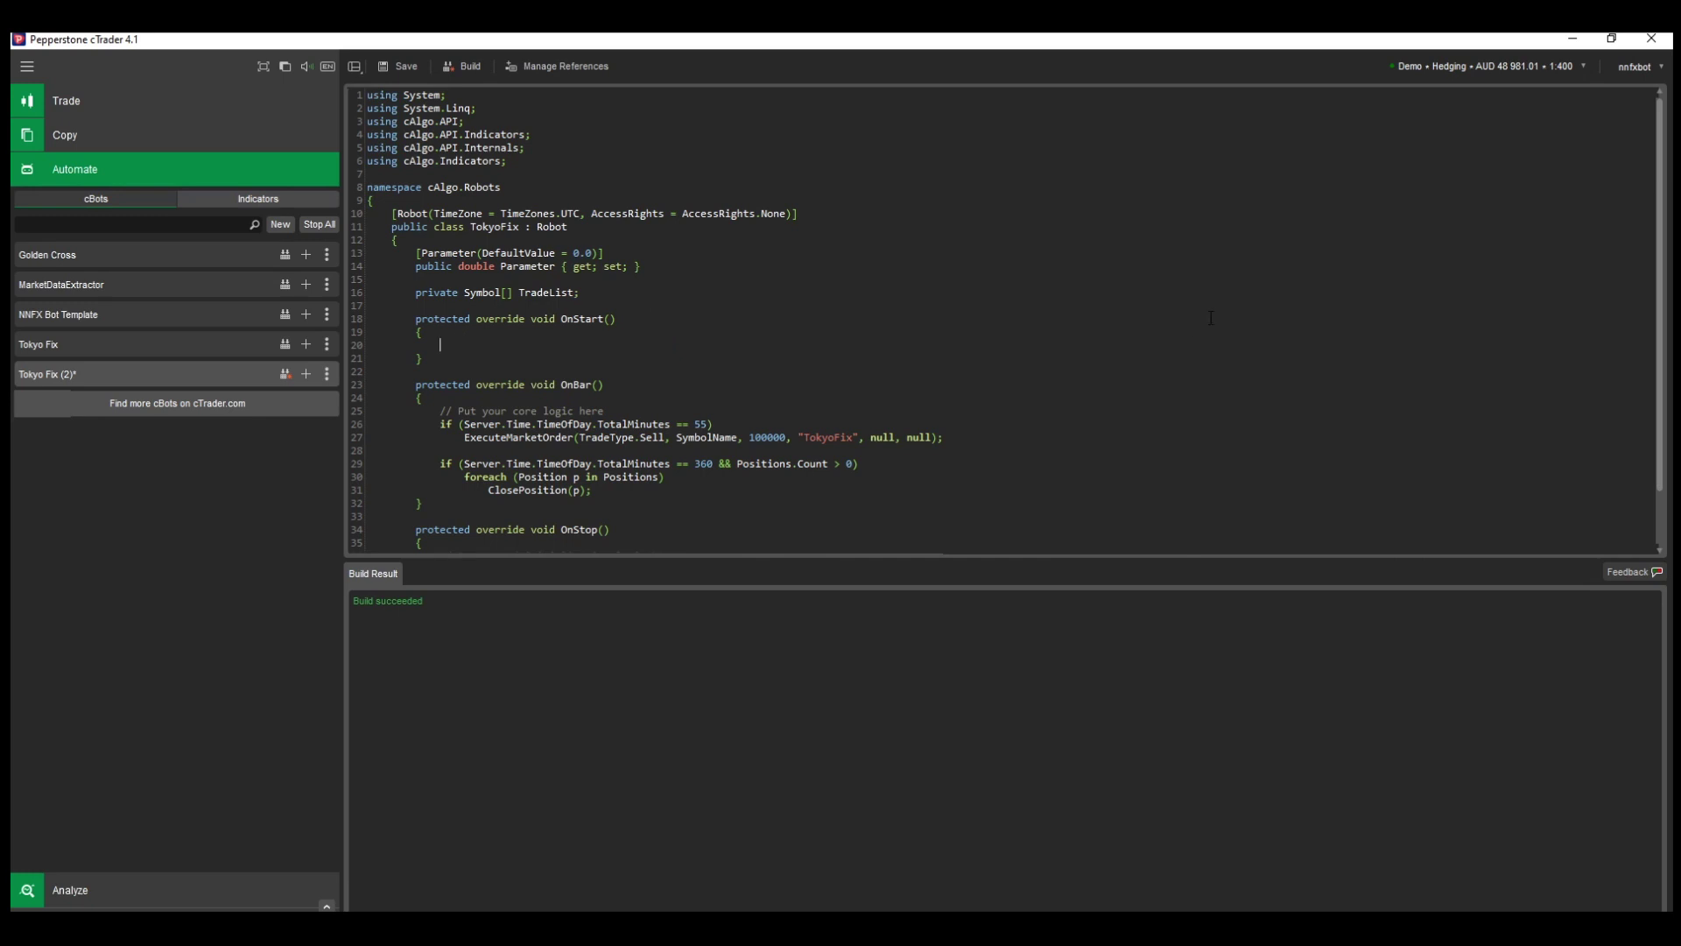
text(//L)
text(oop through watchlists)
key(Return)
text(foreach)
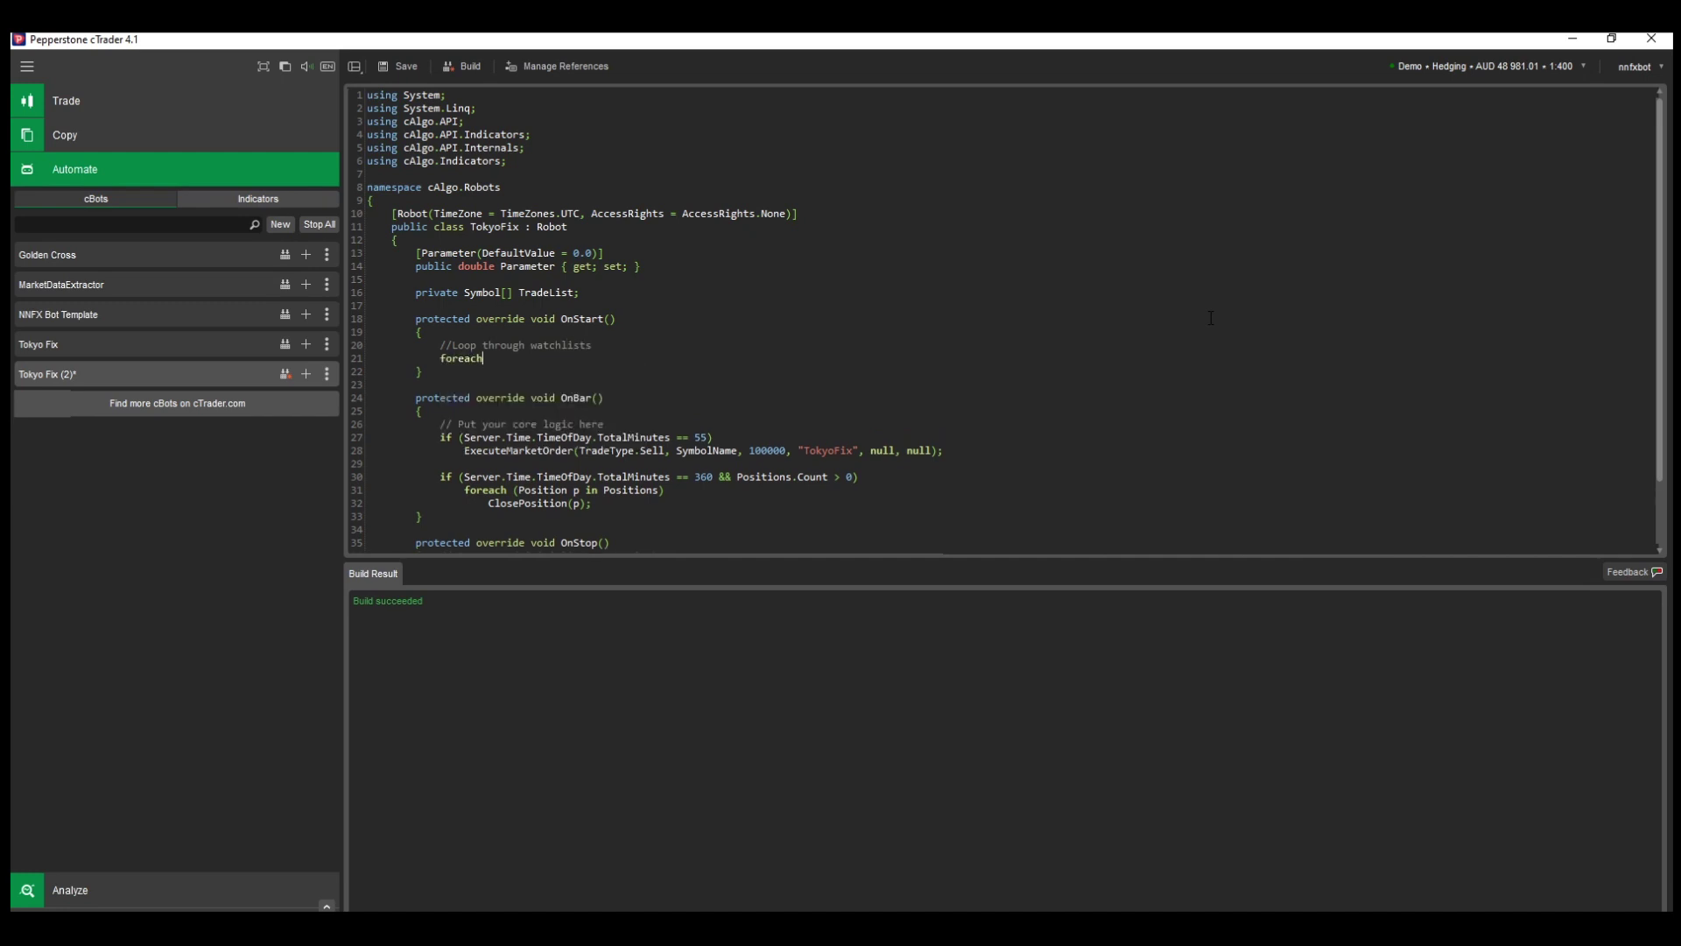
text((Watc)
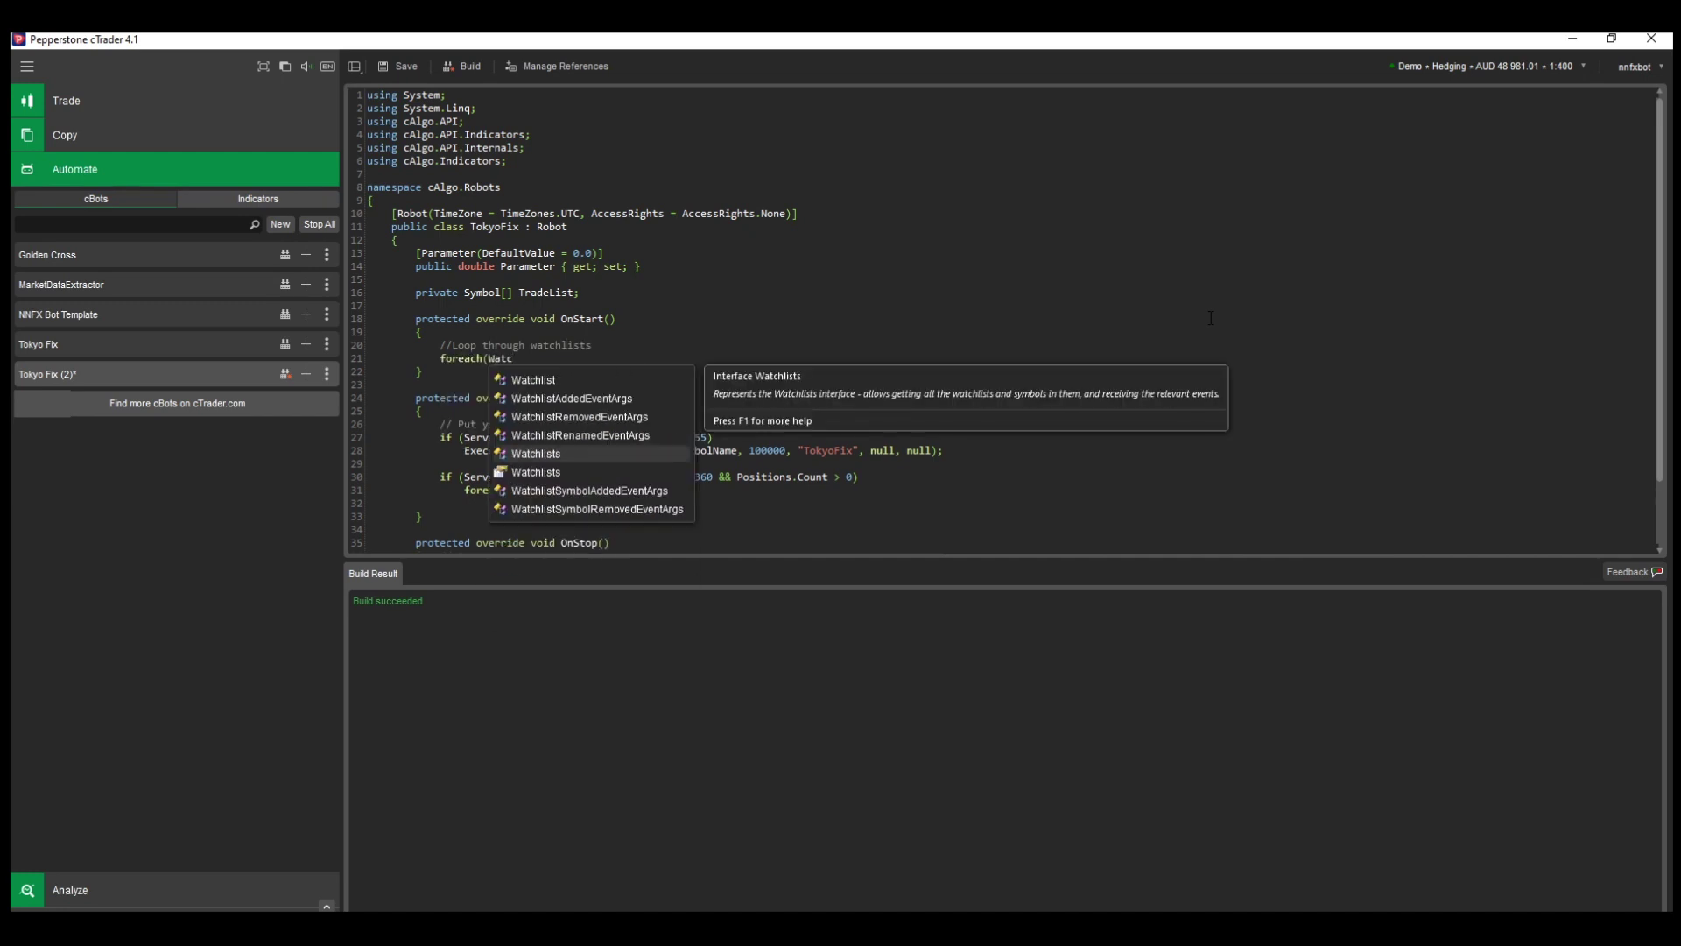
double_click(657, 381)
text(w i)
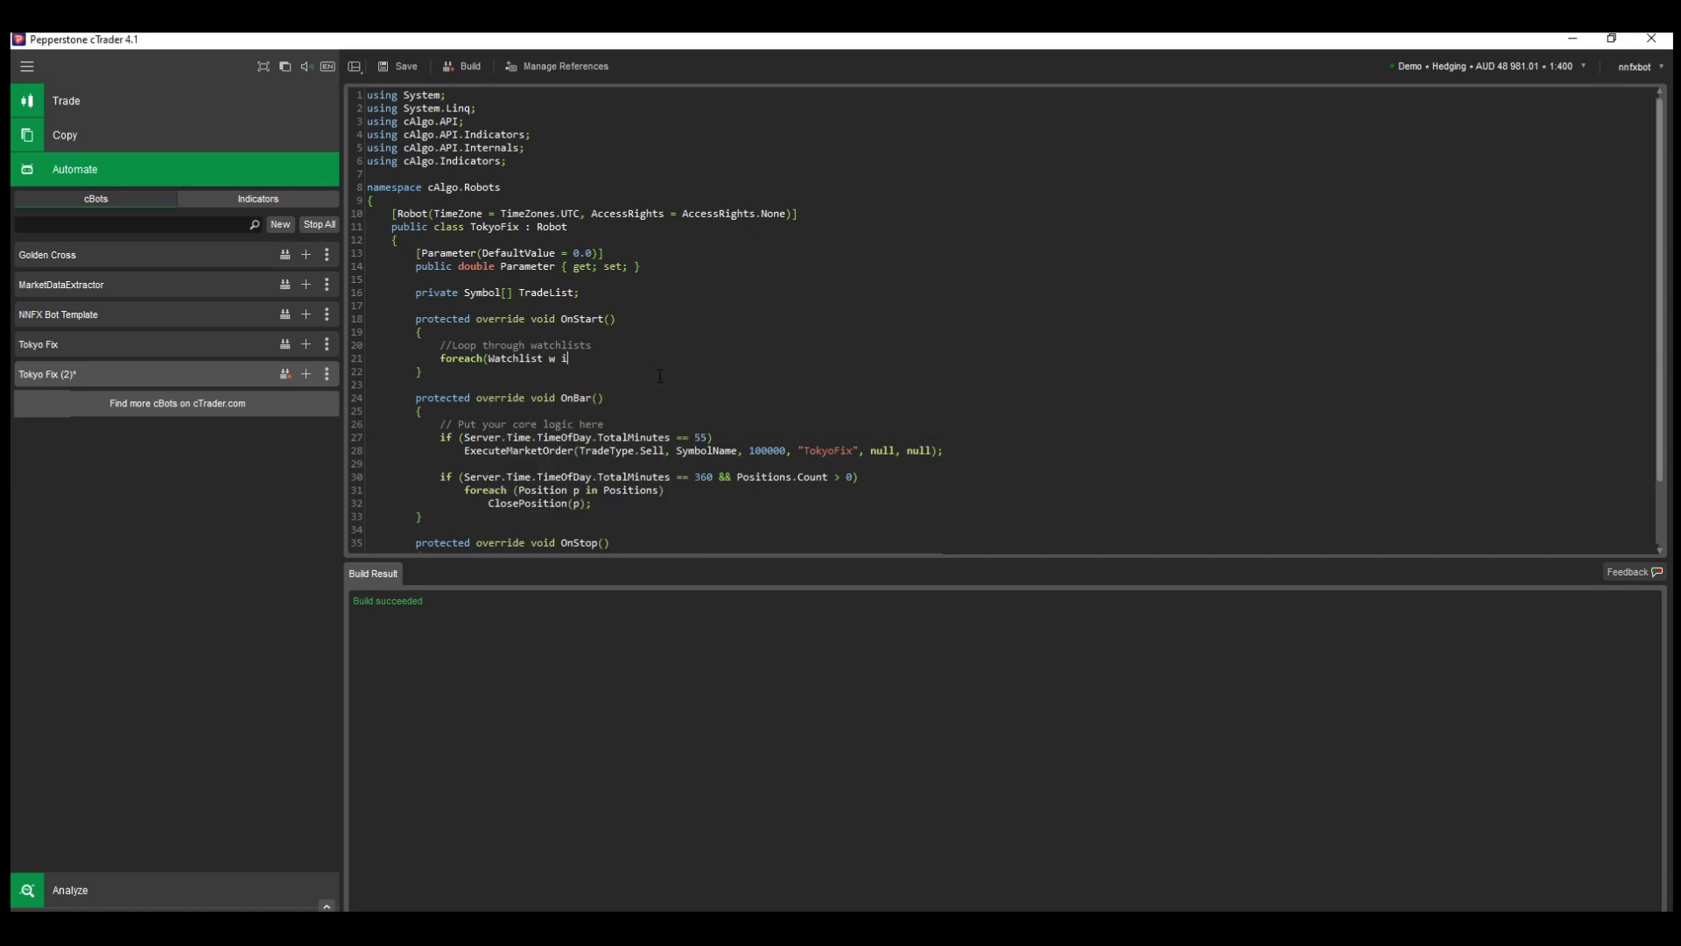
text(n Watchlists))
key(Return)
Step: When w.Name is "JPY", print w.SymbolNames.ToArray(), then build the cBot
text(if(w)
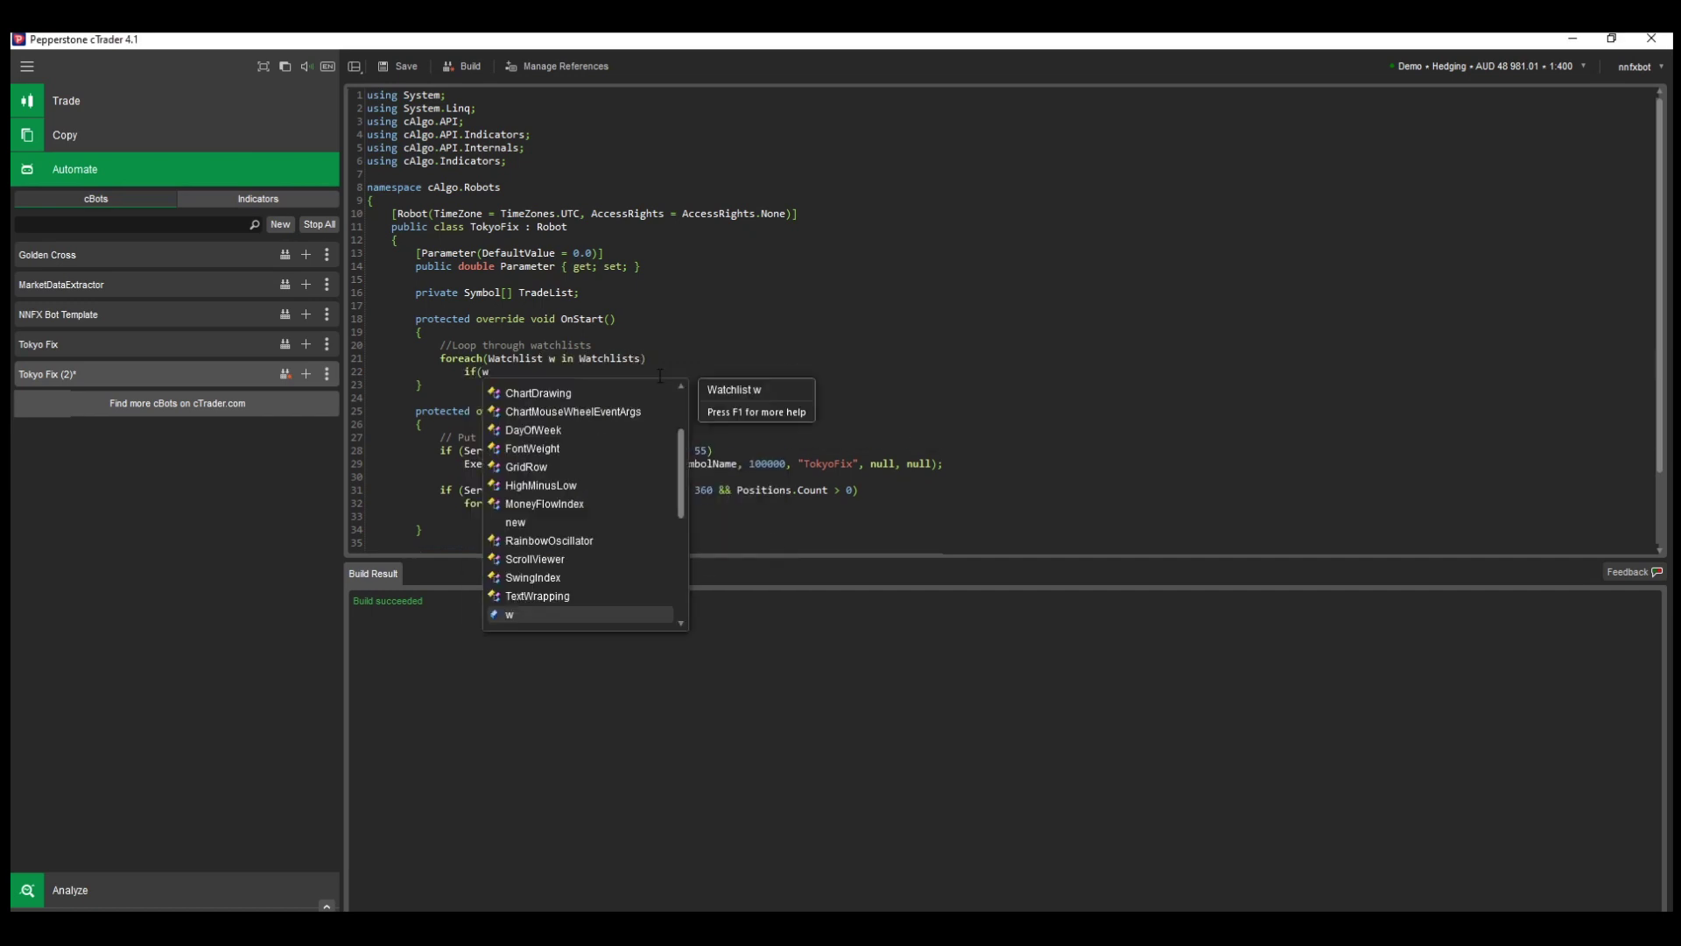
text(.Name )
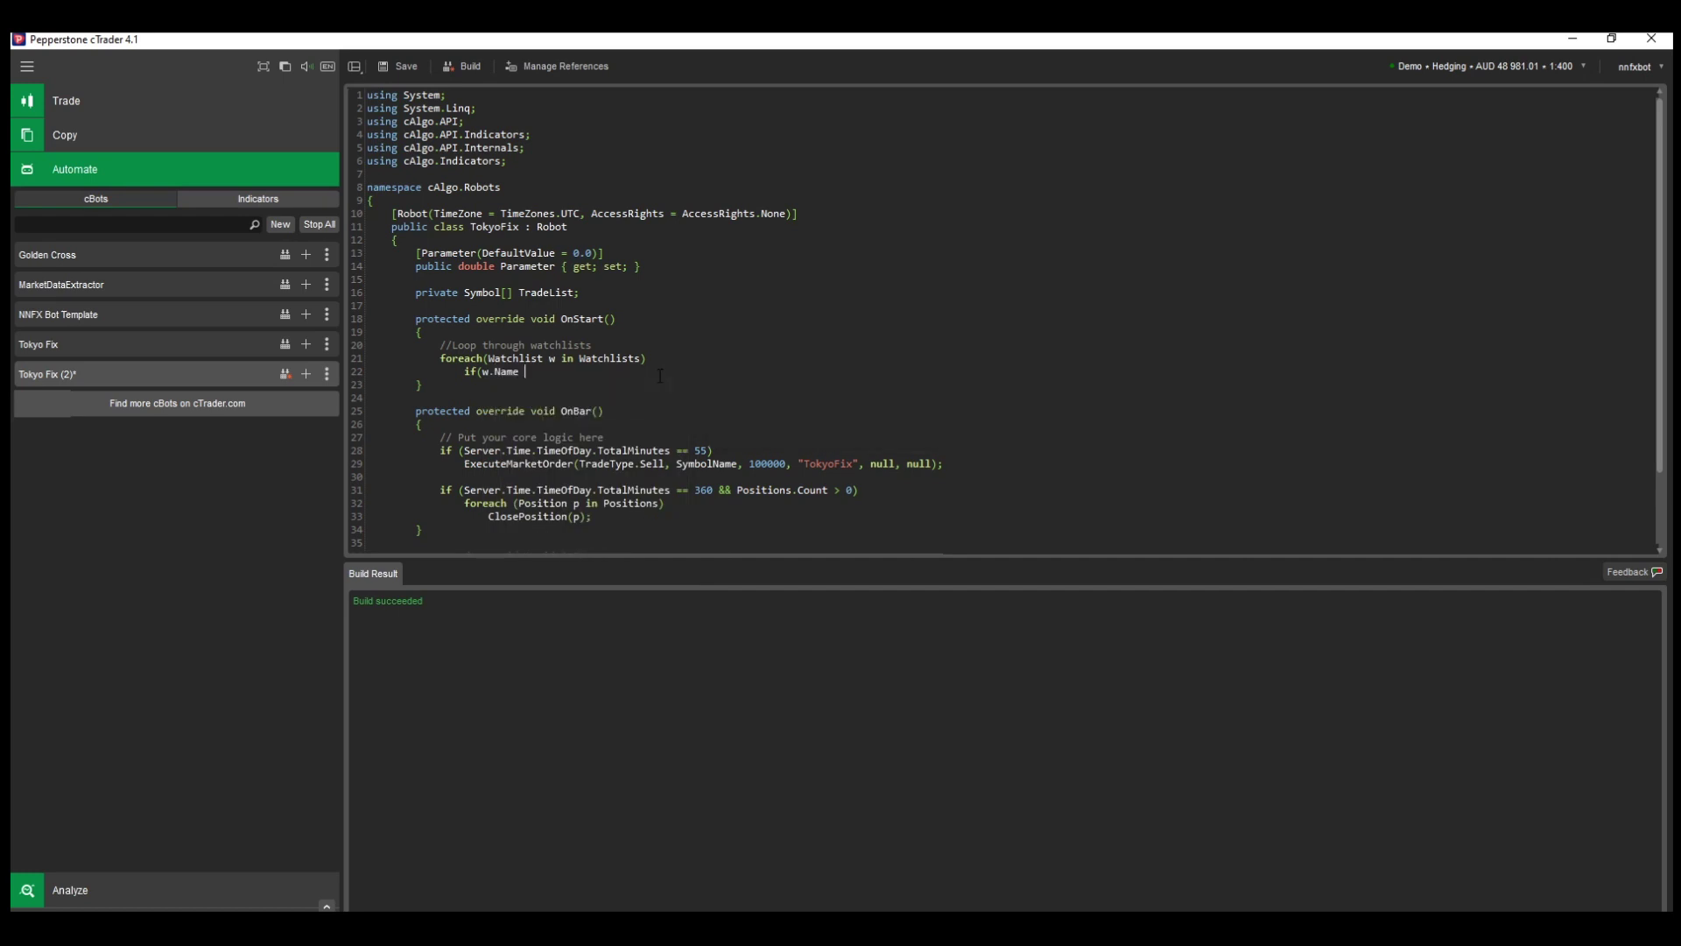
text(== "JPY"))
key(Return)
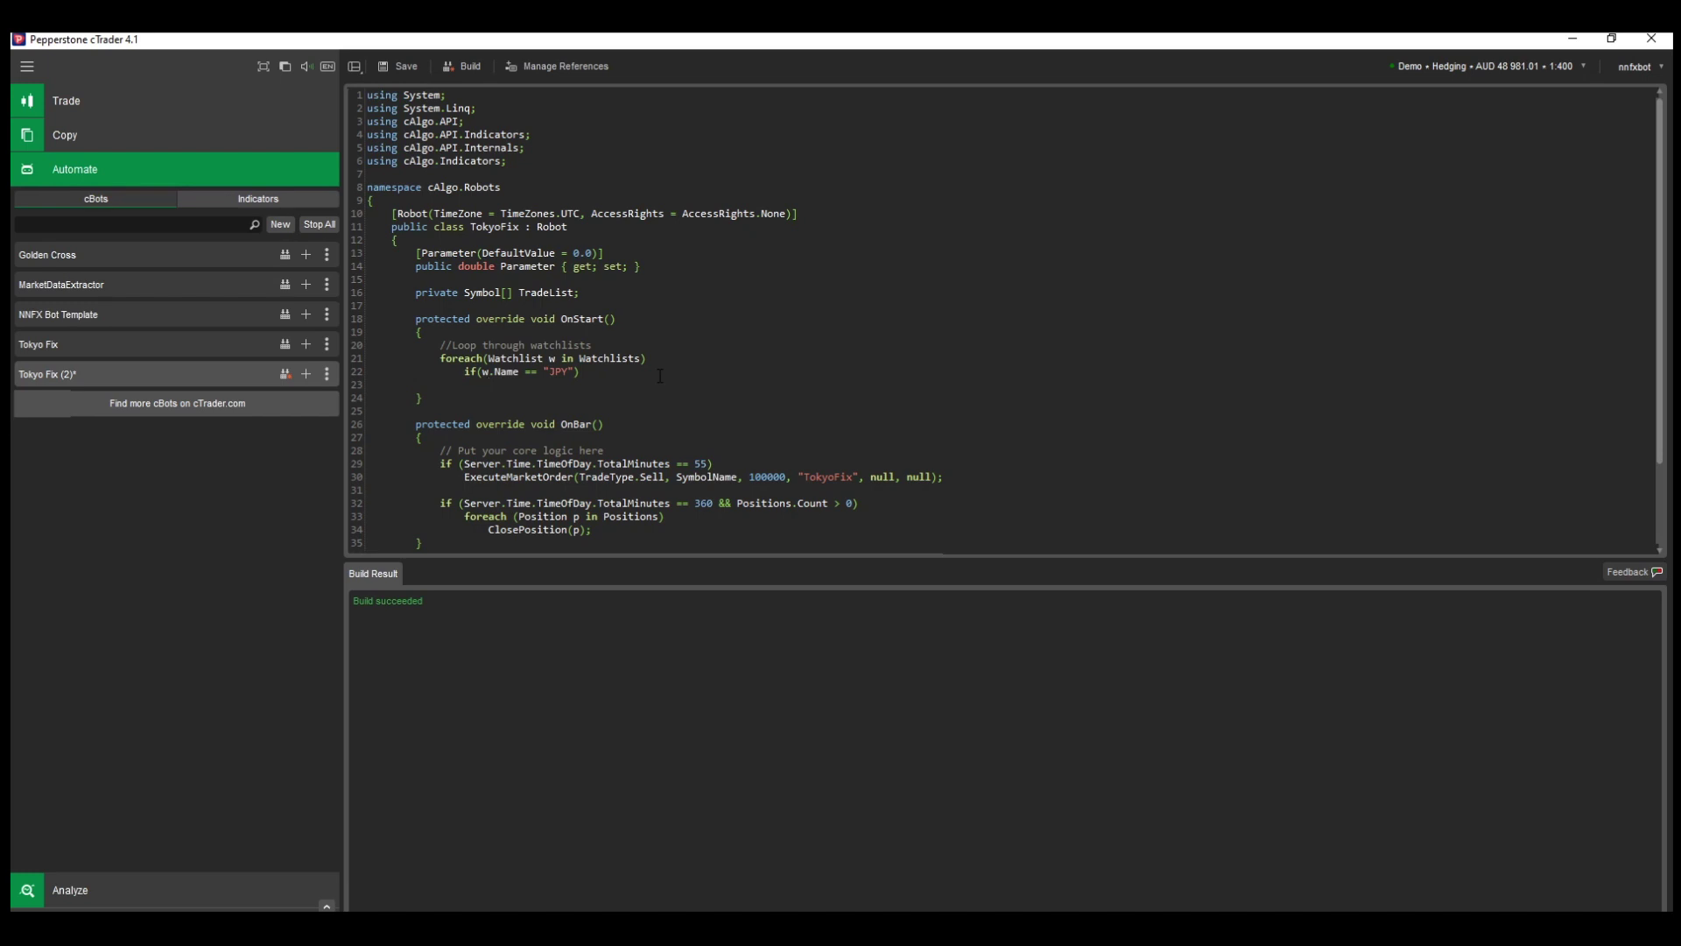
text(Print(w.)
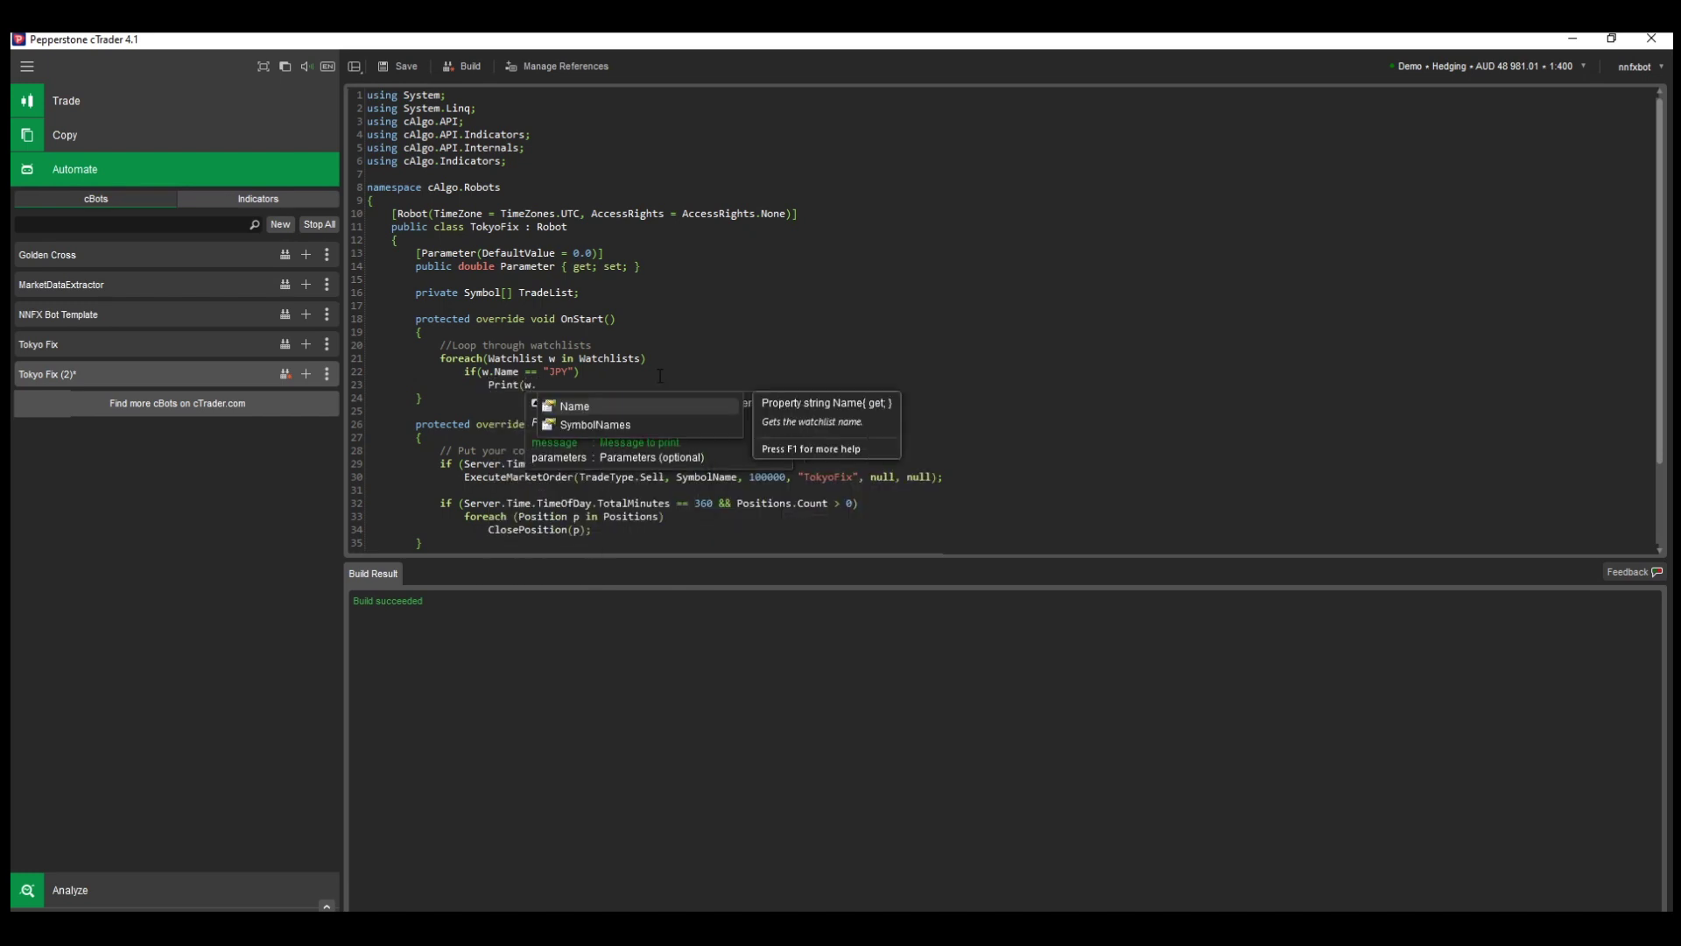
key(Down)
key(Tab)
text(.T)
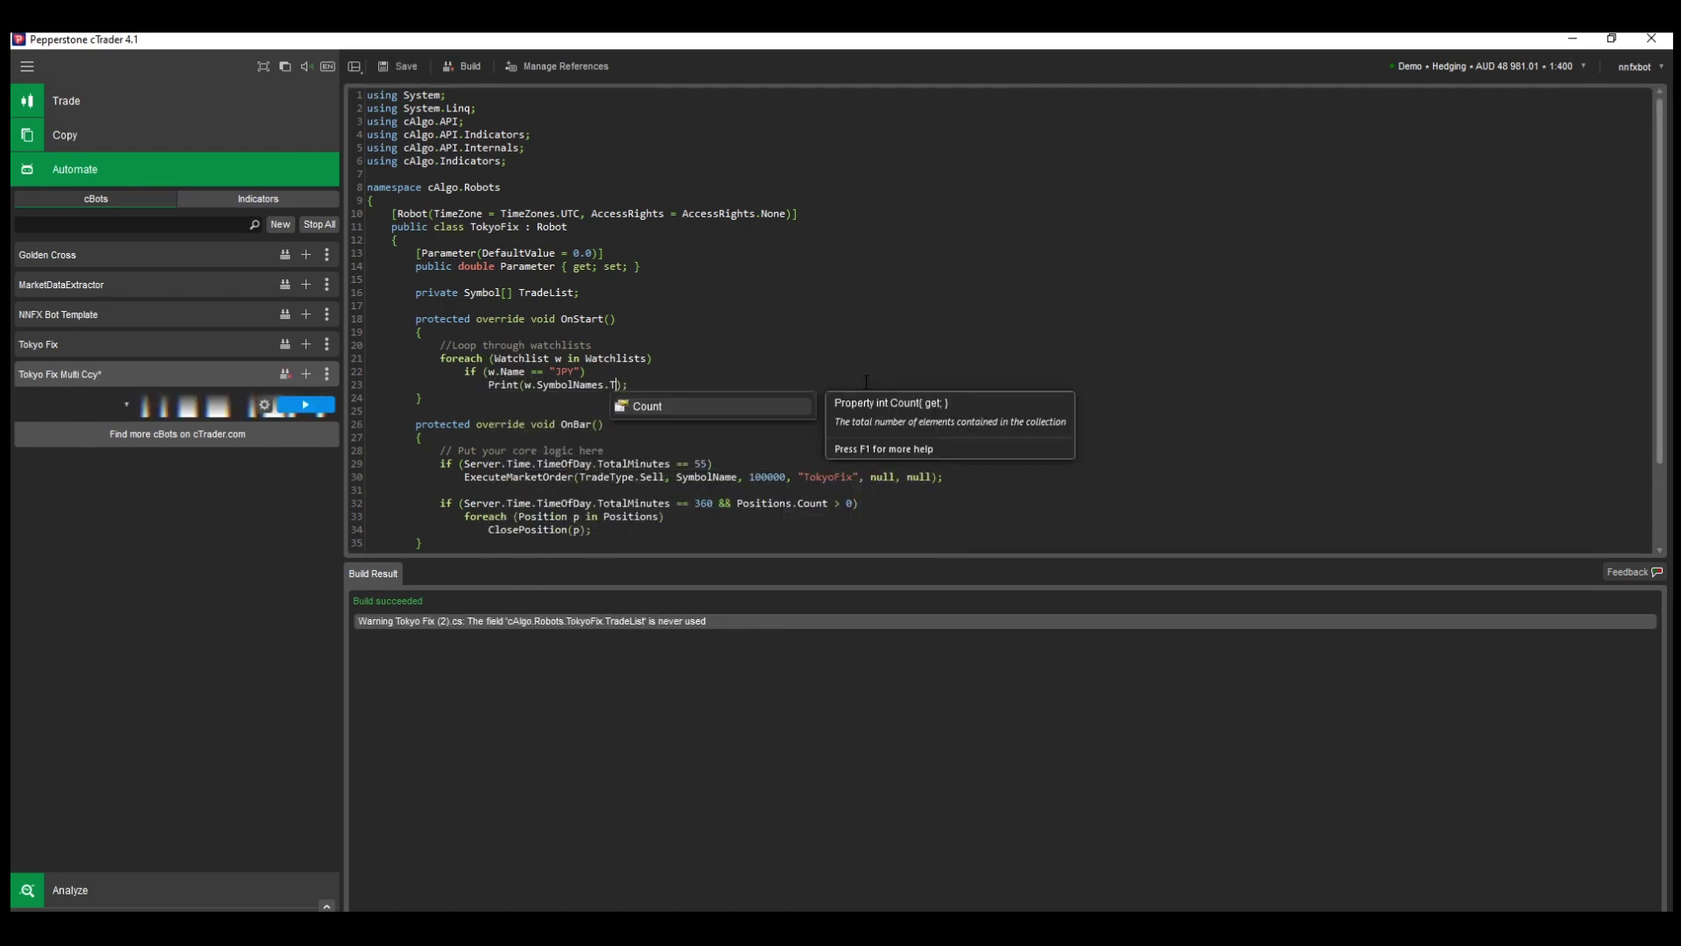
text(oArray())
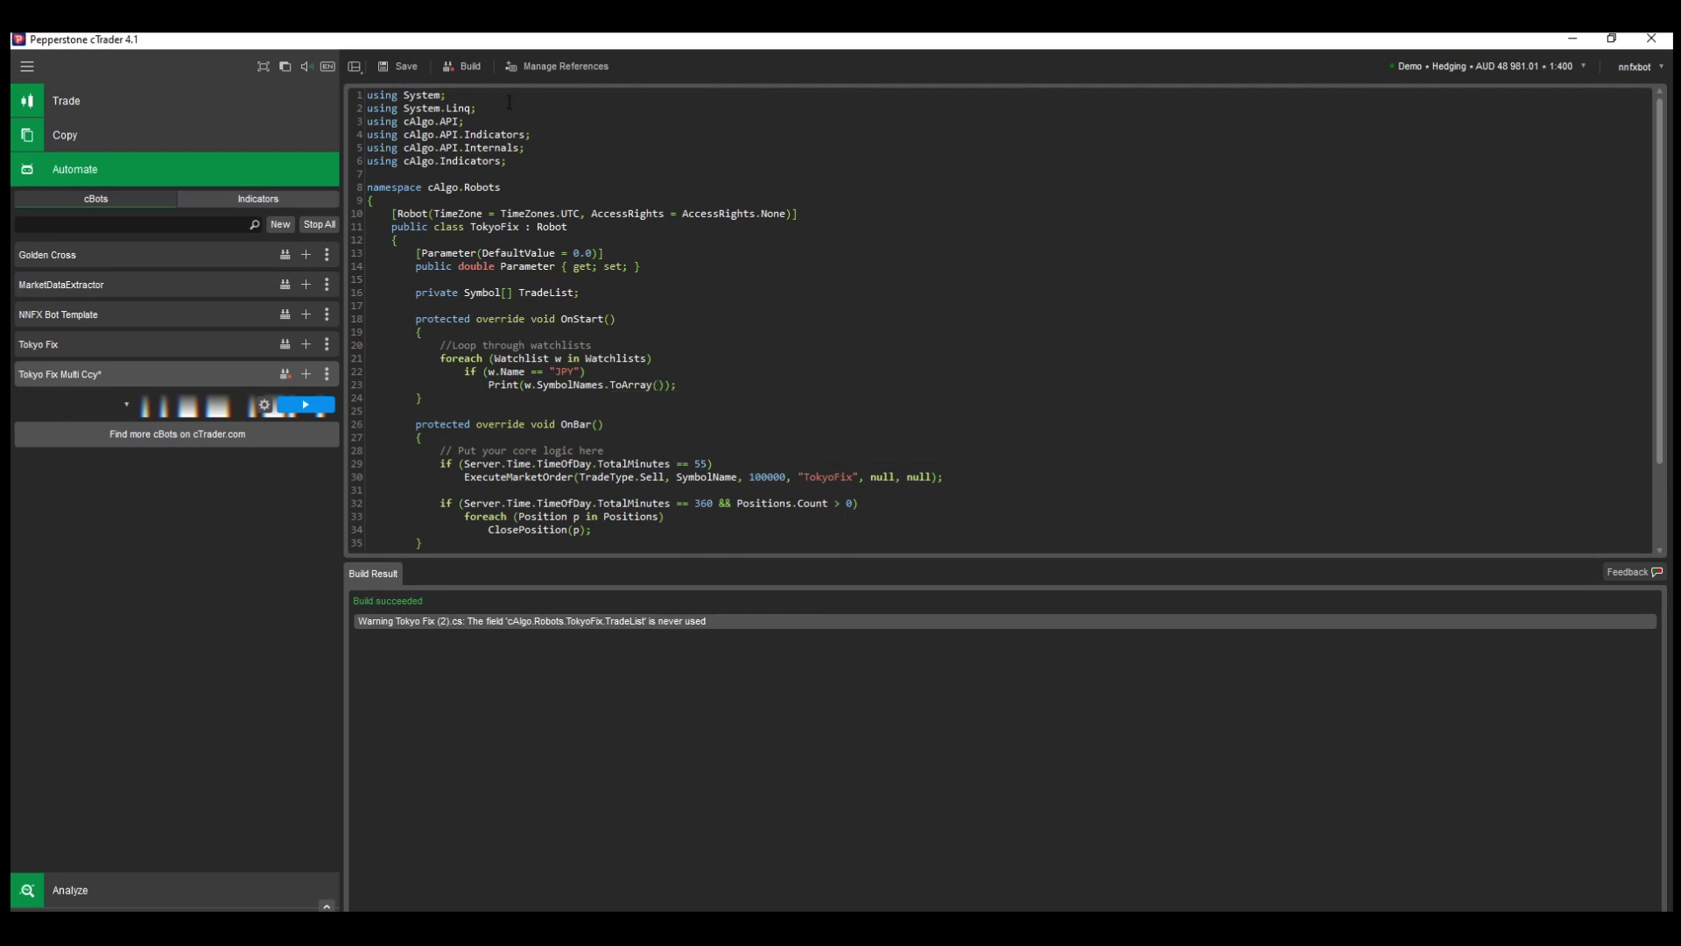
click(465, 68)
Step: Run the cBot on its USDJPY m5 instance to check the log, then return to the code
click(219, 399)
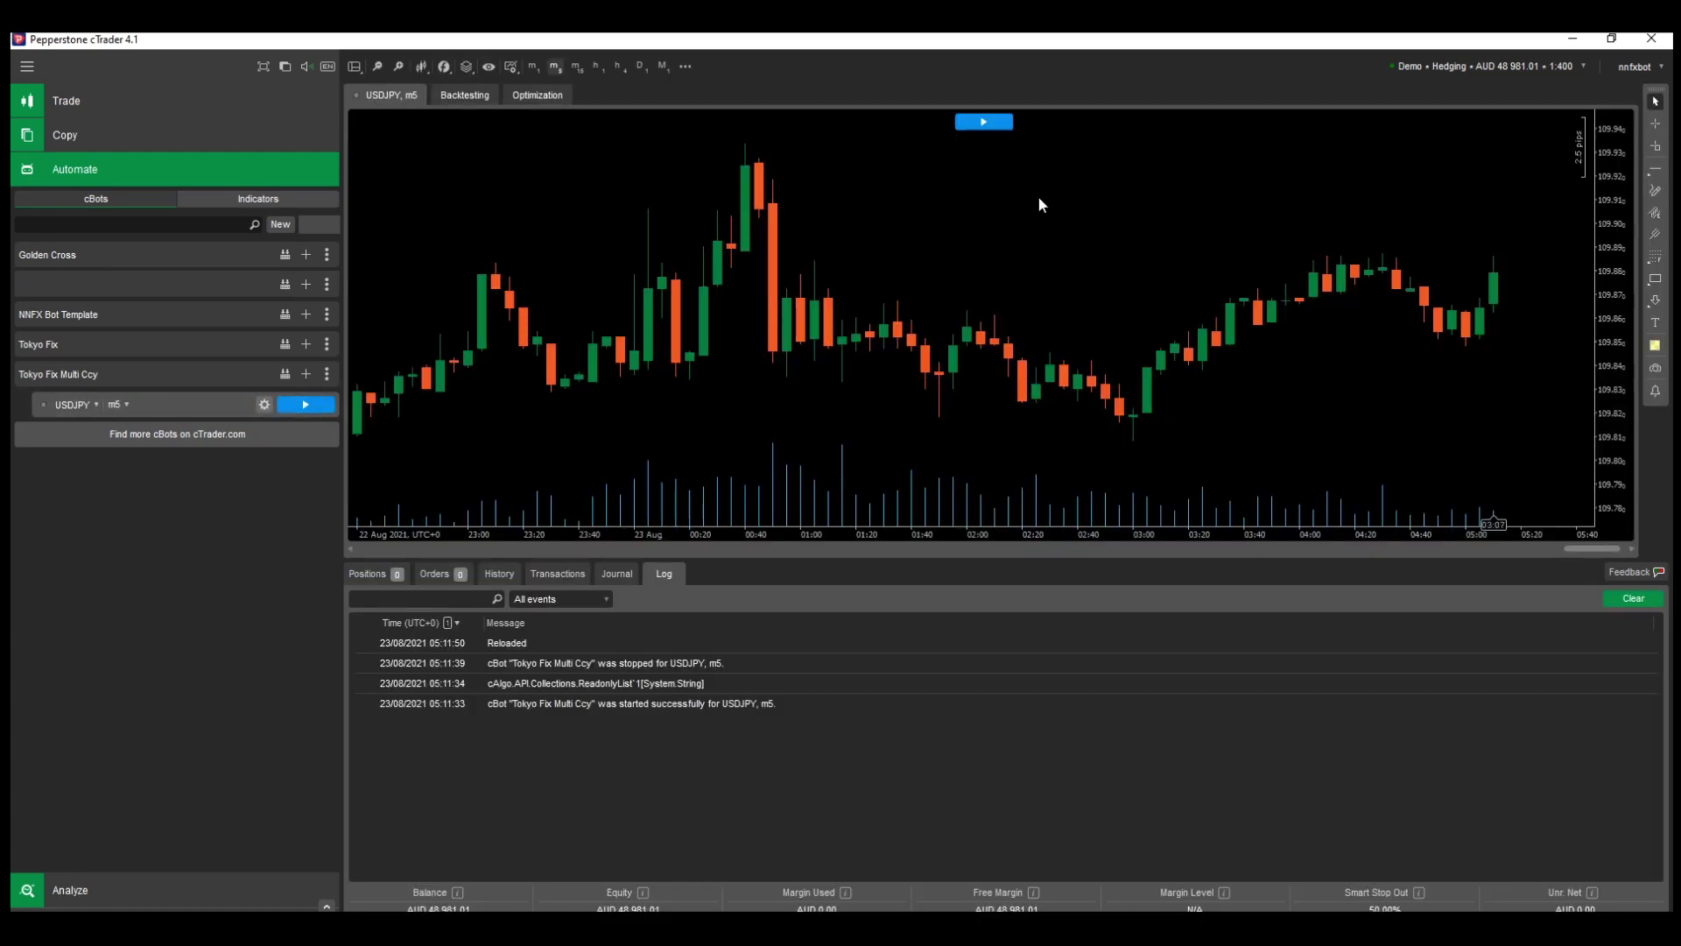
click(984, 122)
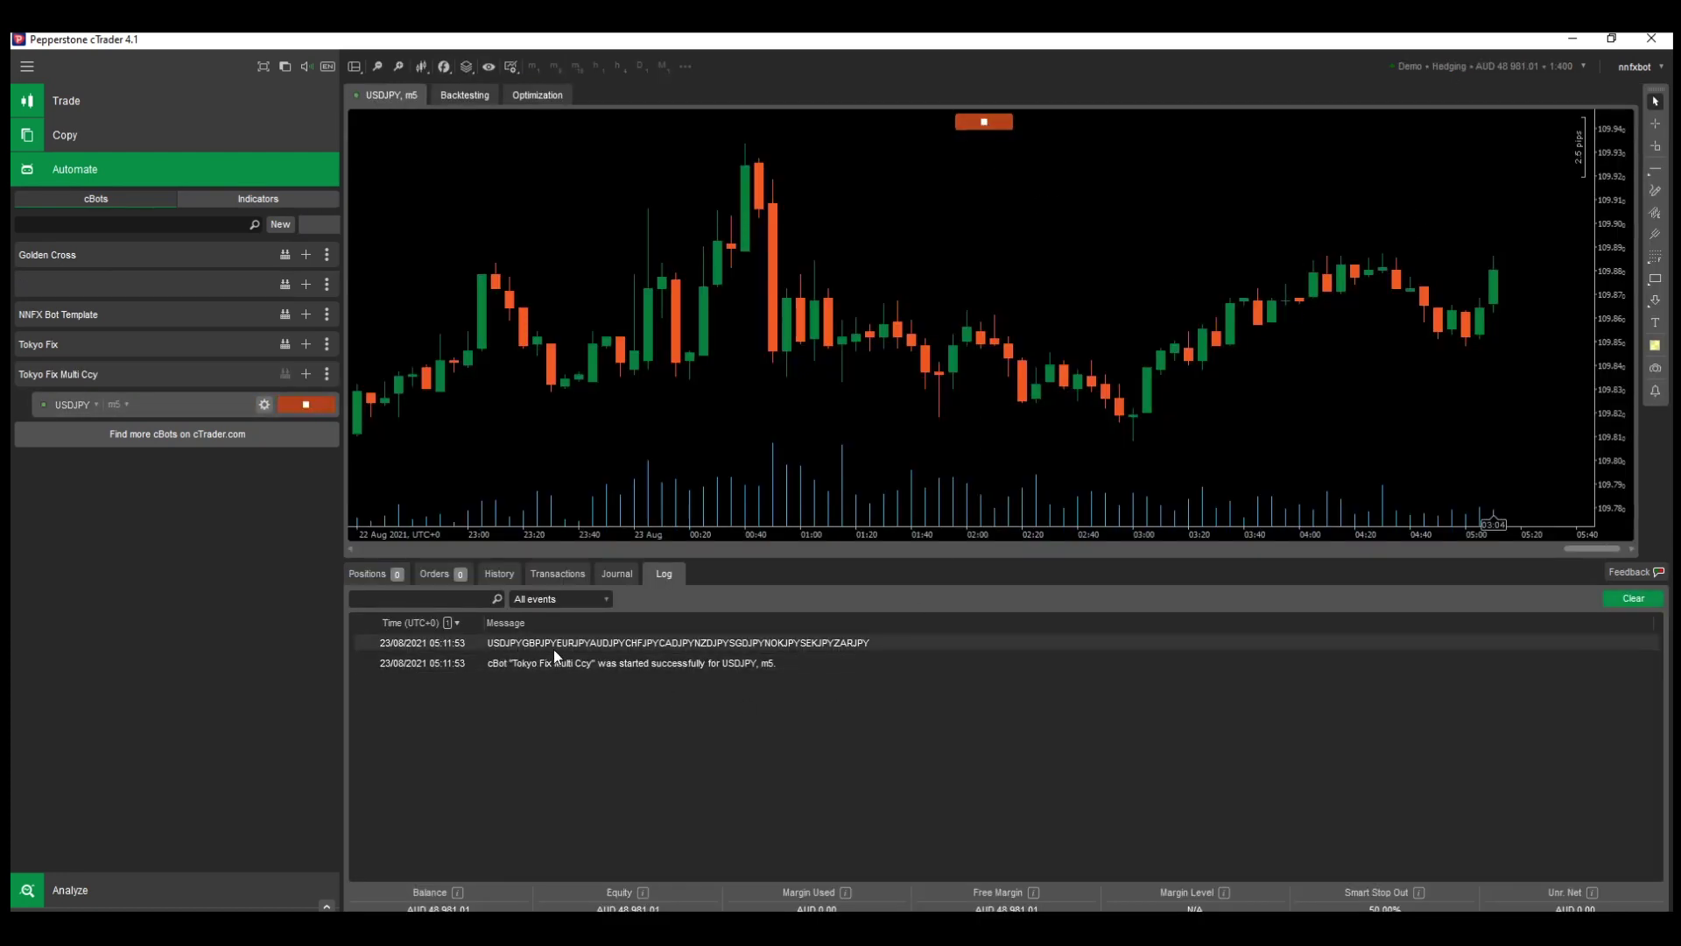
click(161, 380)
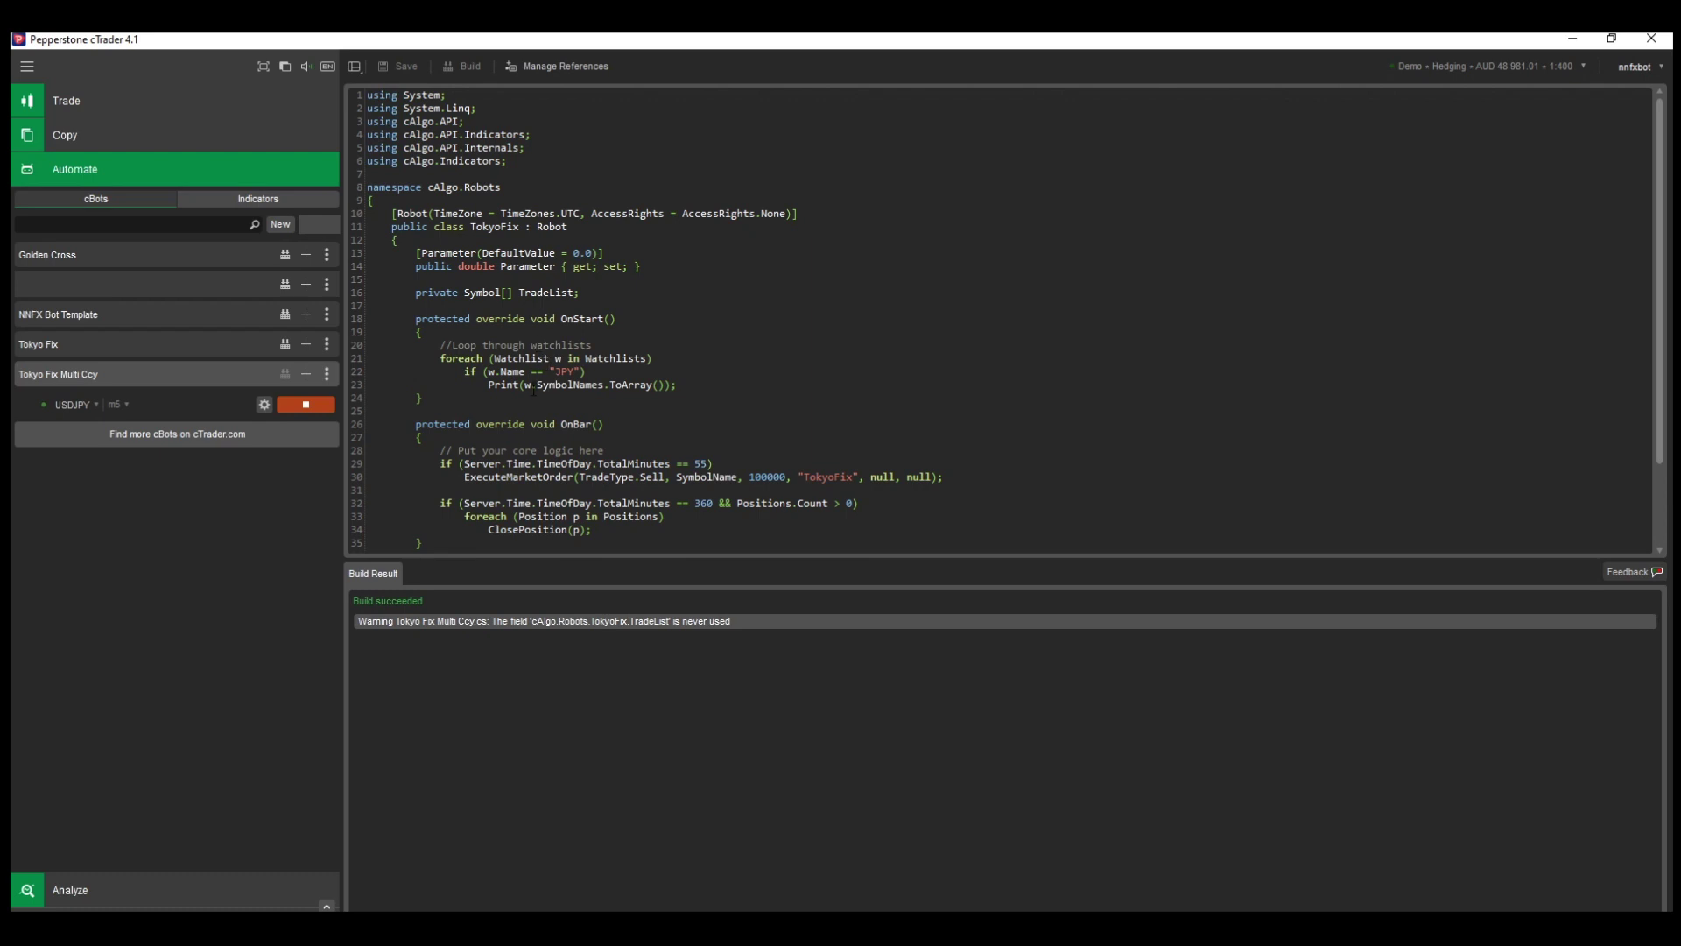
Step: Replace line 23's Print with TradeList = Symbols.Get(); add Print(TradeList); and save-build
key(BackSpace)
key(BackSpace)
key(BackSpace)
key(BackSpace)
key(BackSpace)
key(BackSpace)
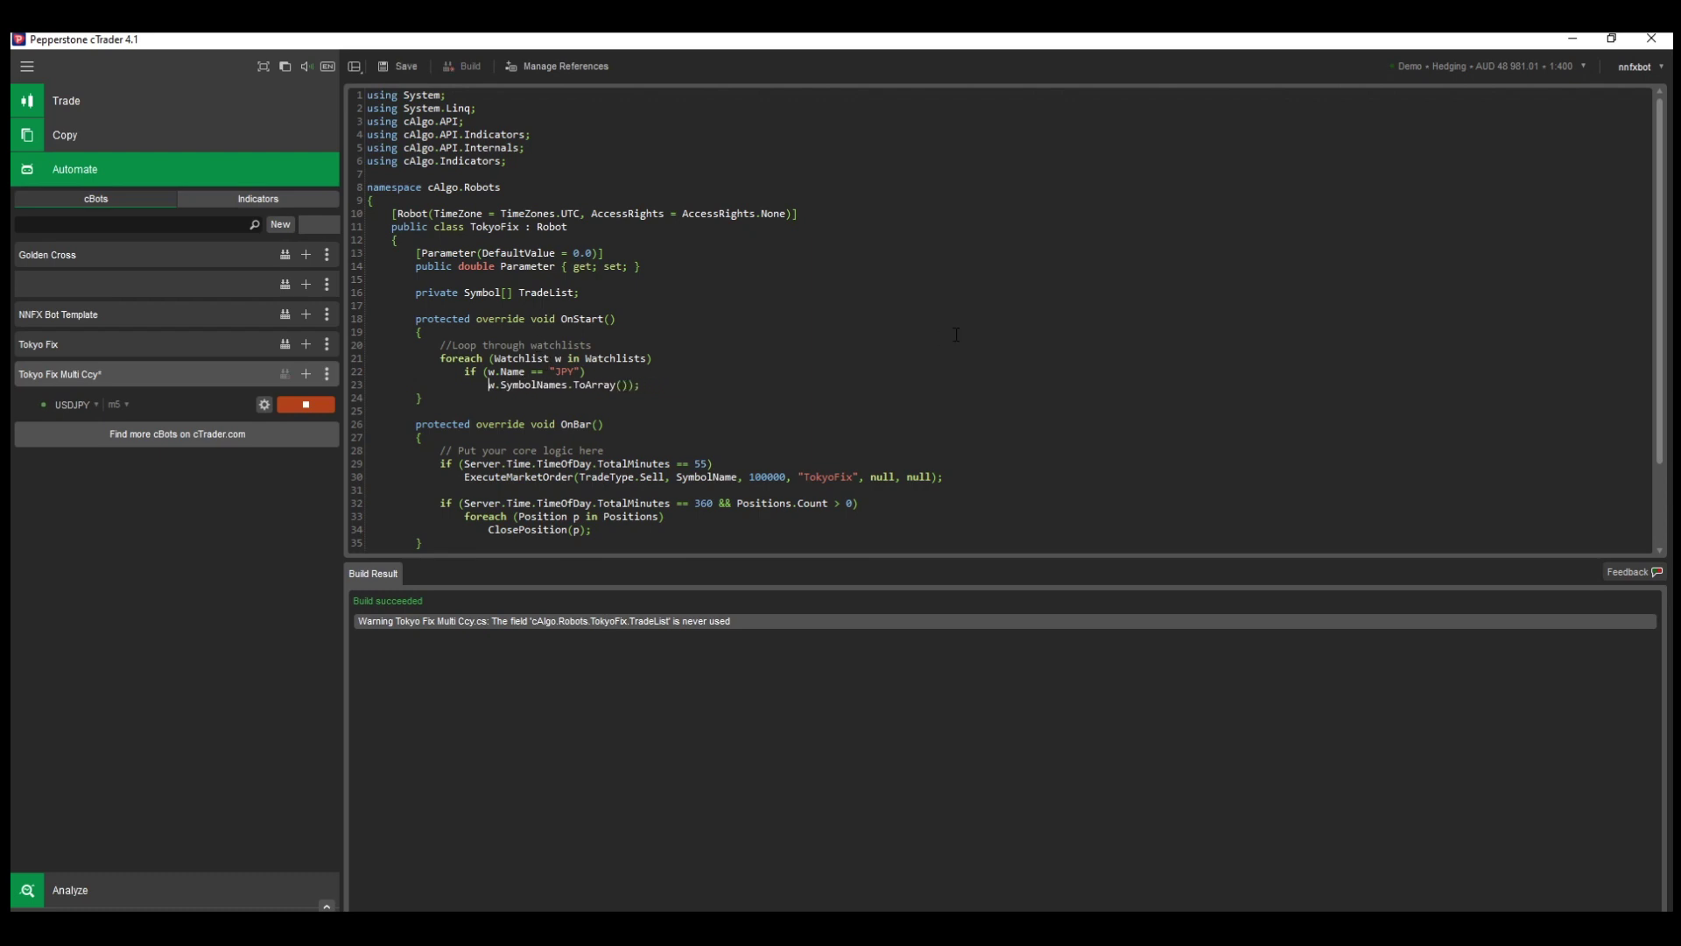
key(End)
key(BackSpace)
key(BackSpace)
text(TradeList )
text(= Symbols.)
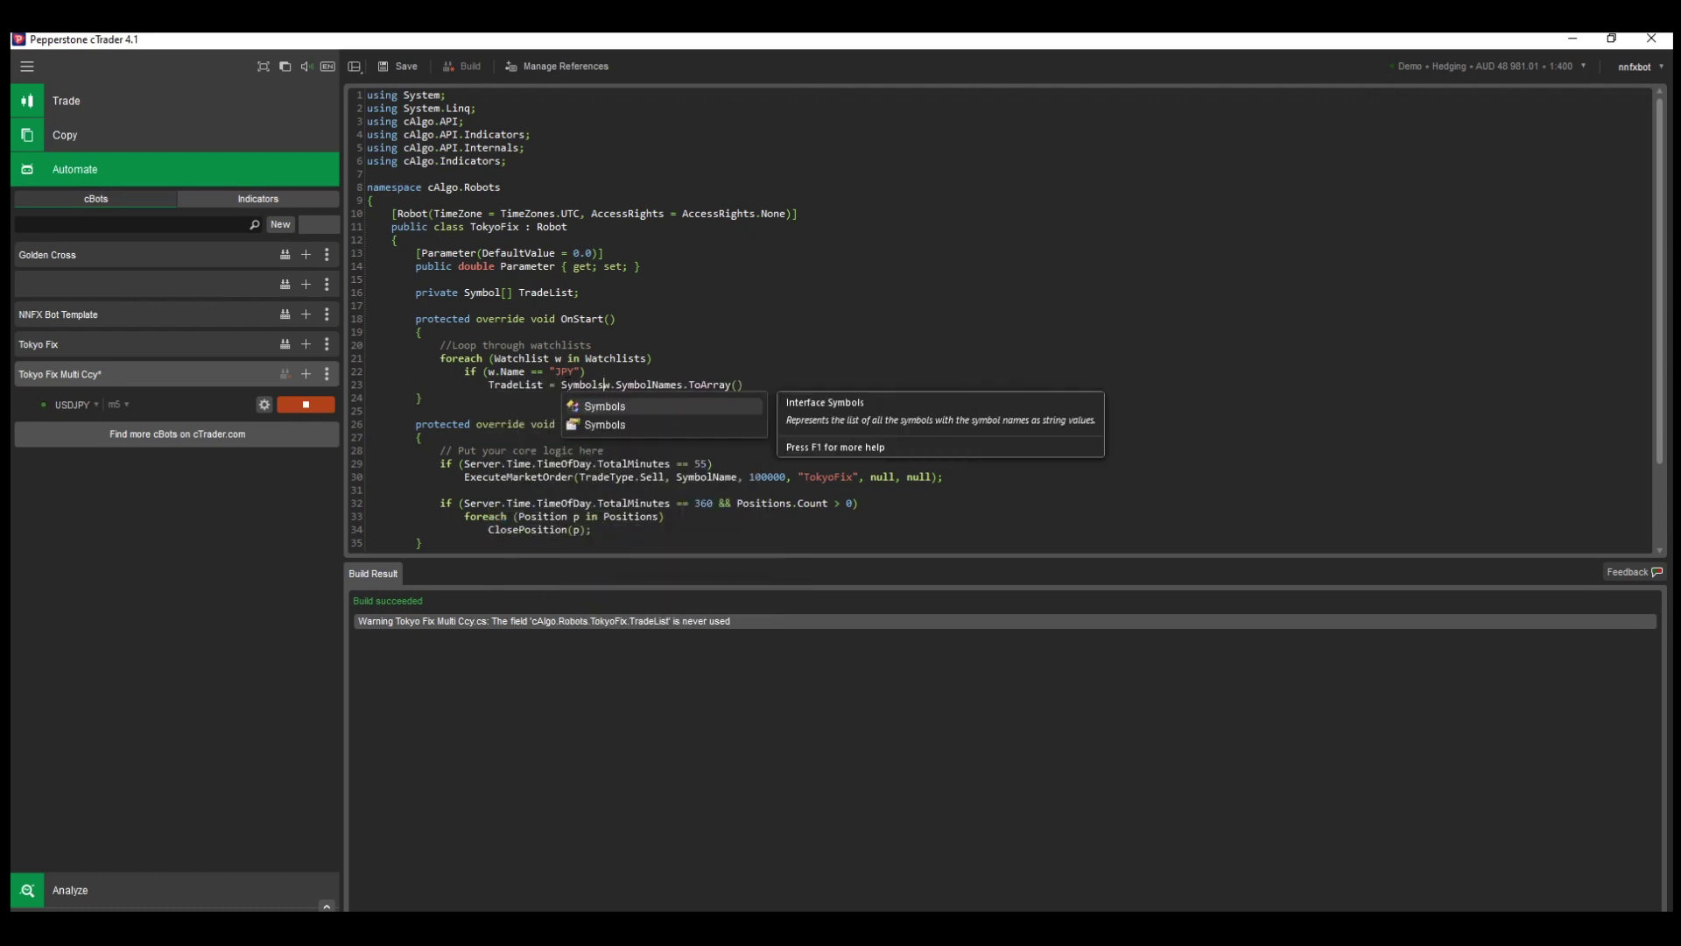
text(Get()
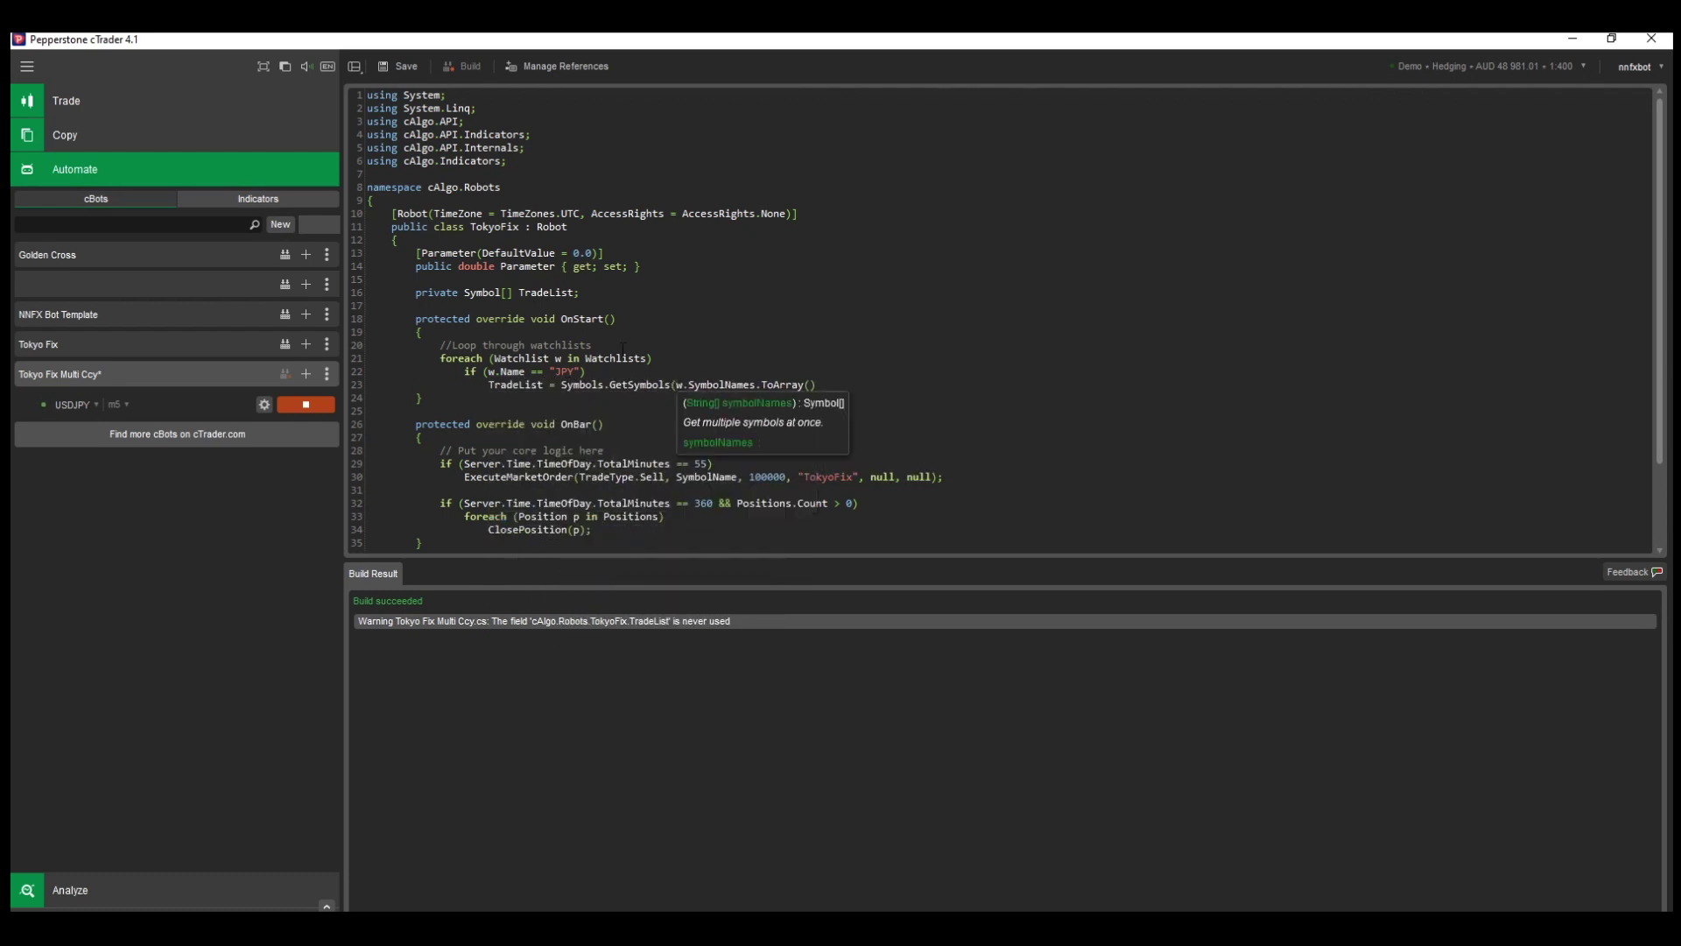
text();)
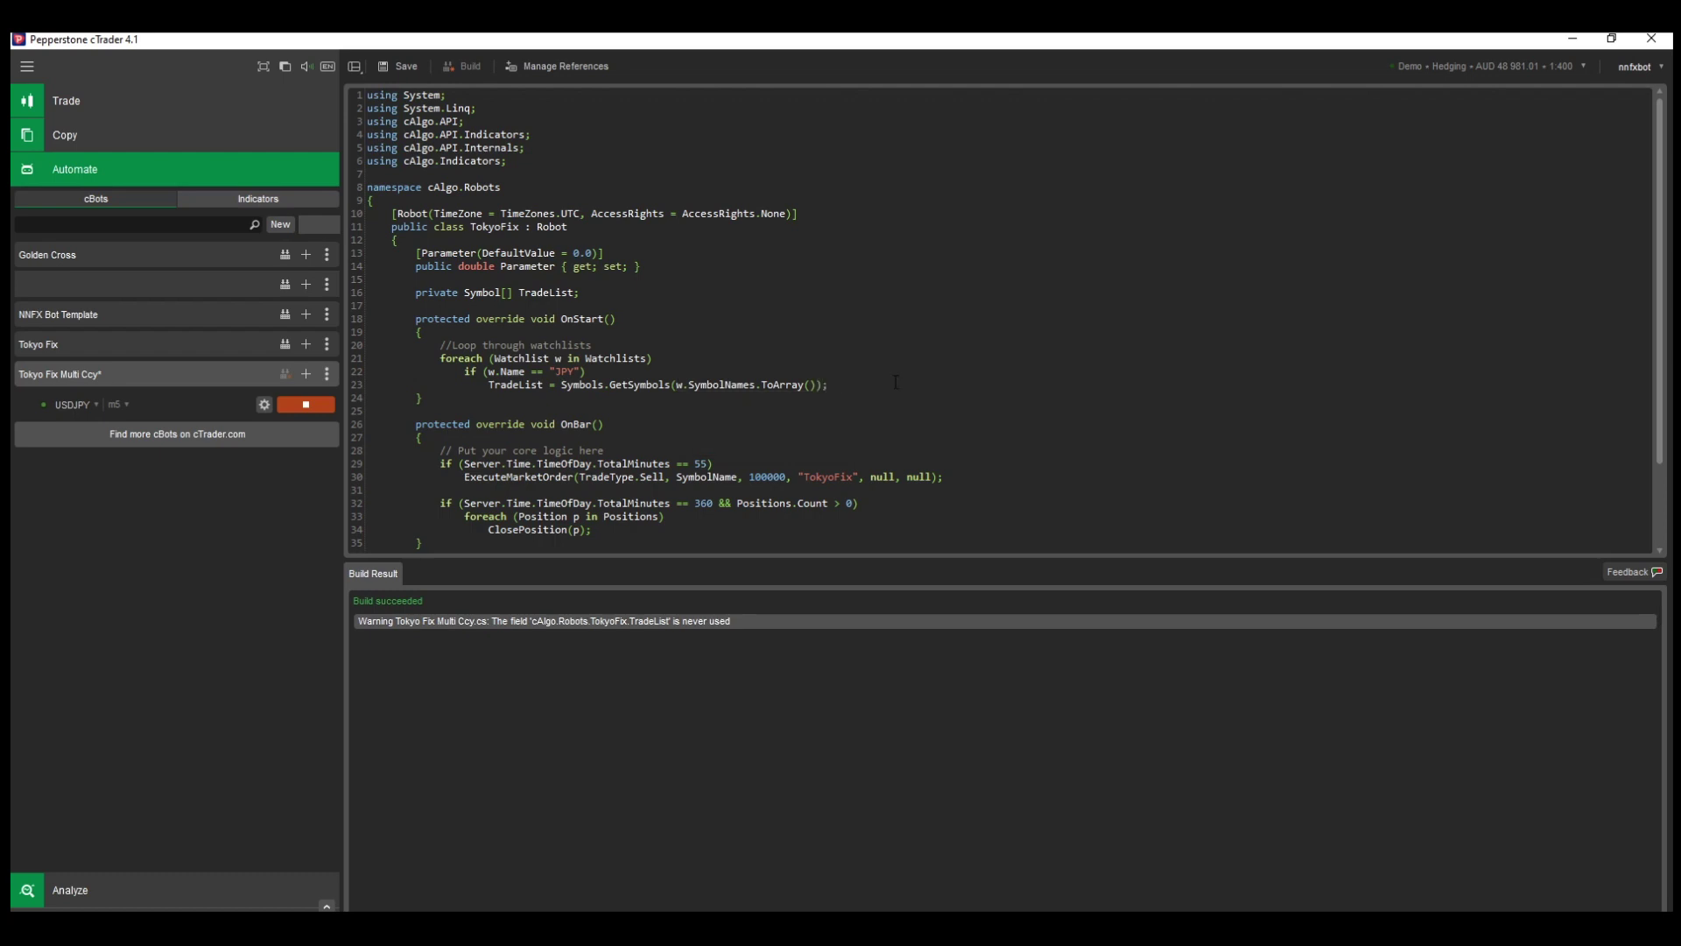
key(Return)
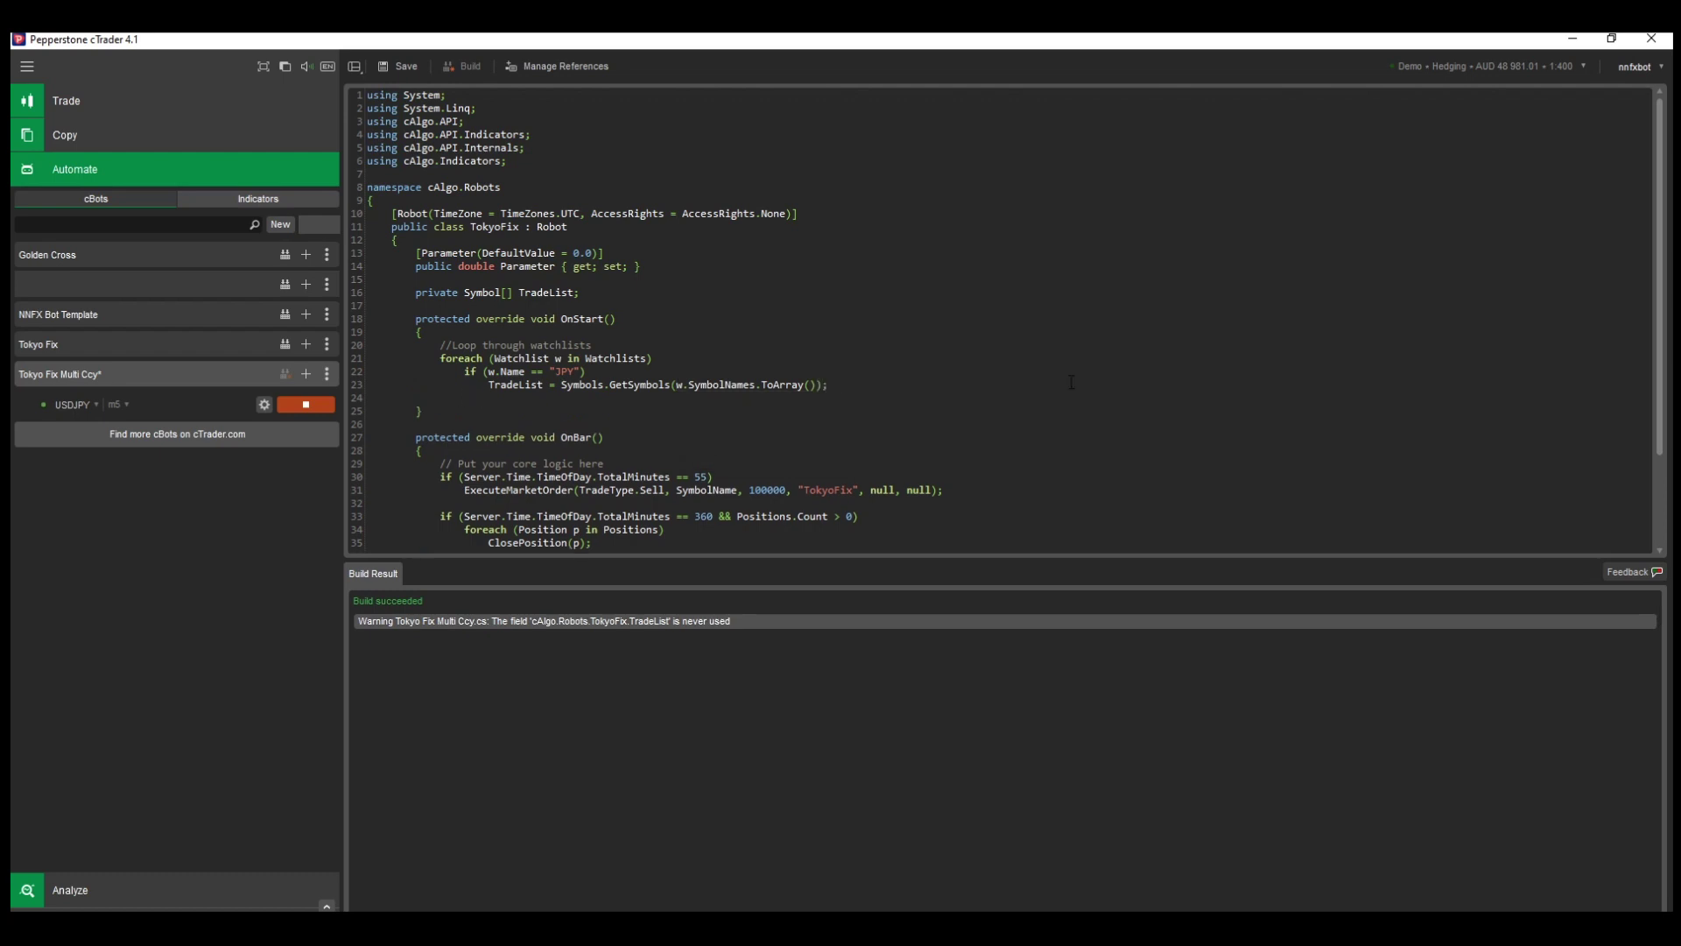
text(Print()
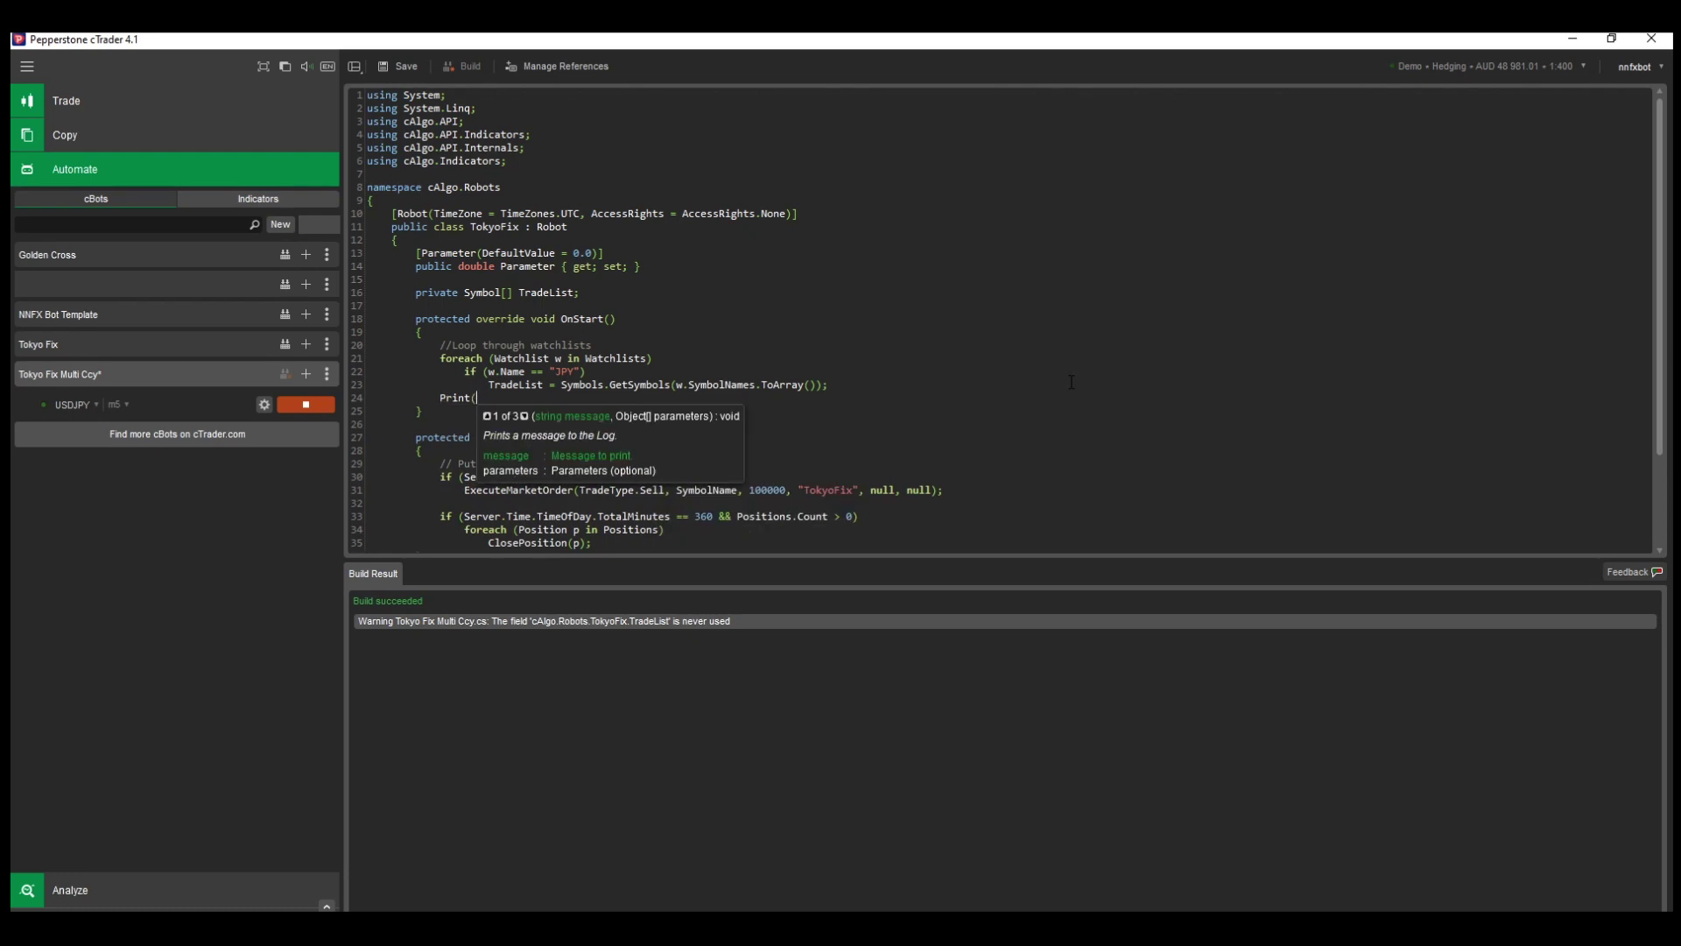
text(TradeList);)
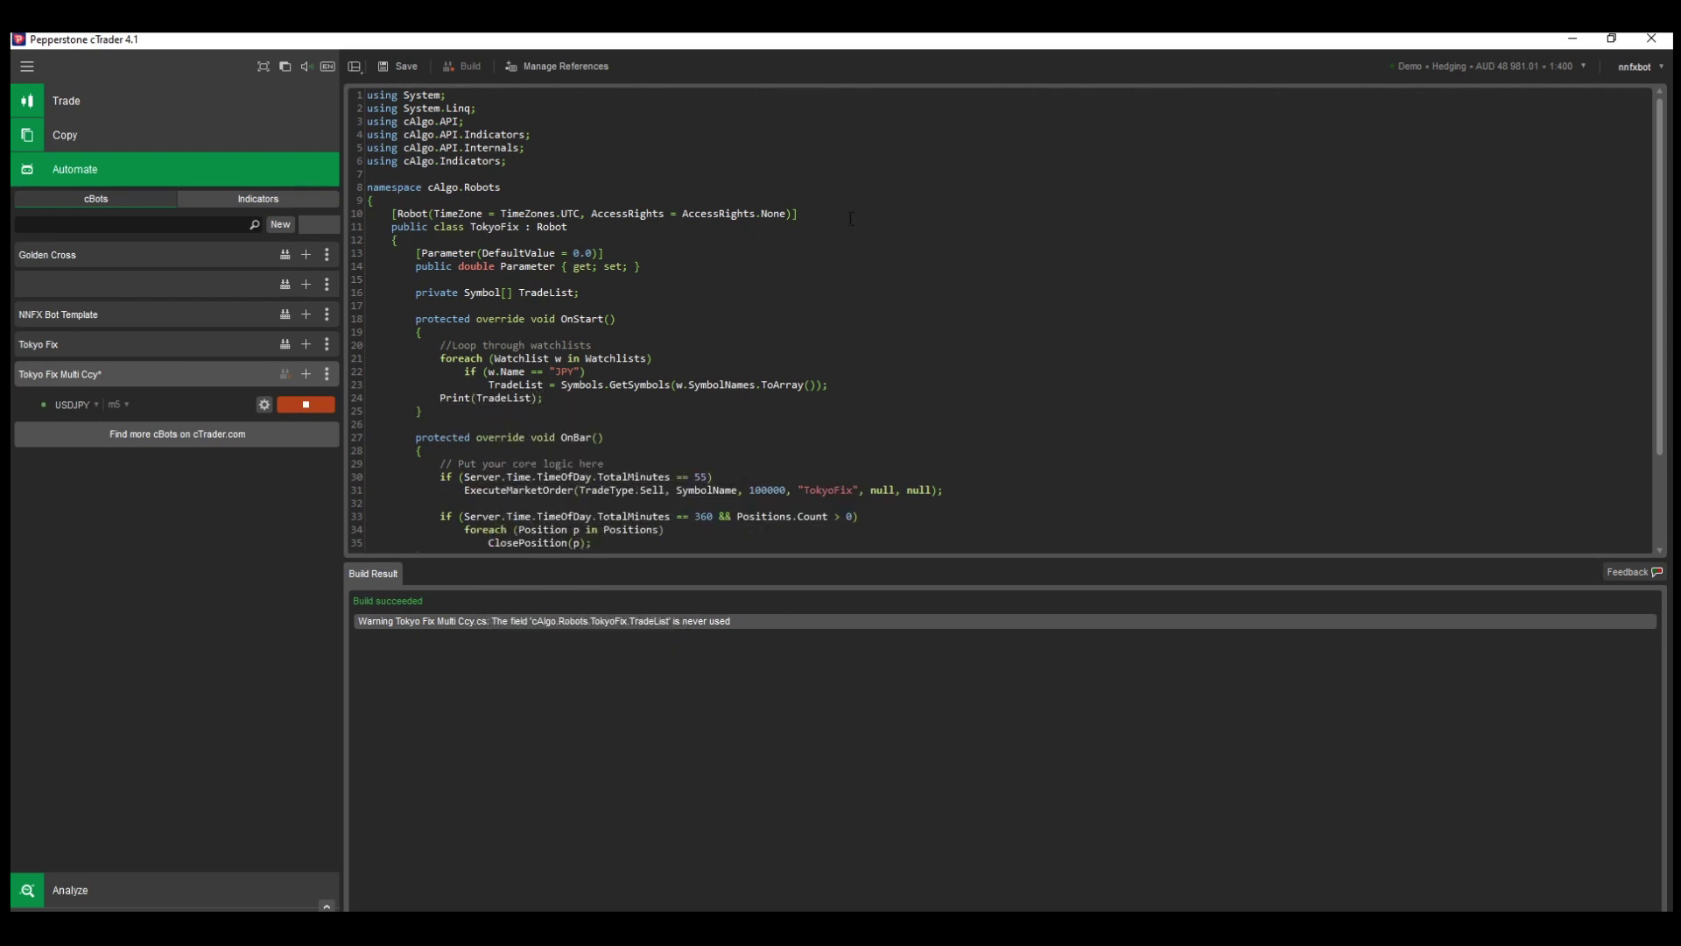
key(ctrl+s)
Step: Run the cBot on USDJPY m5, stop it after checking the log, and reopen its code
click(284, 404)
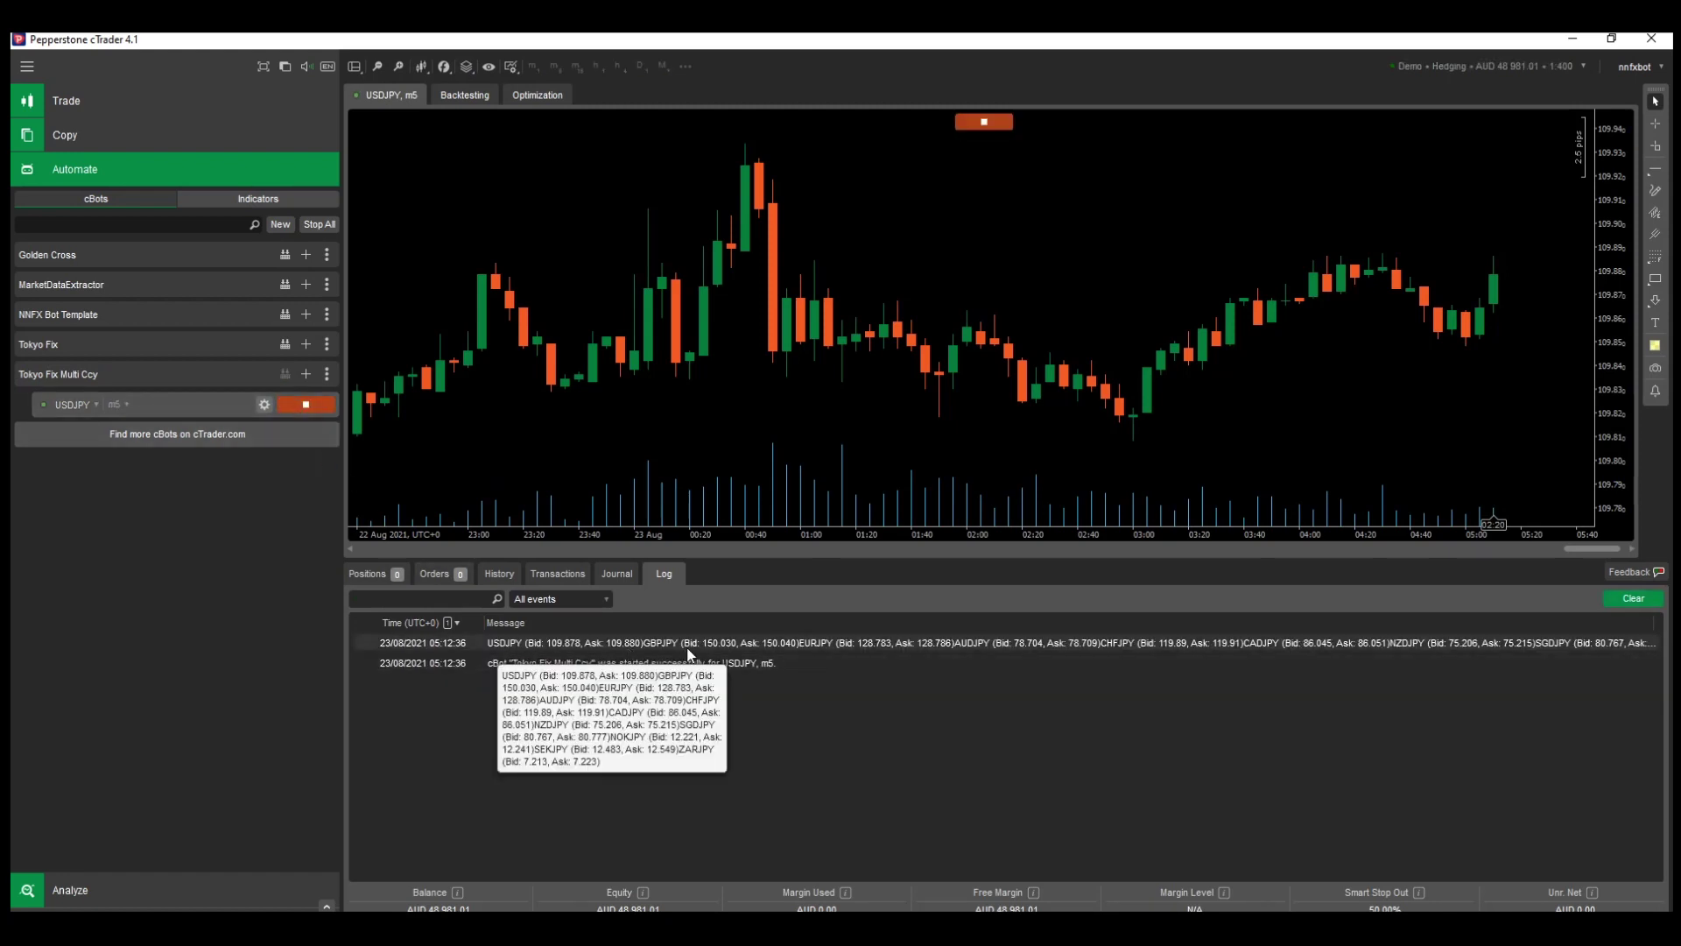
click(304, 408)
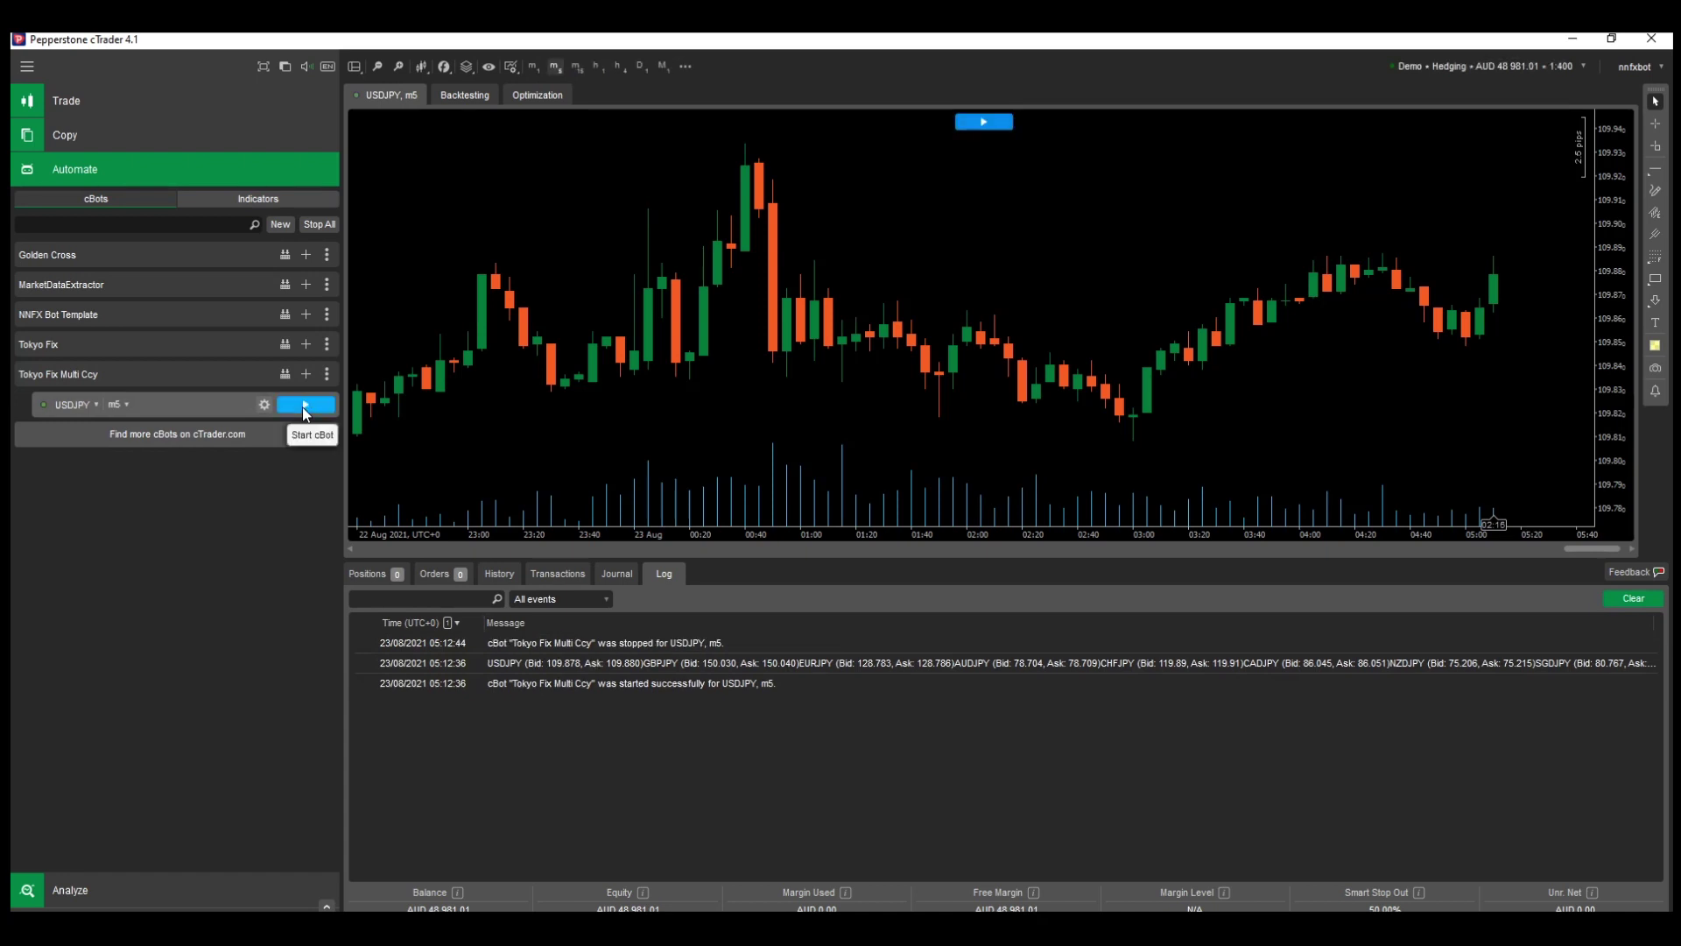
click(156, 382)
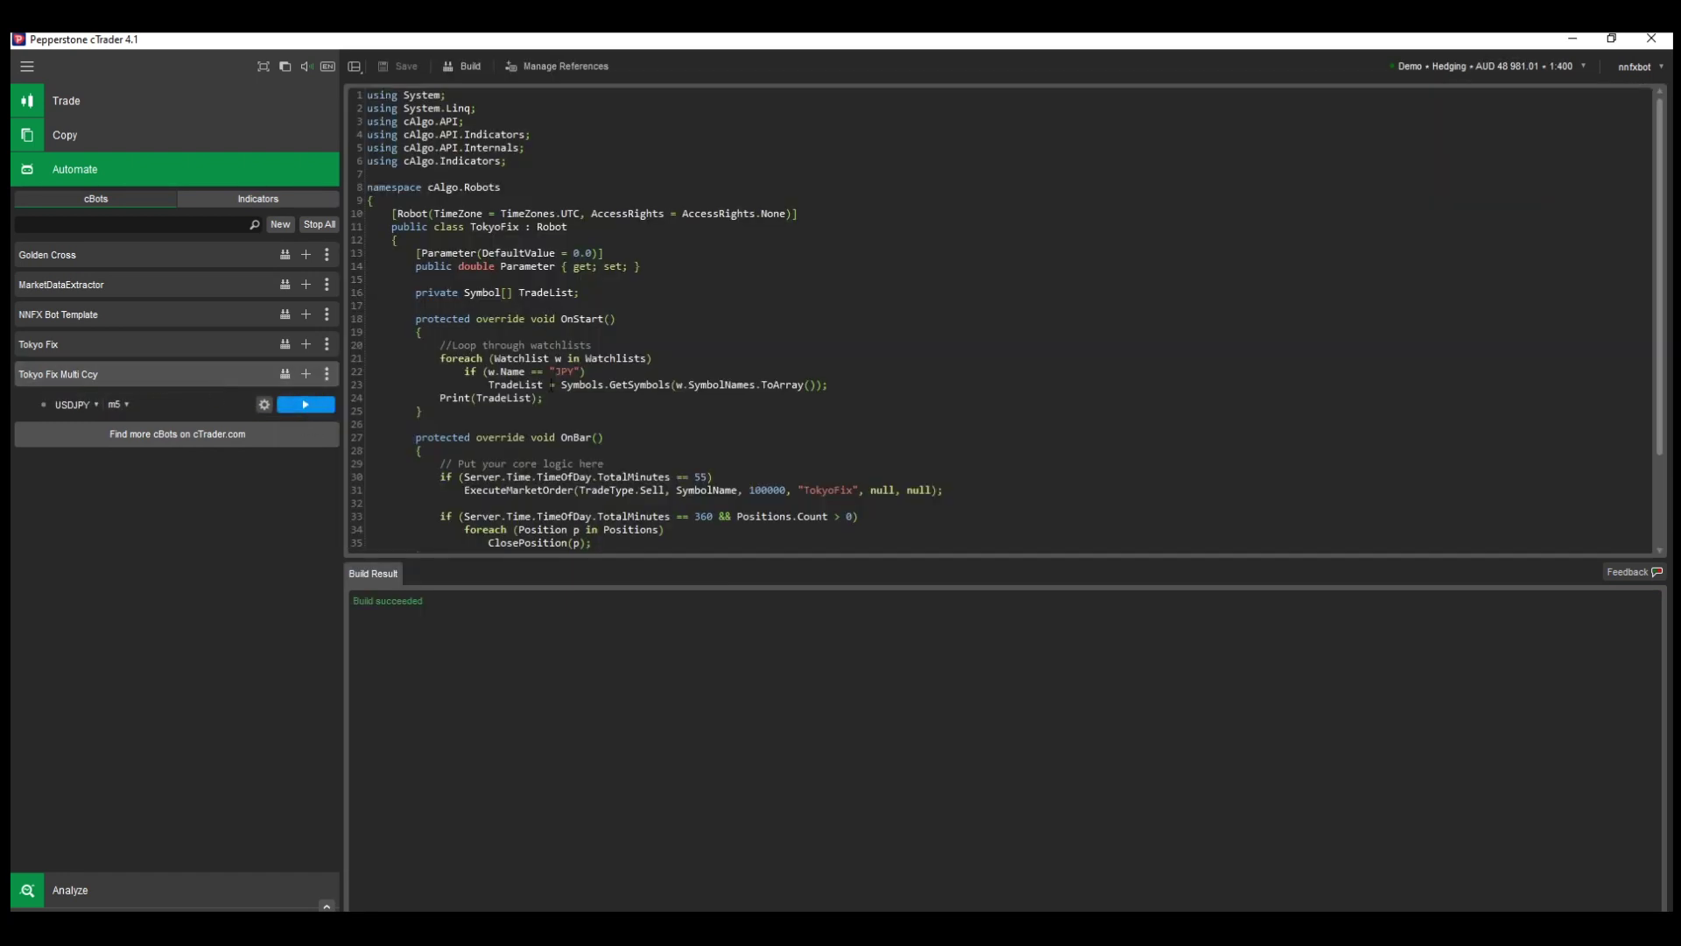
Step: Replace the Print(TradeList); line with an empty foreach(Symbol s in TradeList) block
drag(557, 398, 440, 398)
key(BackSpace)
key(Return)
text(foreach( )
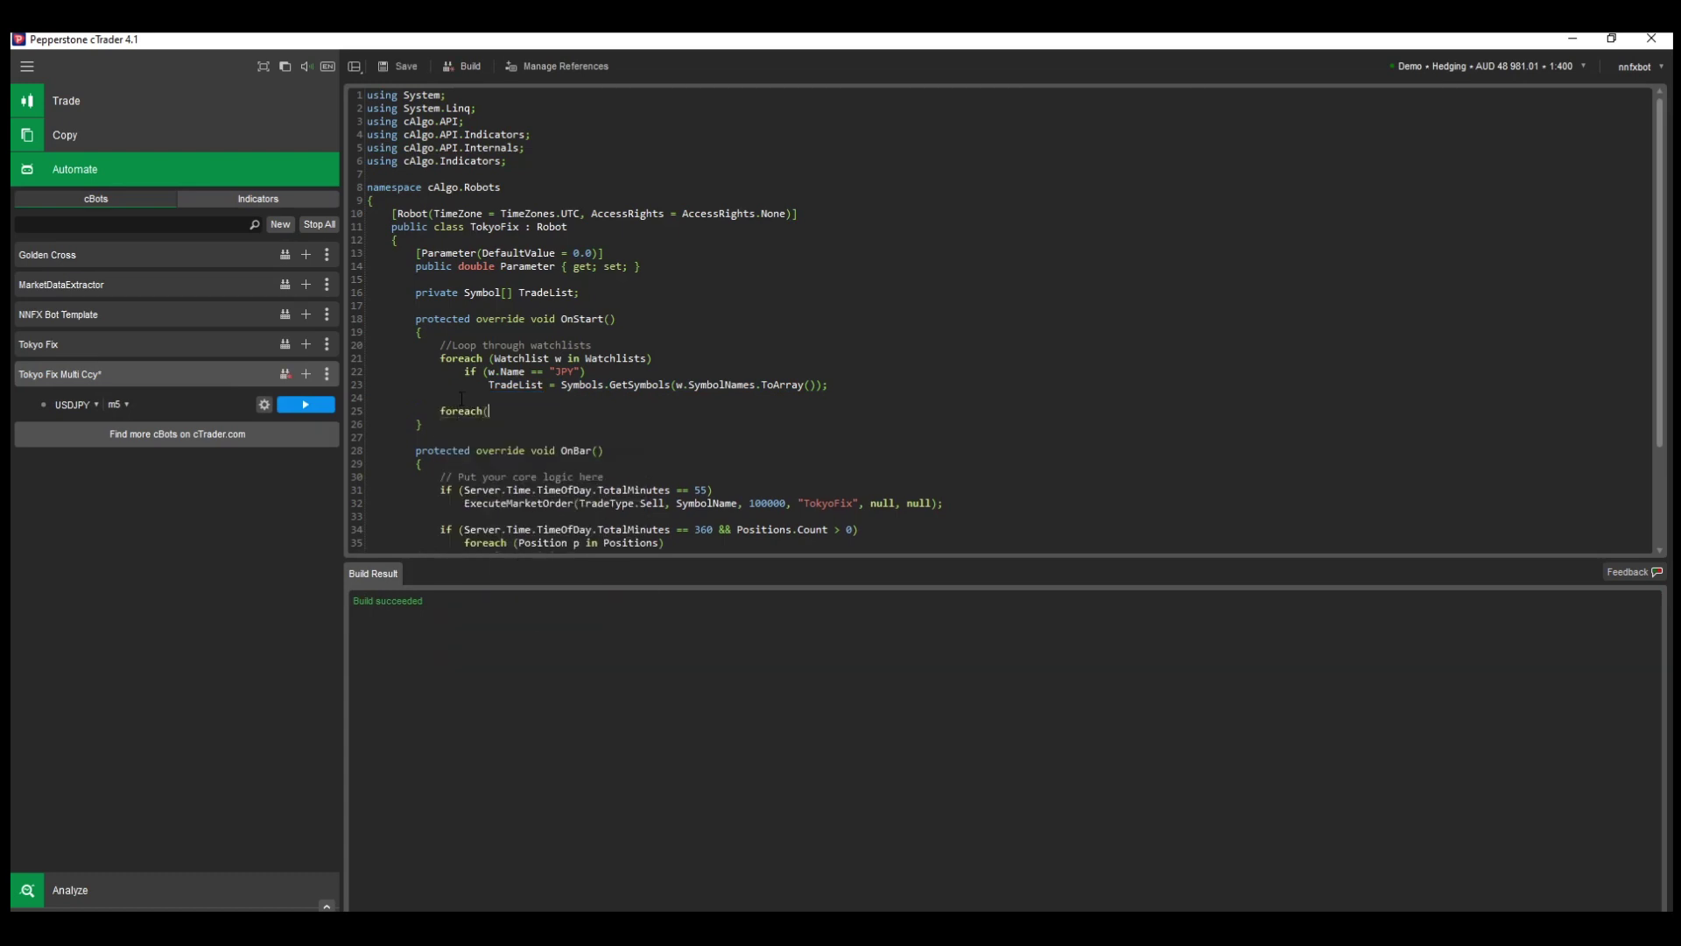
text(Symbol)
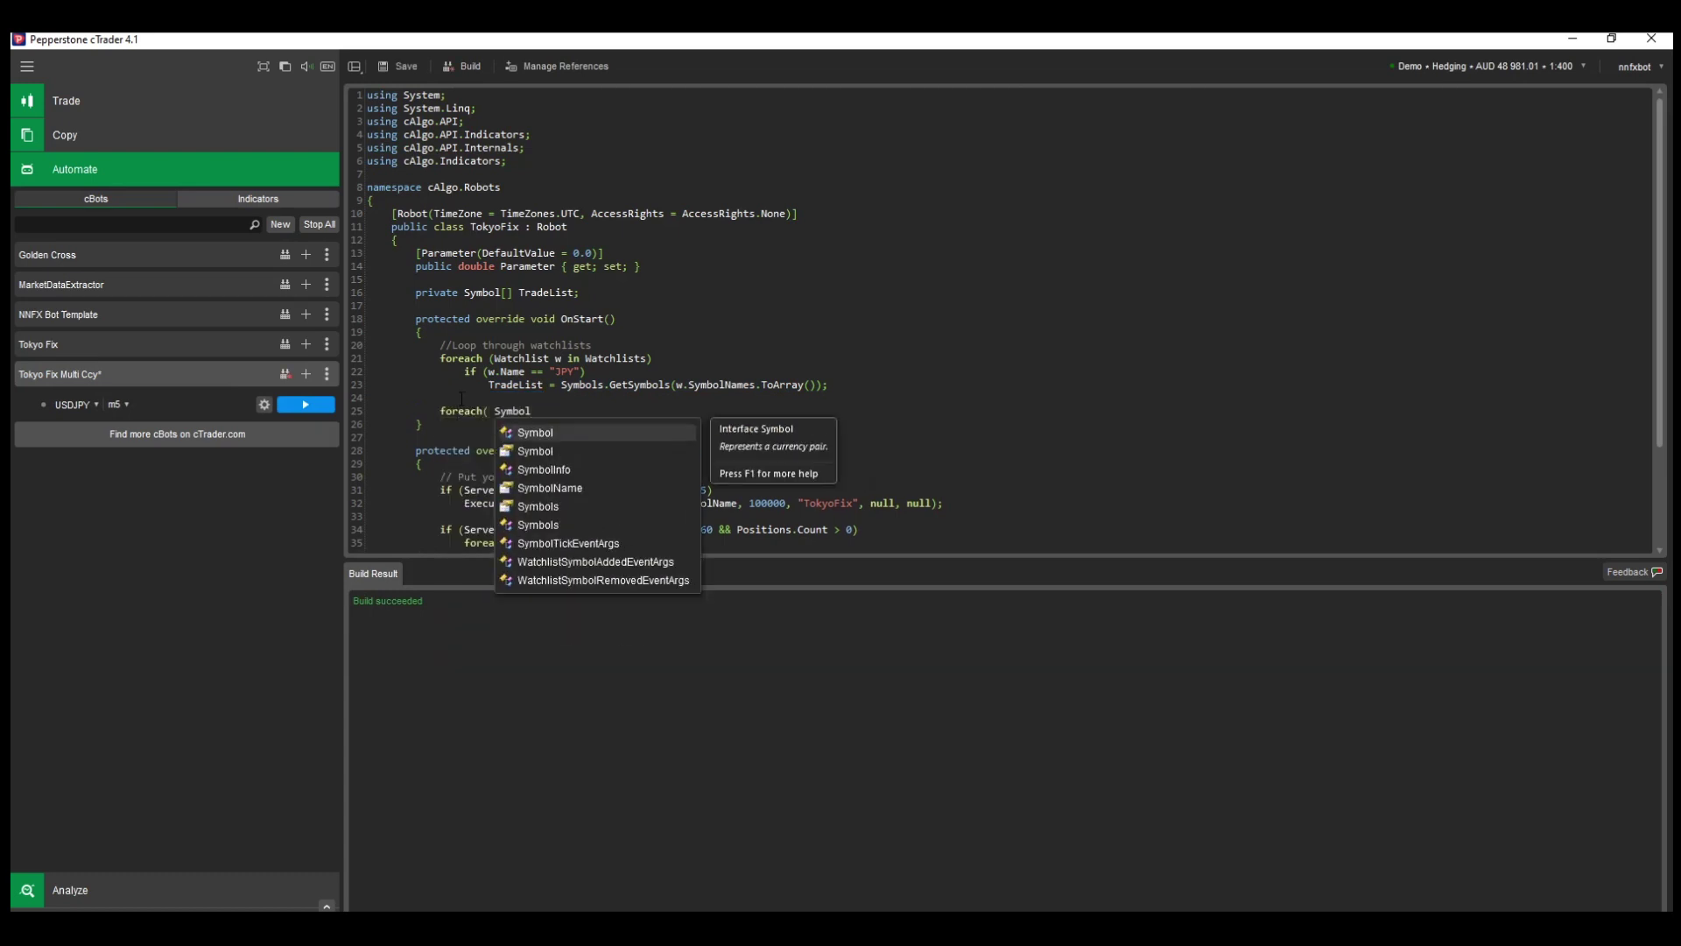
text( s in Tra)
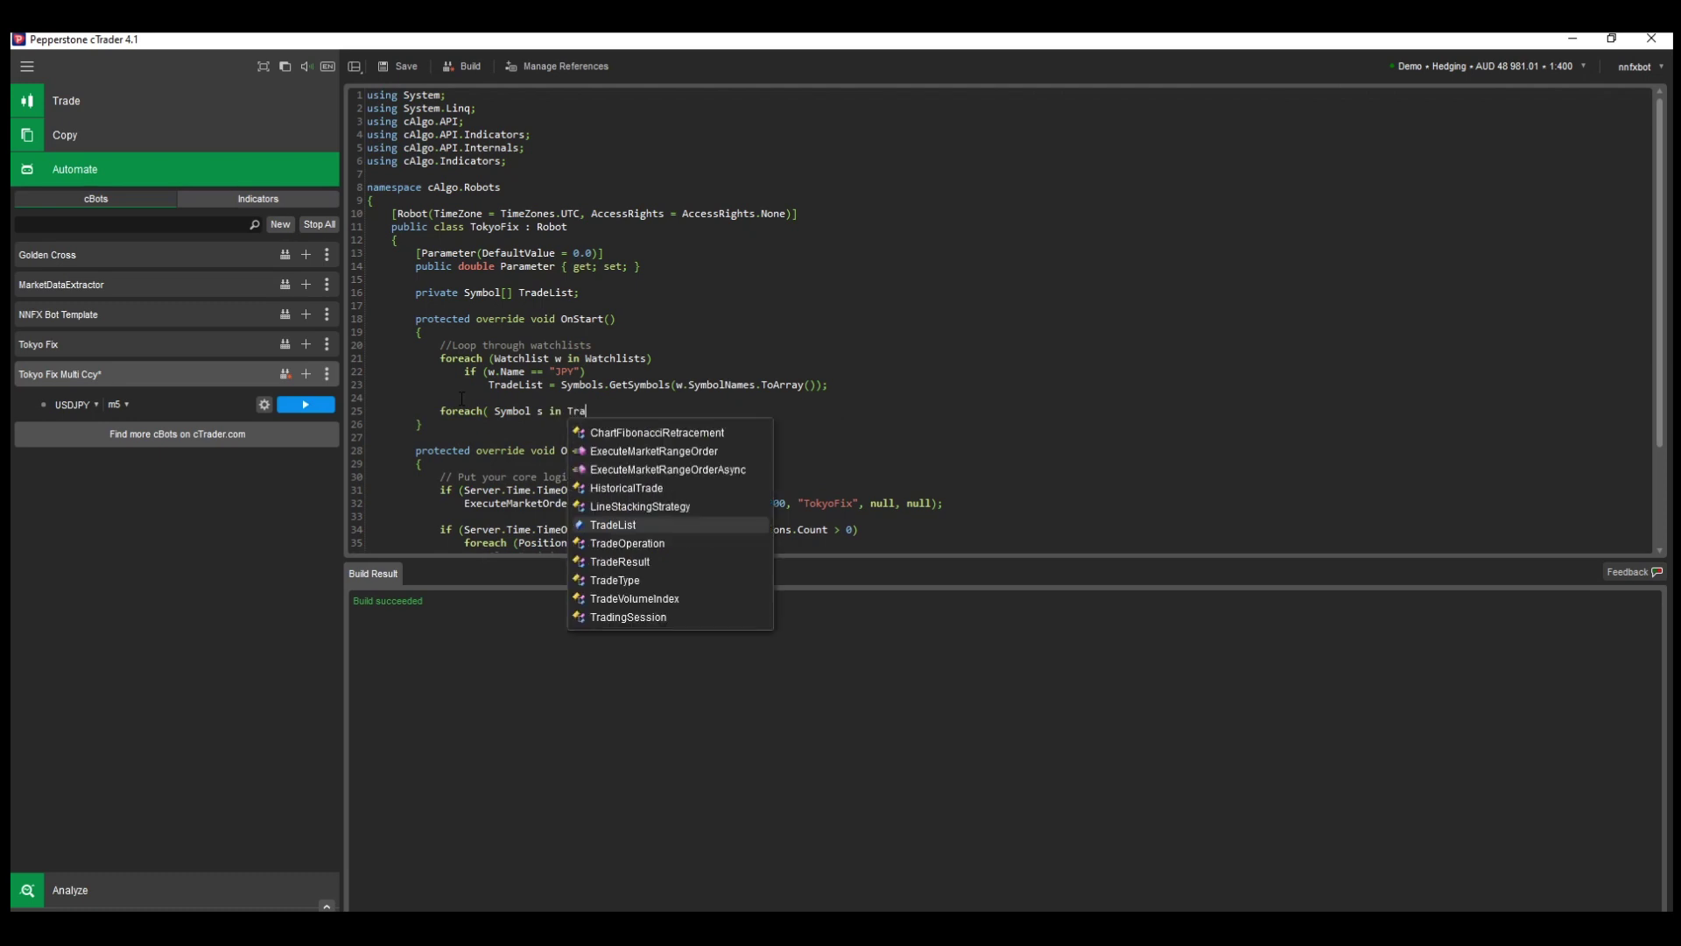
key(Tab)
text())
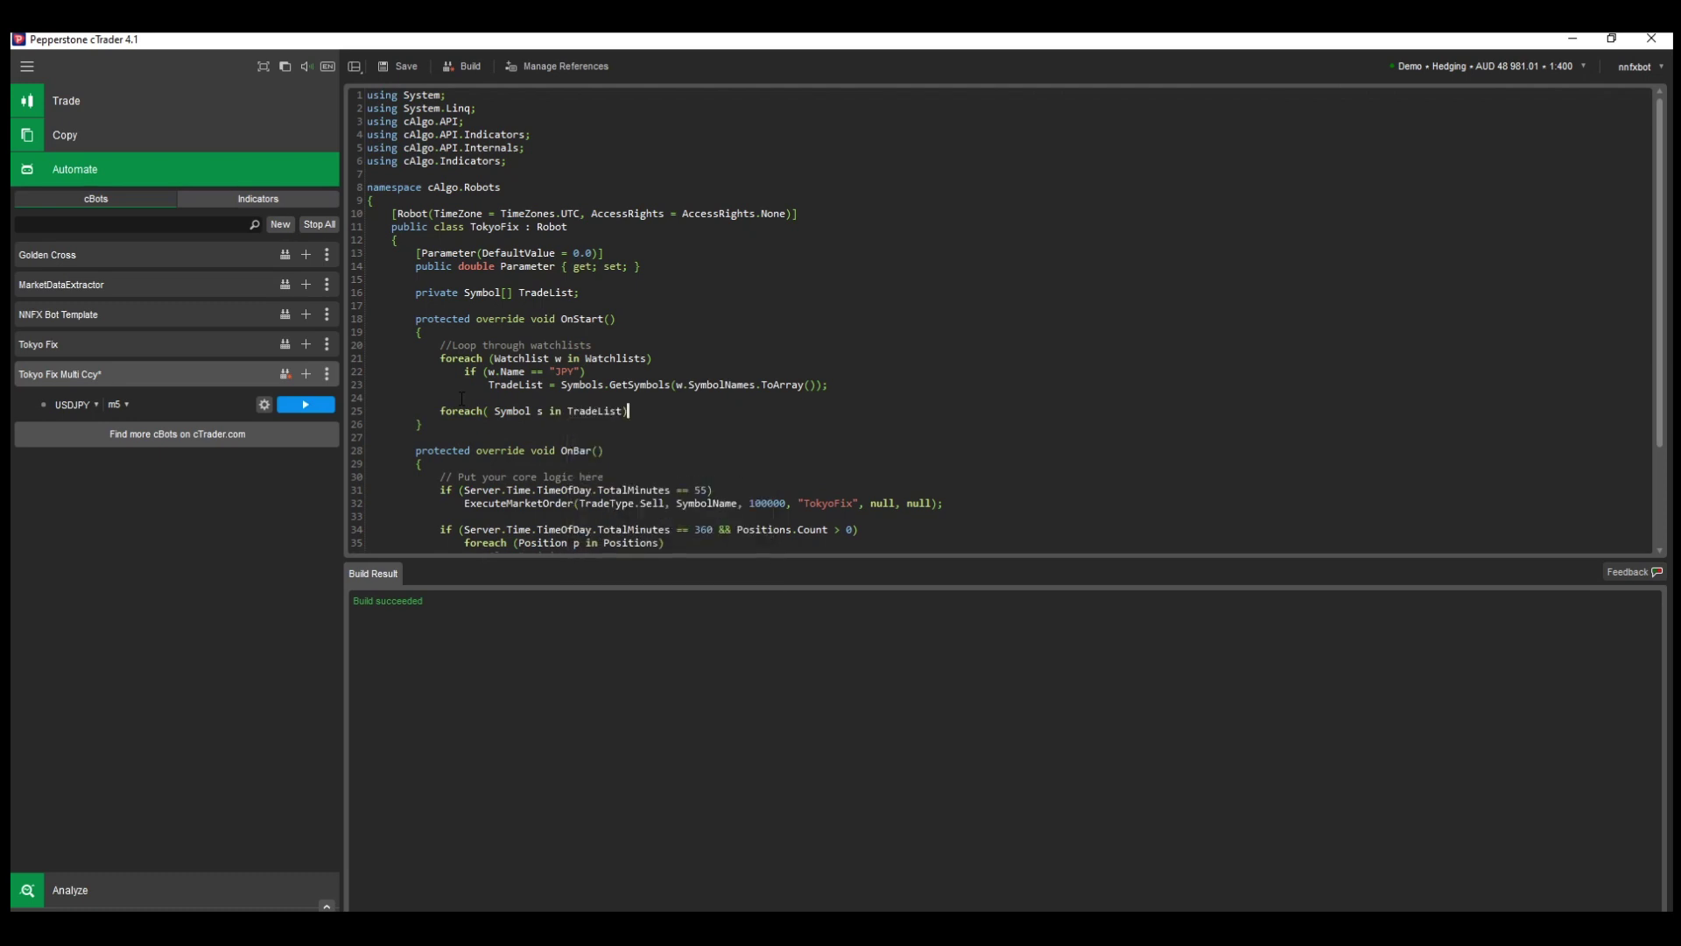
key(Return)
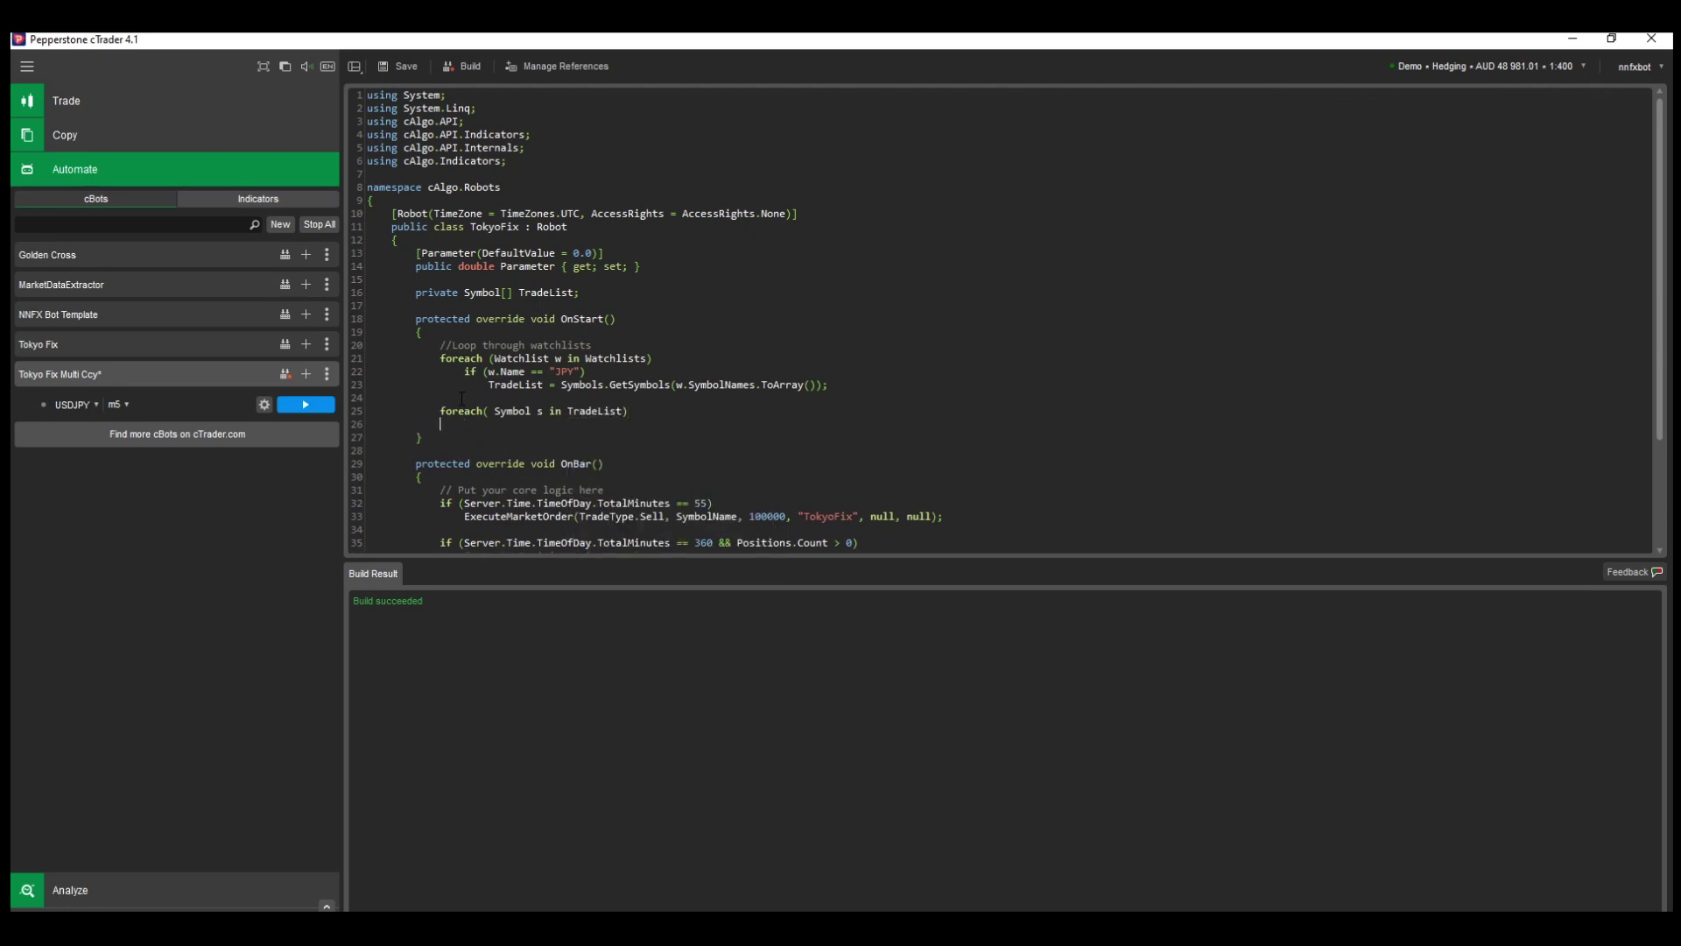
text({)
key(Return)
key(Return)
text(})
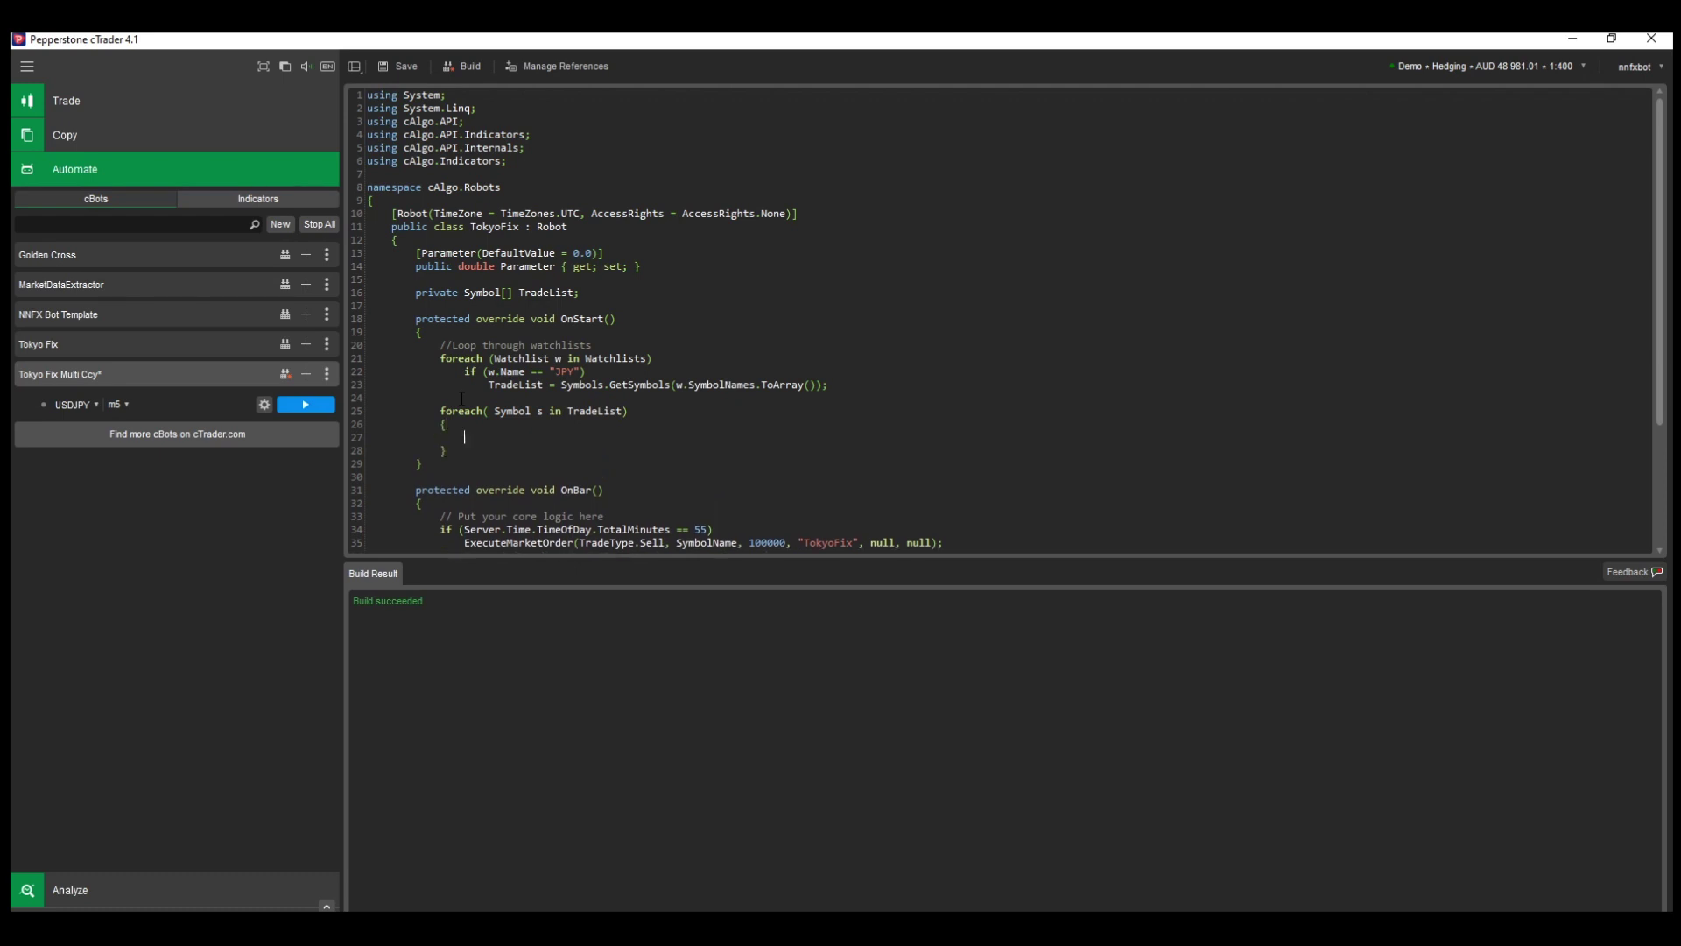
Step: Inside the loop, add var bars = MarketData.GetBars(TimeFrame, s.Name);
key(Up)
text(var )
text(bars = Market)
key(Tab)
text(.Get)
key(Tab)
text(()
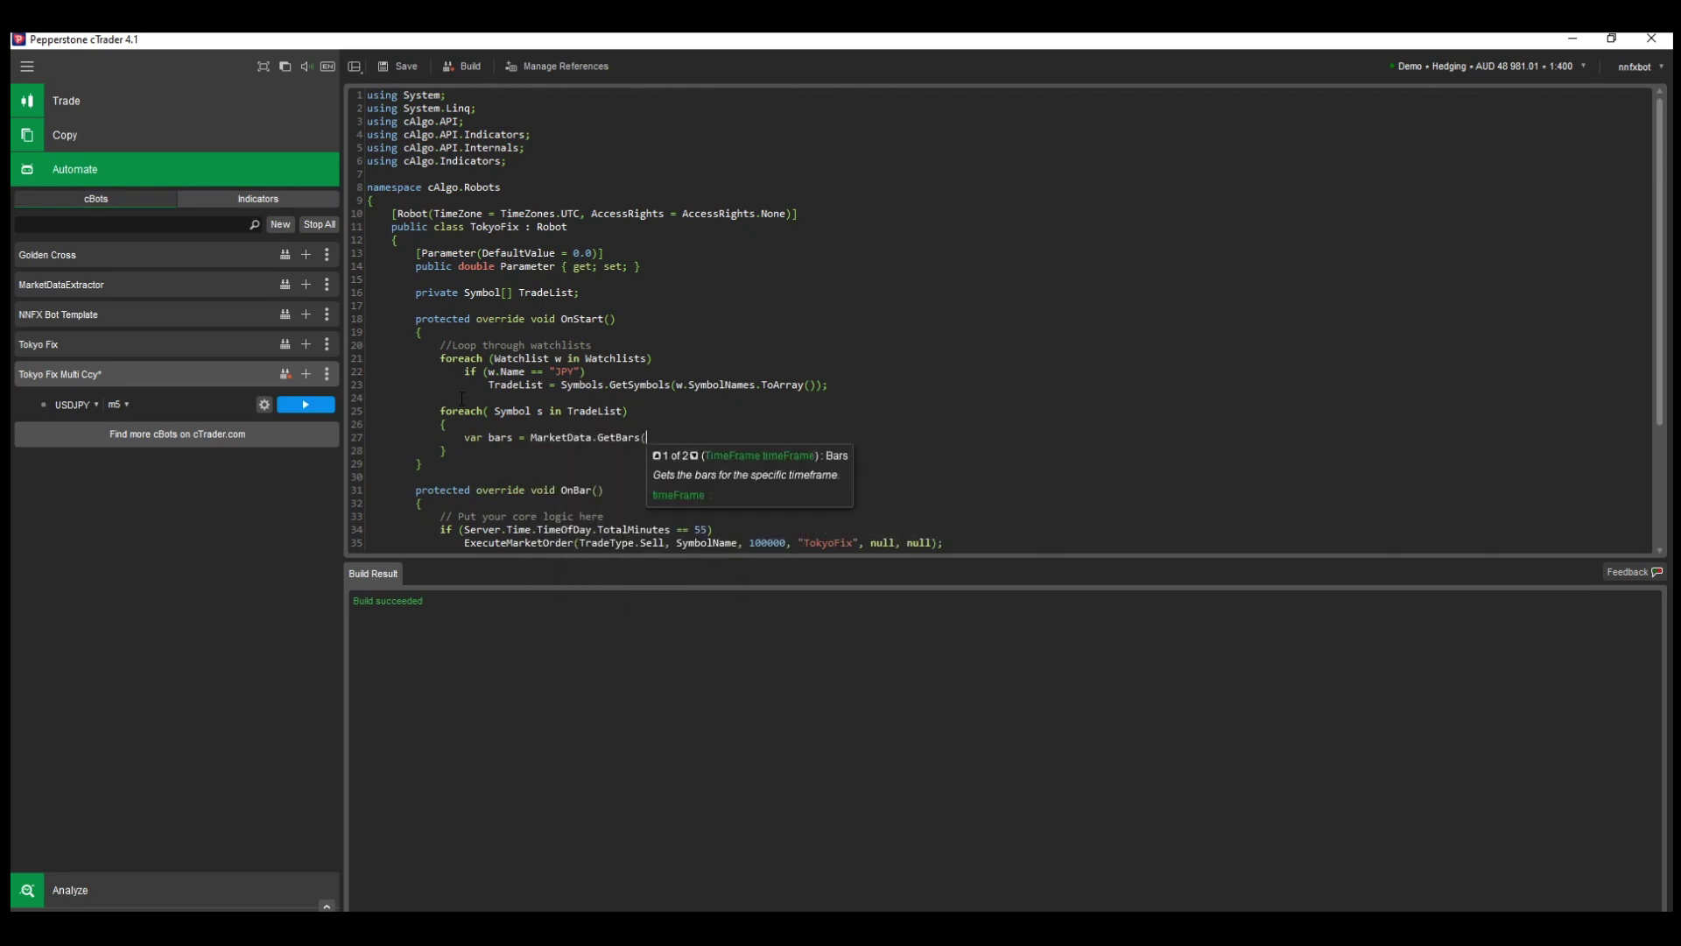
text(TimeF)
key(Tab)
text(,)
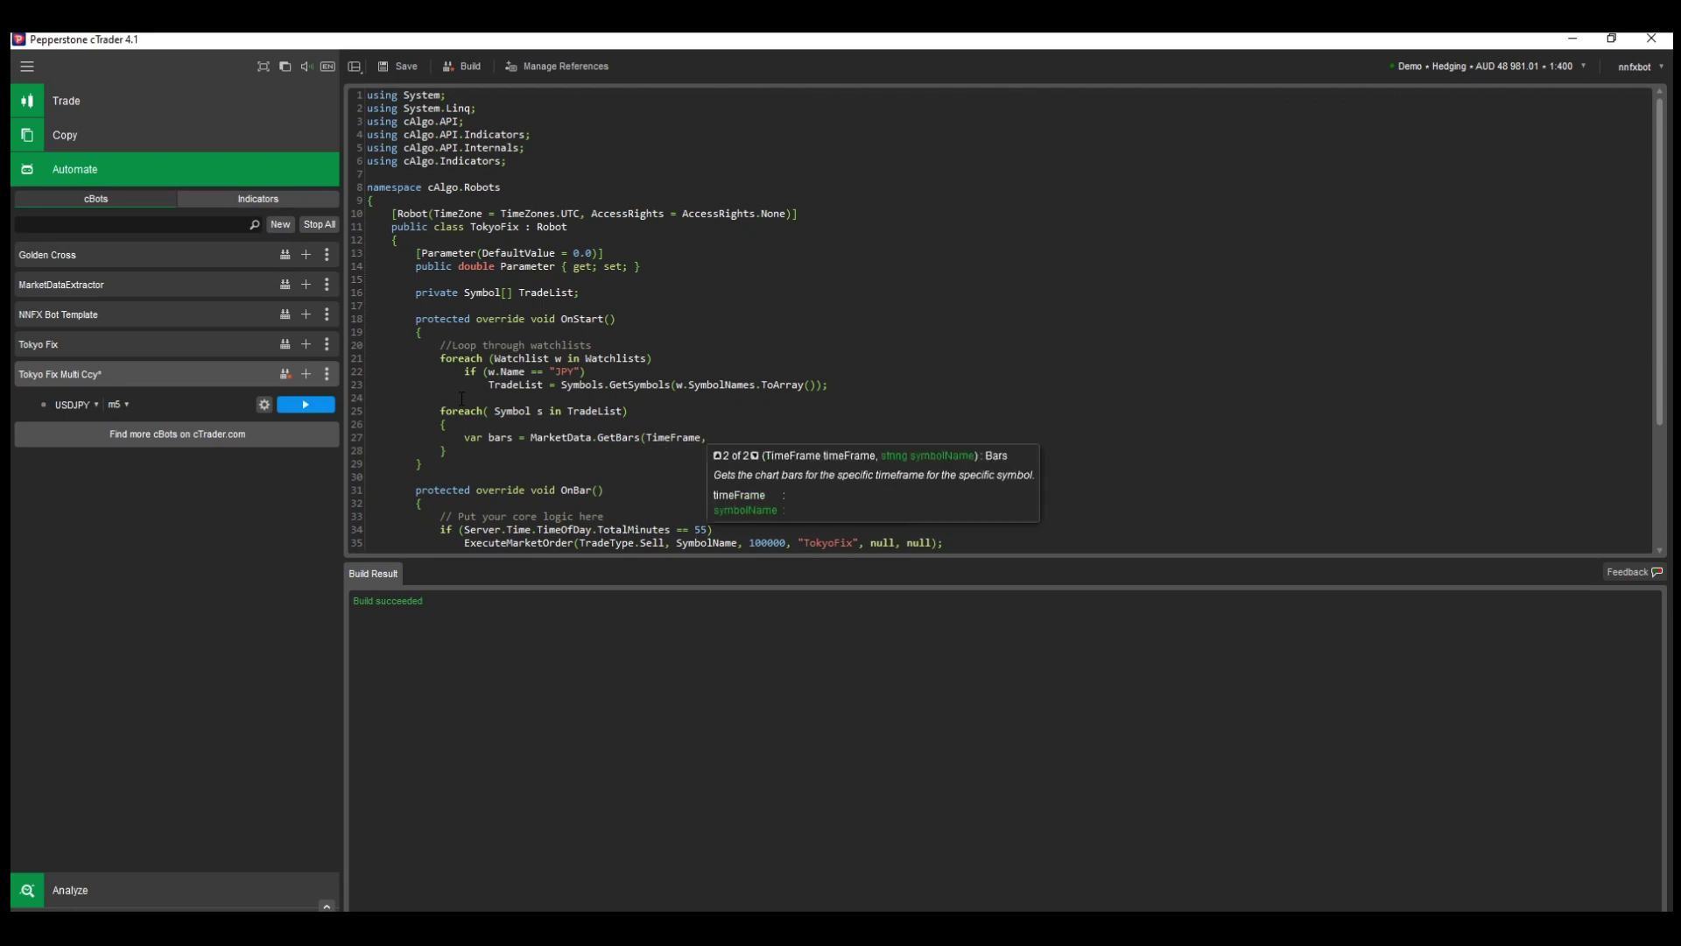
text( s.sym)
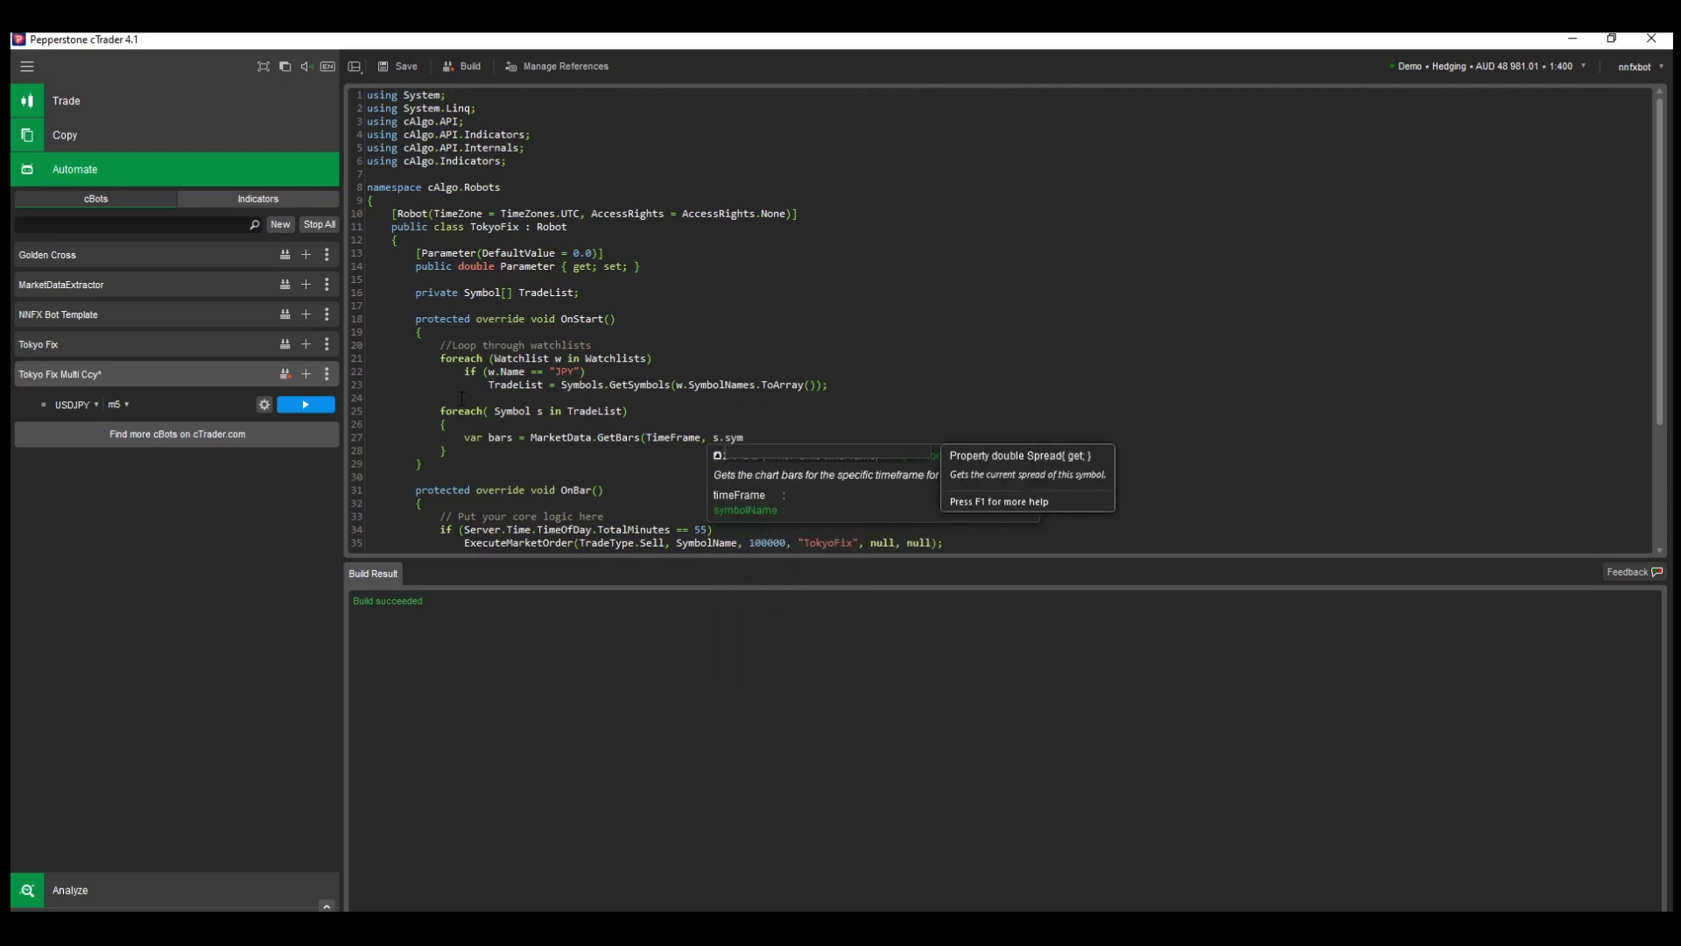
key(BackSpace)
key(BackSpace)
key(BackSpace)
key(BackSpace)
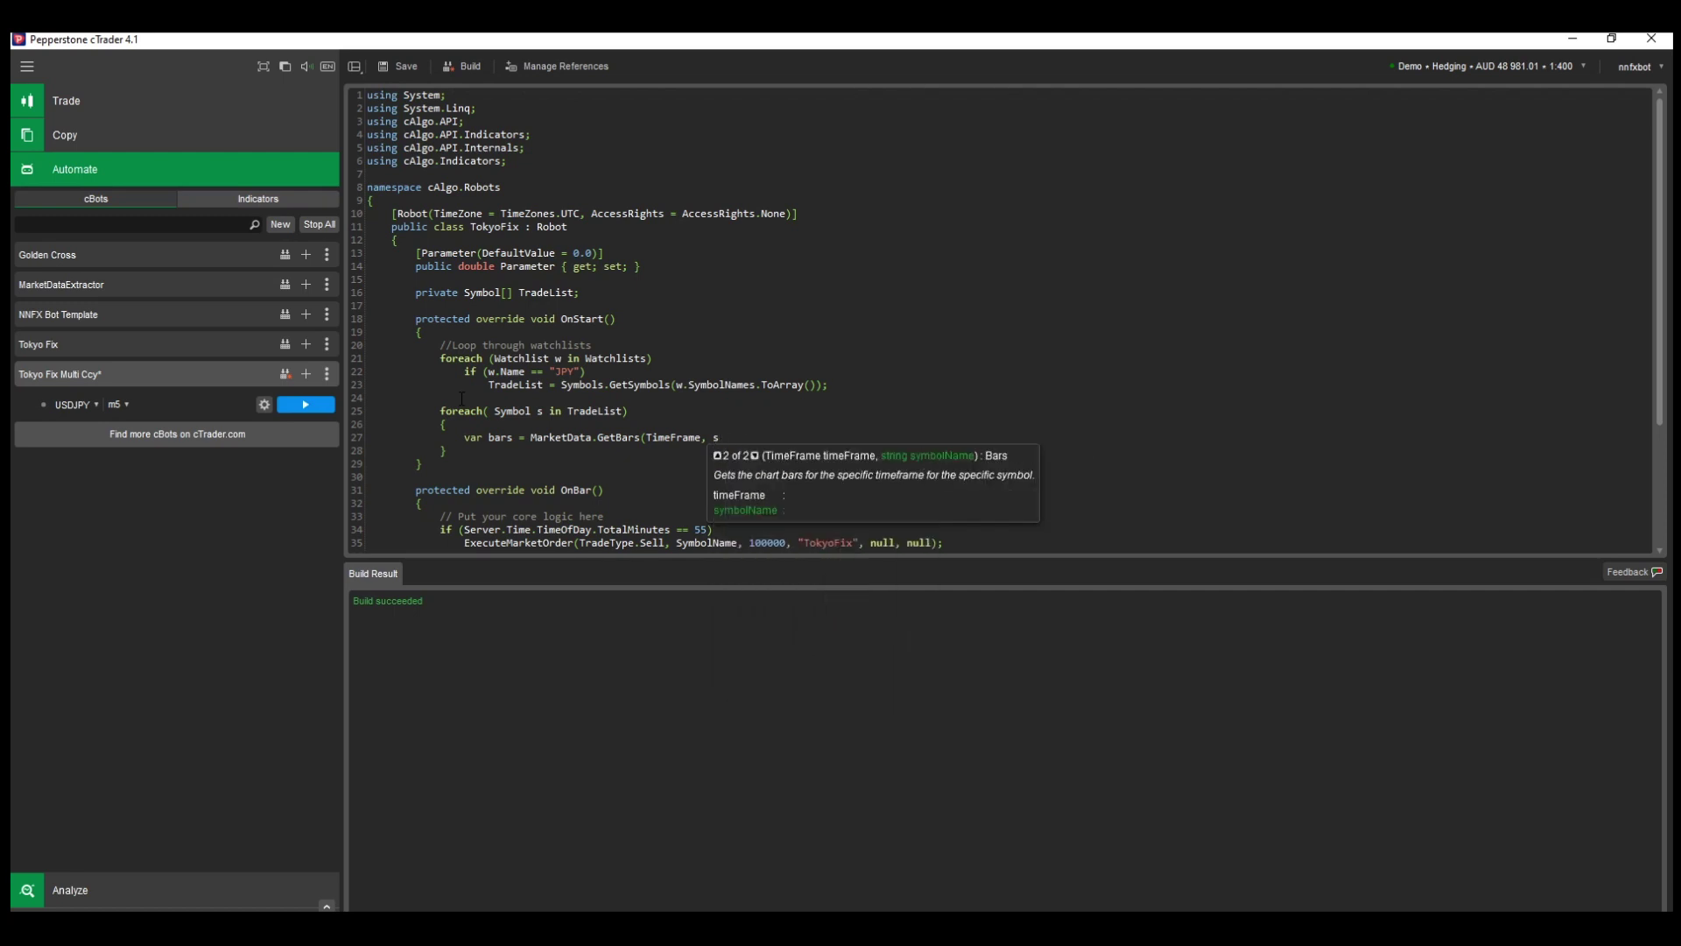
text(.Name)
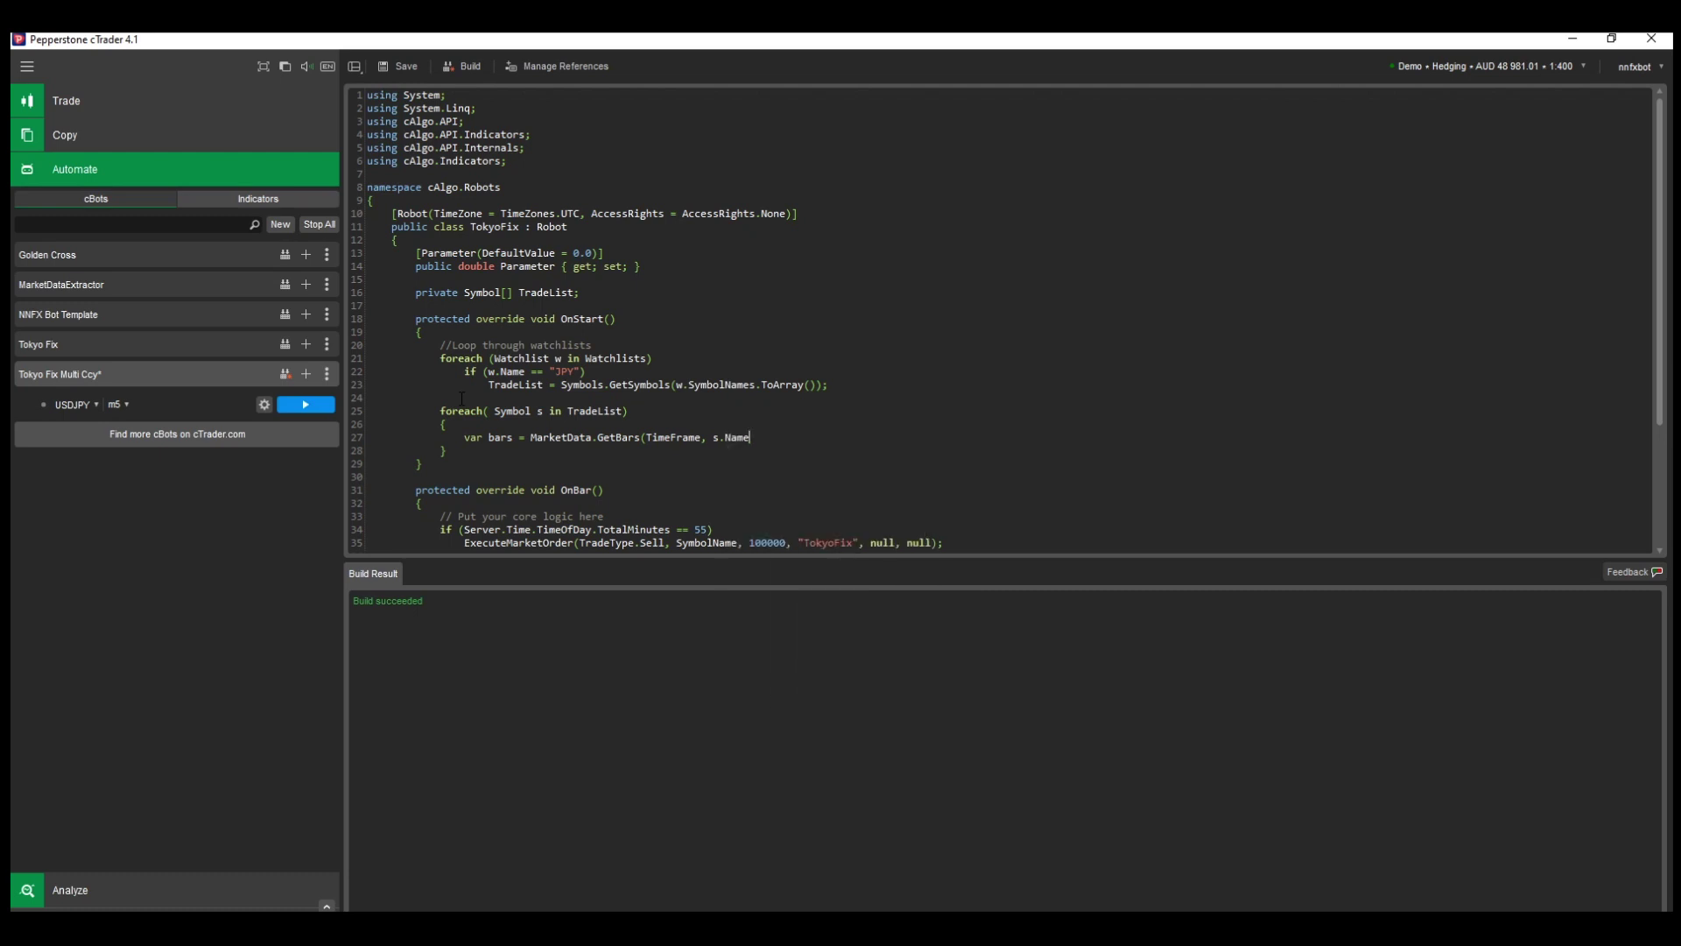
text();)
key(Return)
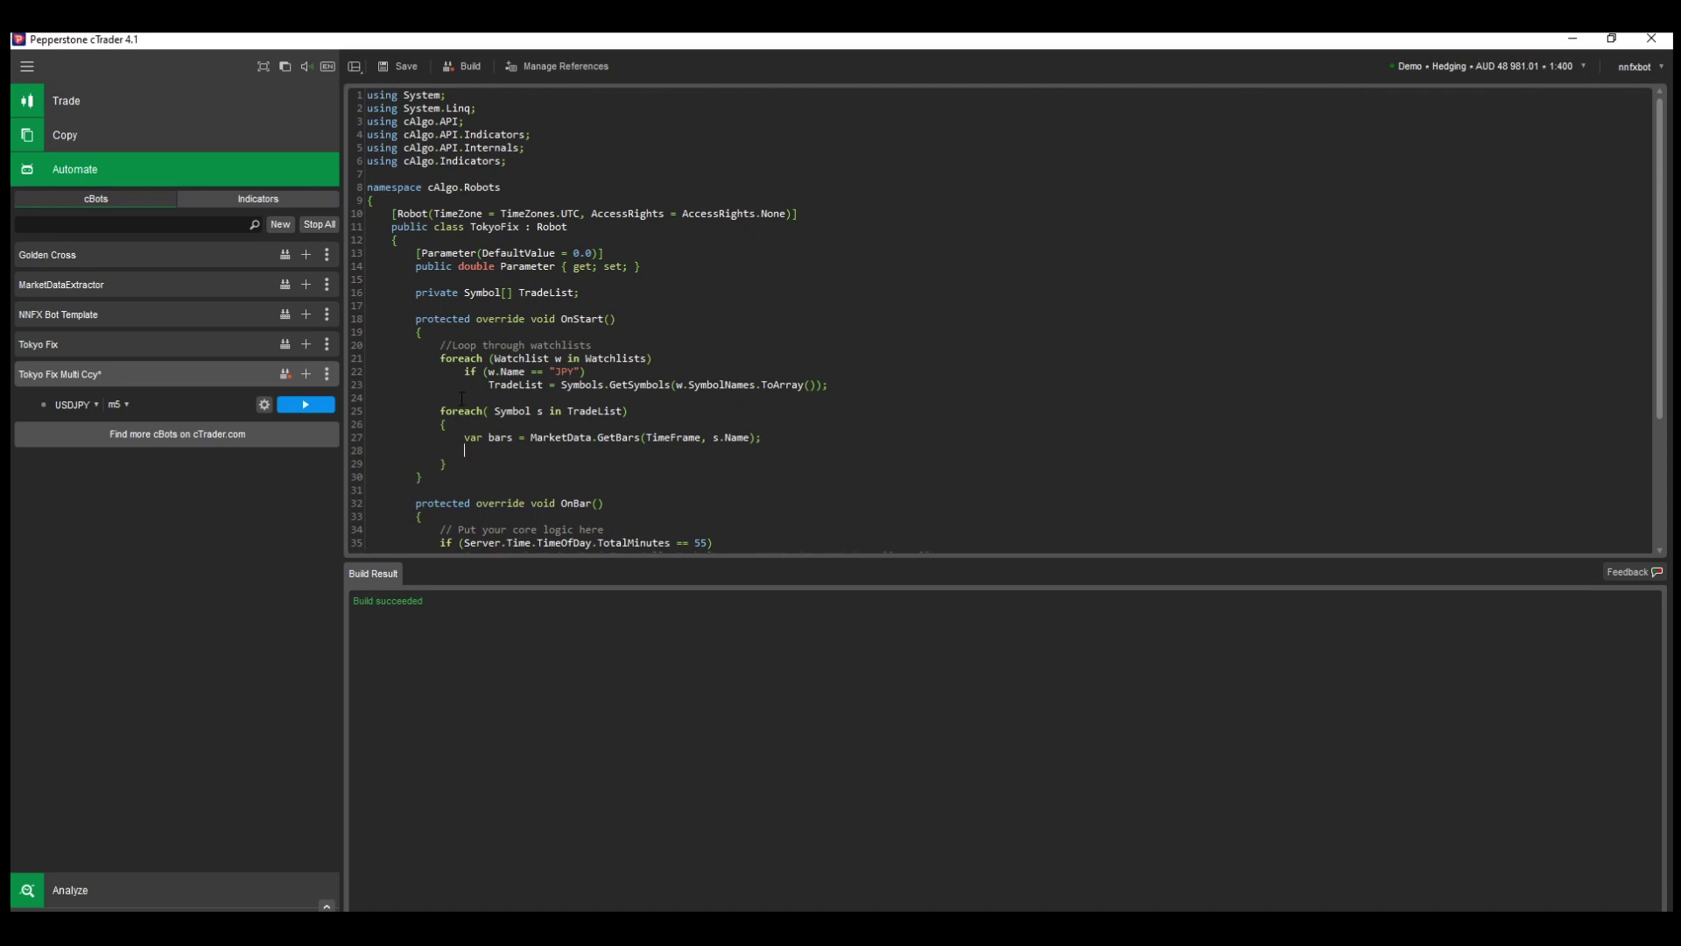
Step: Attach bars.BarOpened to a generated OnBarsBarOpened handler and place the cursor in its body
text(bars.)
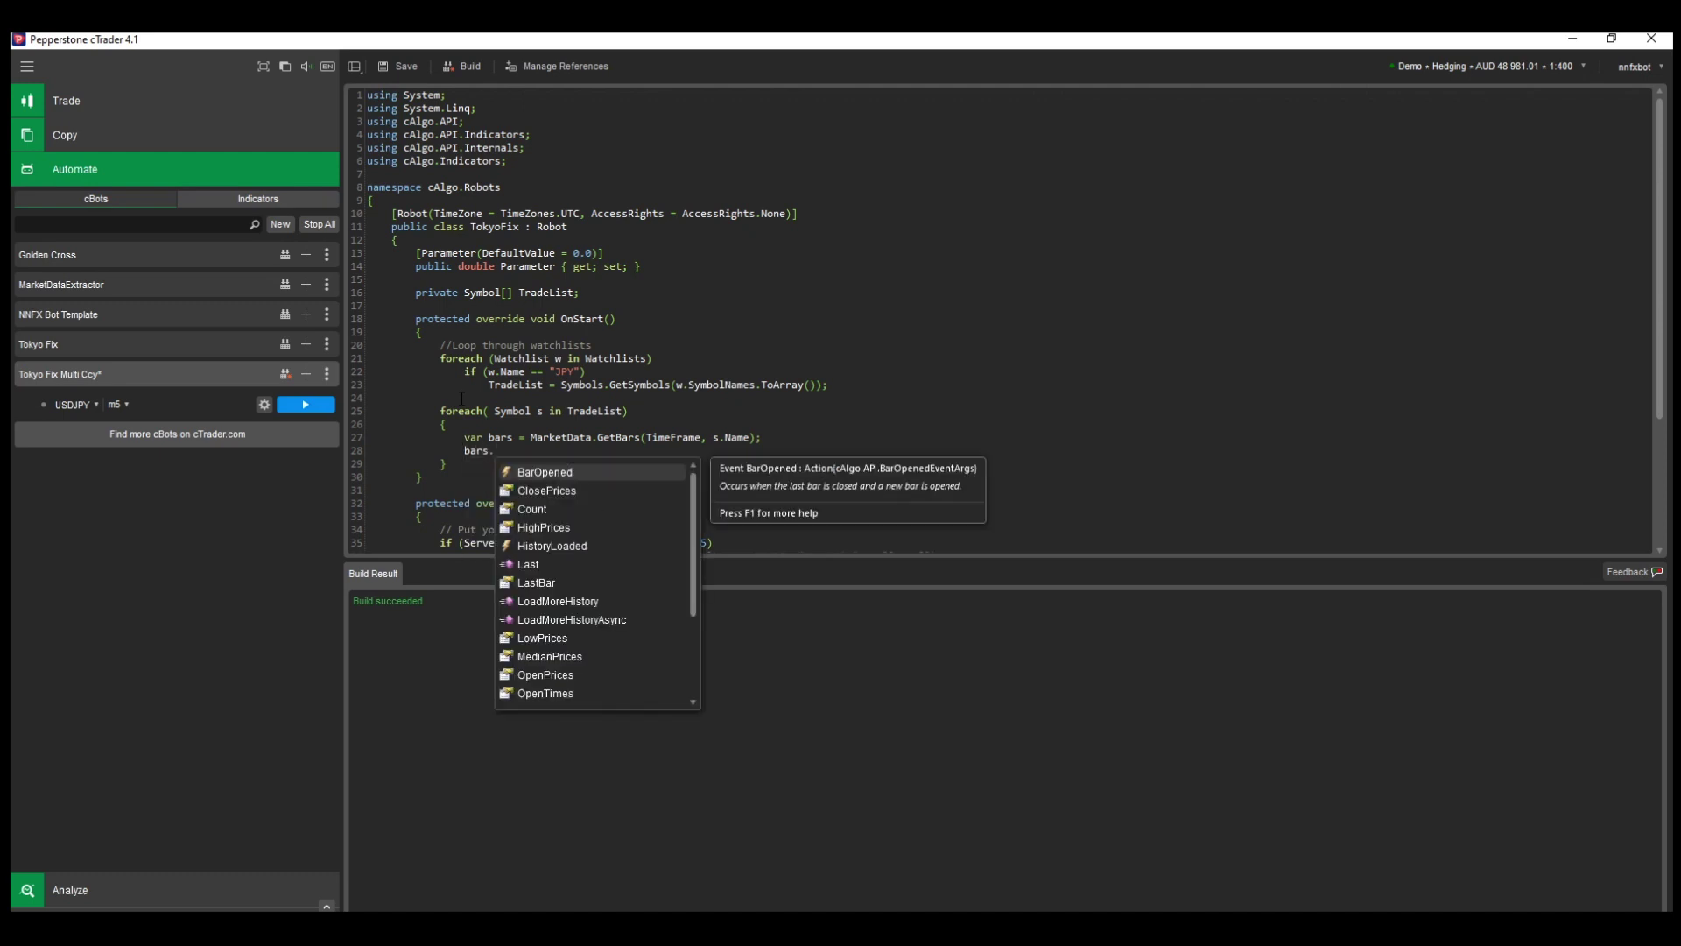
key(Return)
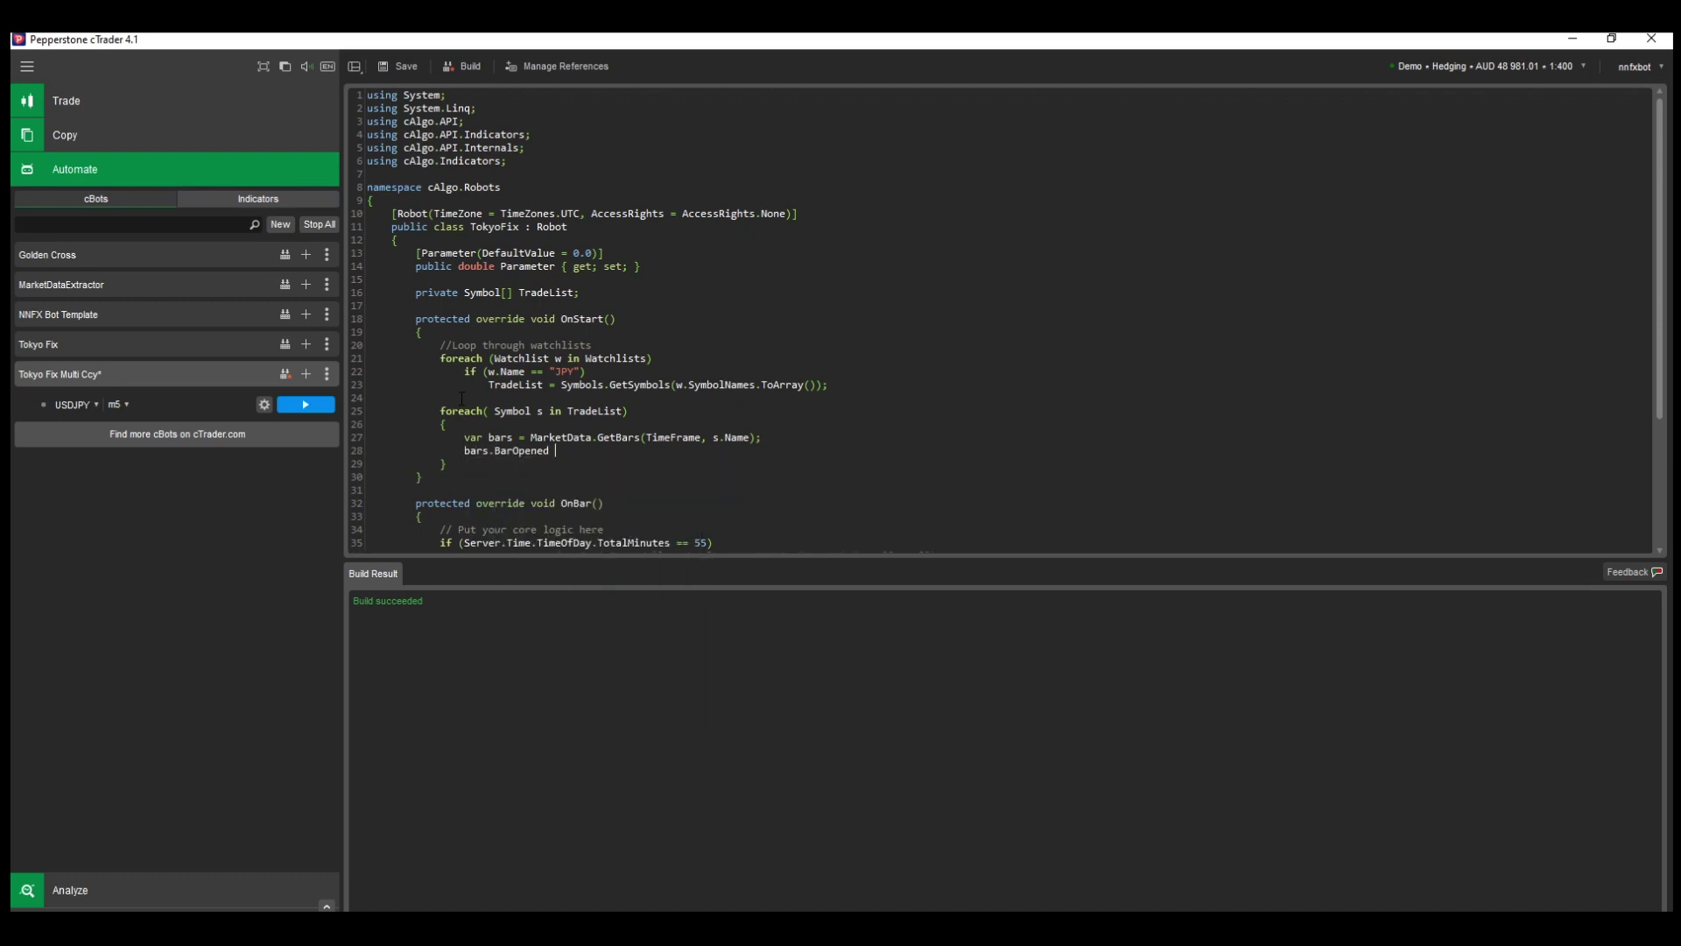
text(+=)
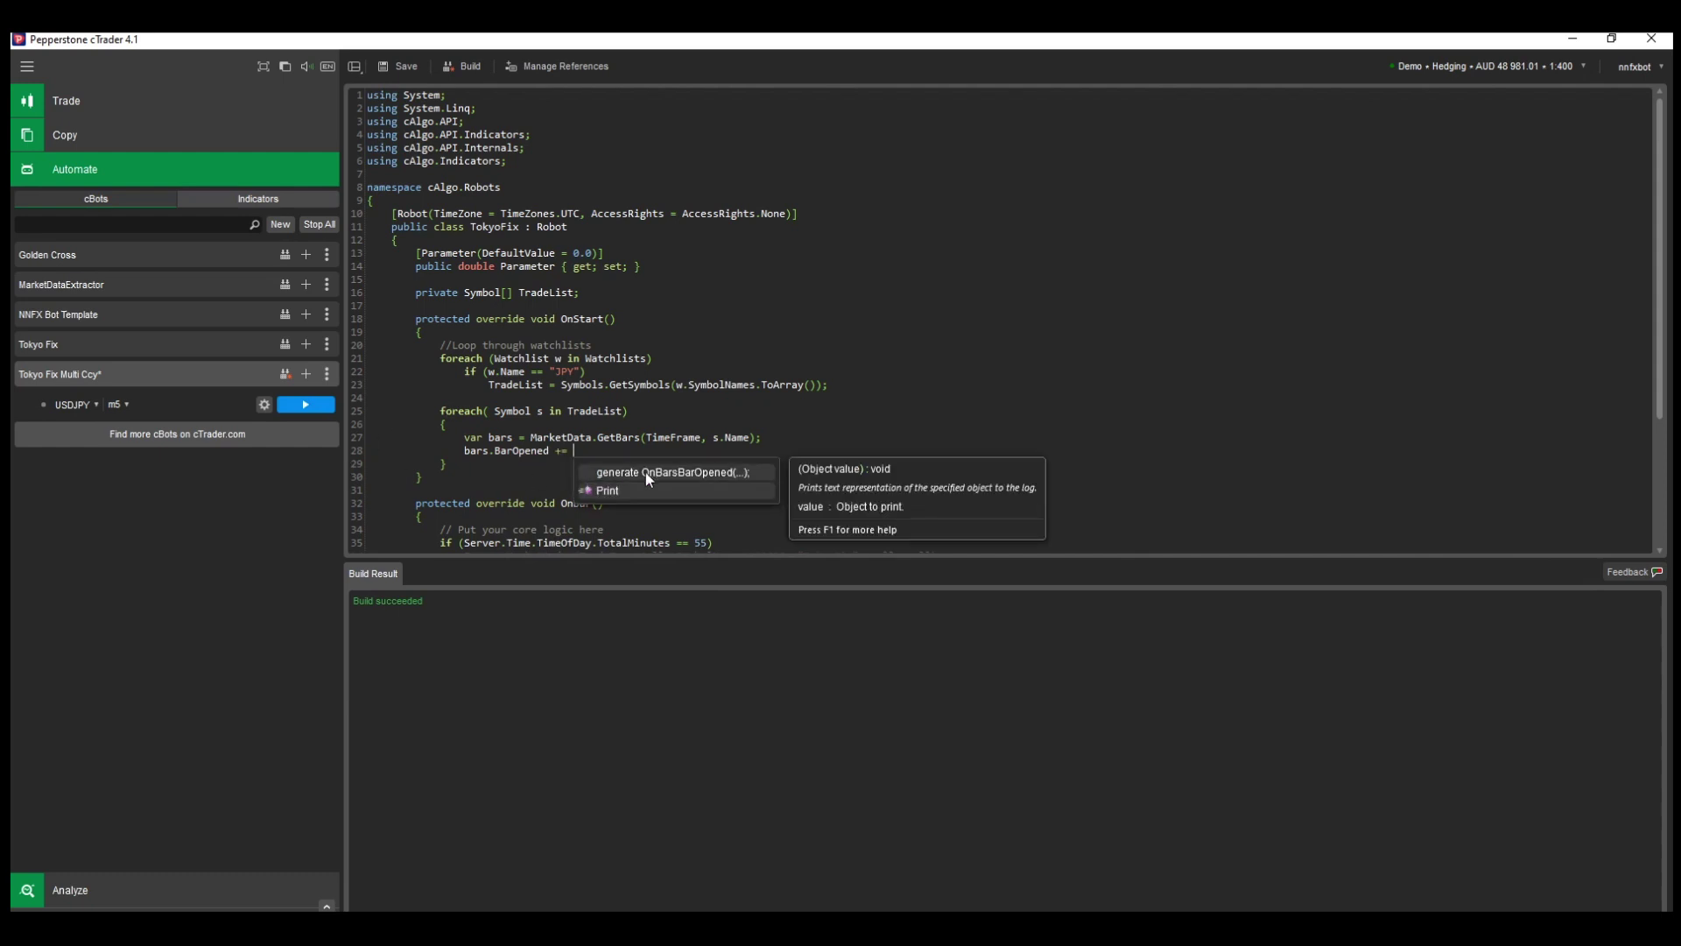
double_click(754, 470)
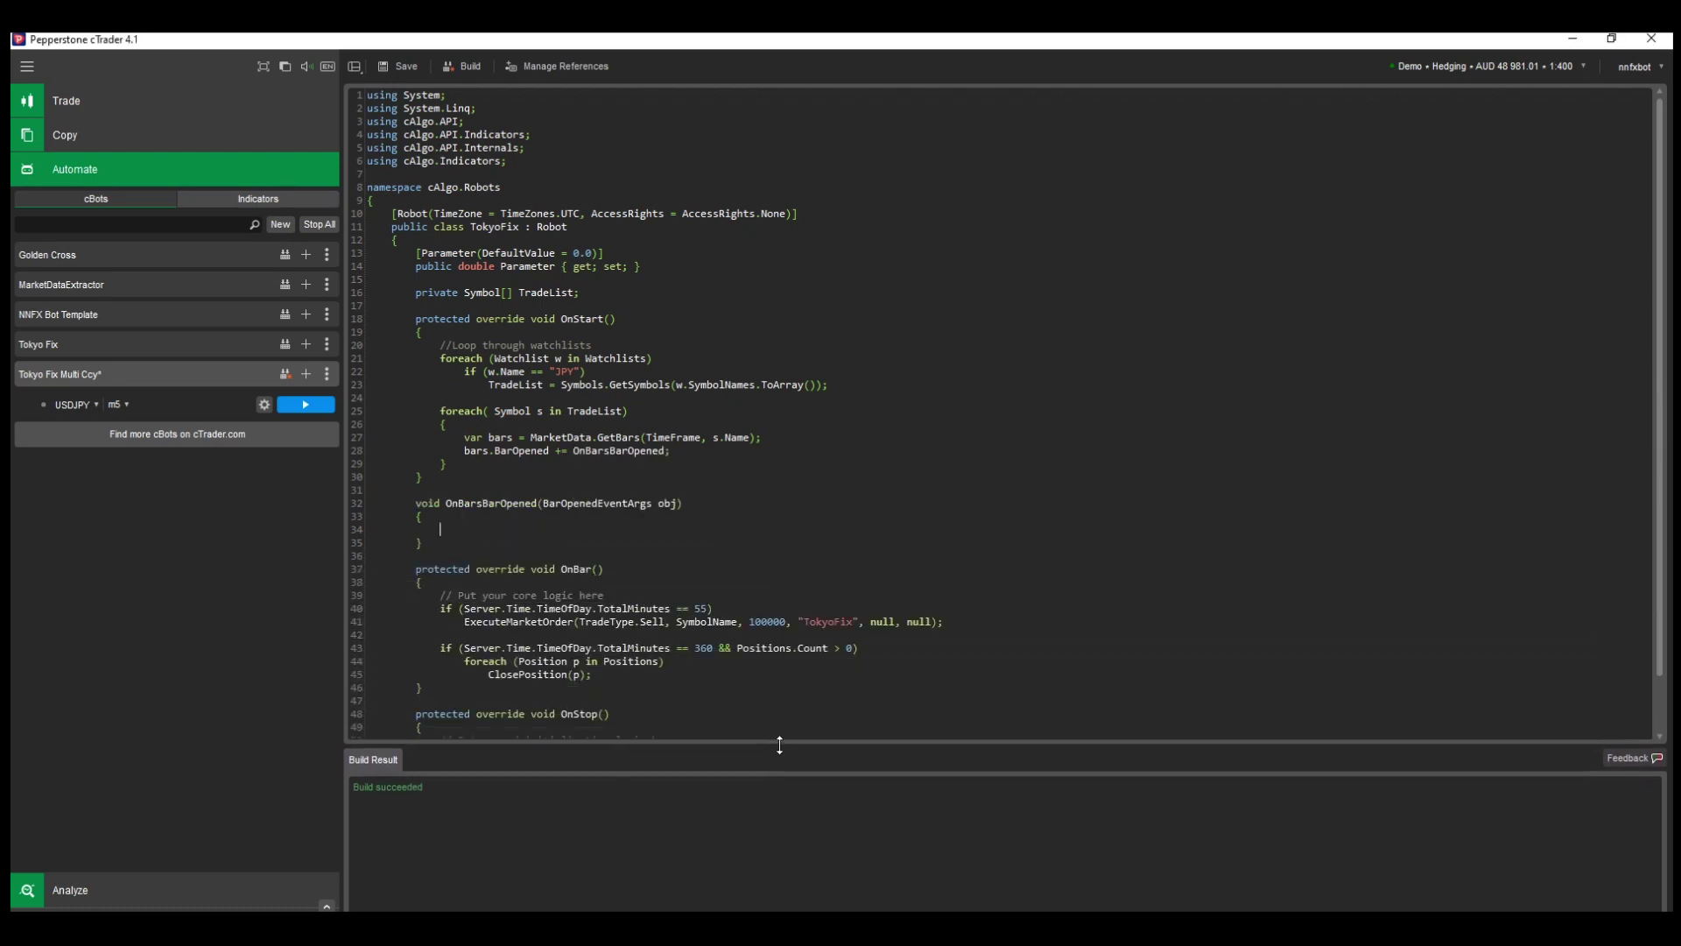
drag(782, 561, 782, 753)
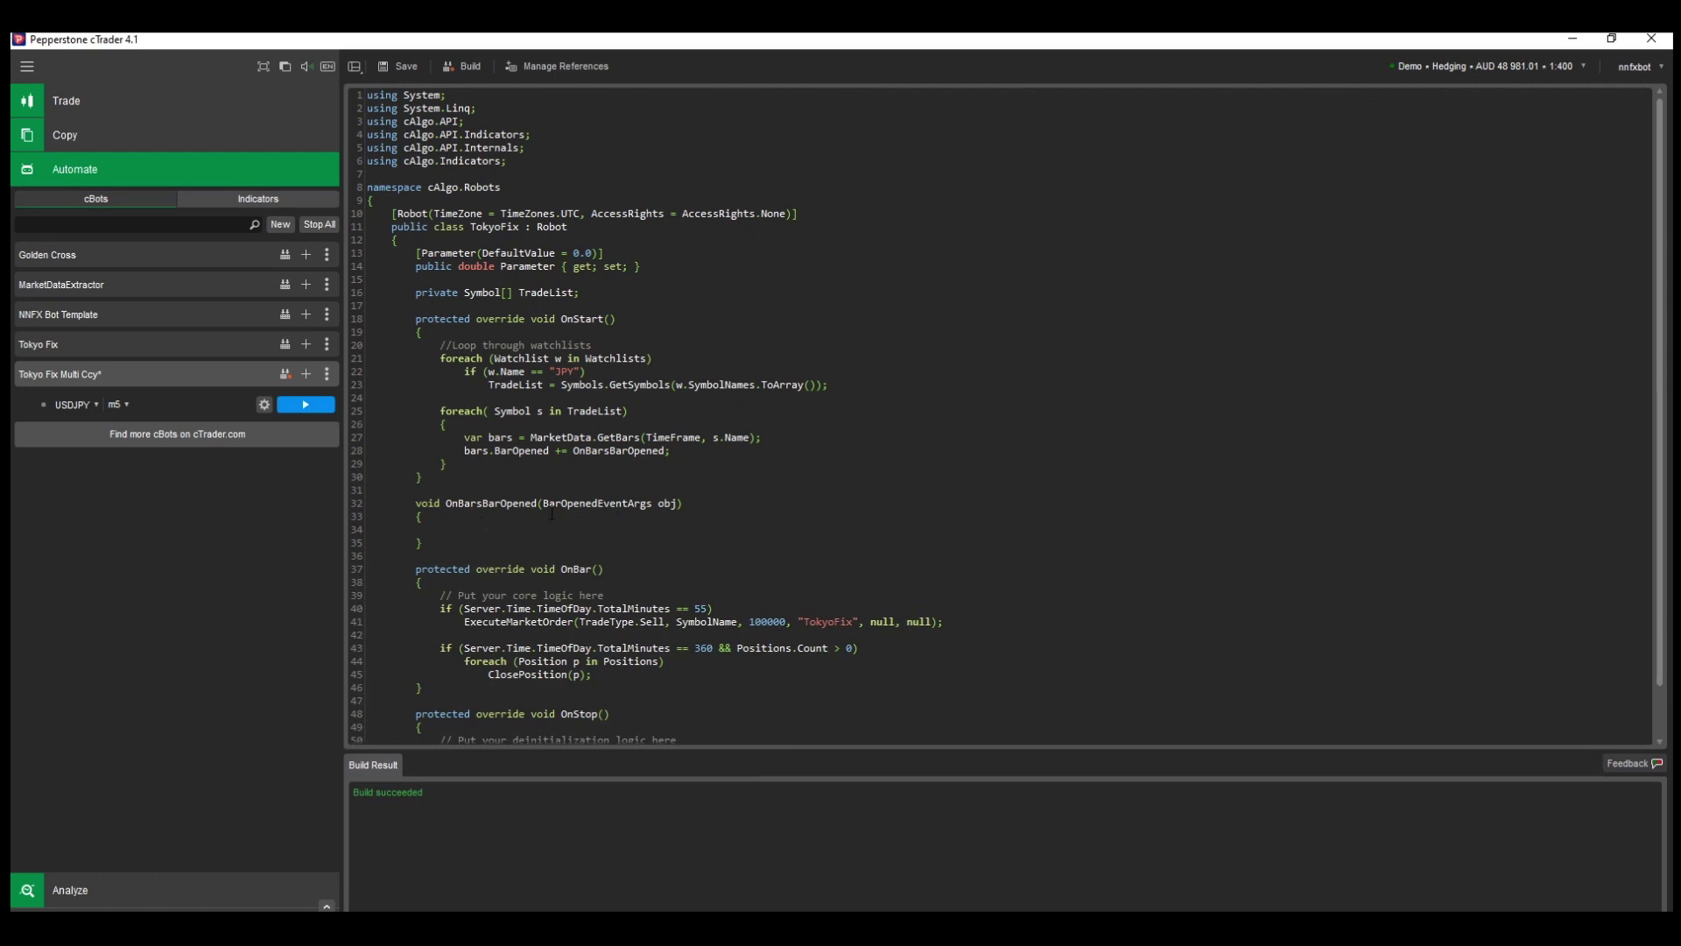
click(653, 527)
Step: Move the trading logic from OnBar into the OnBarsBarOpened handler and indent it
click(127, 406)
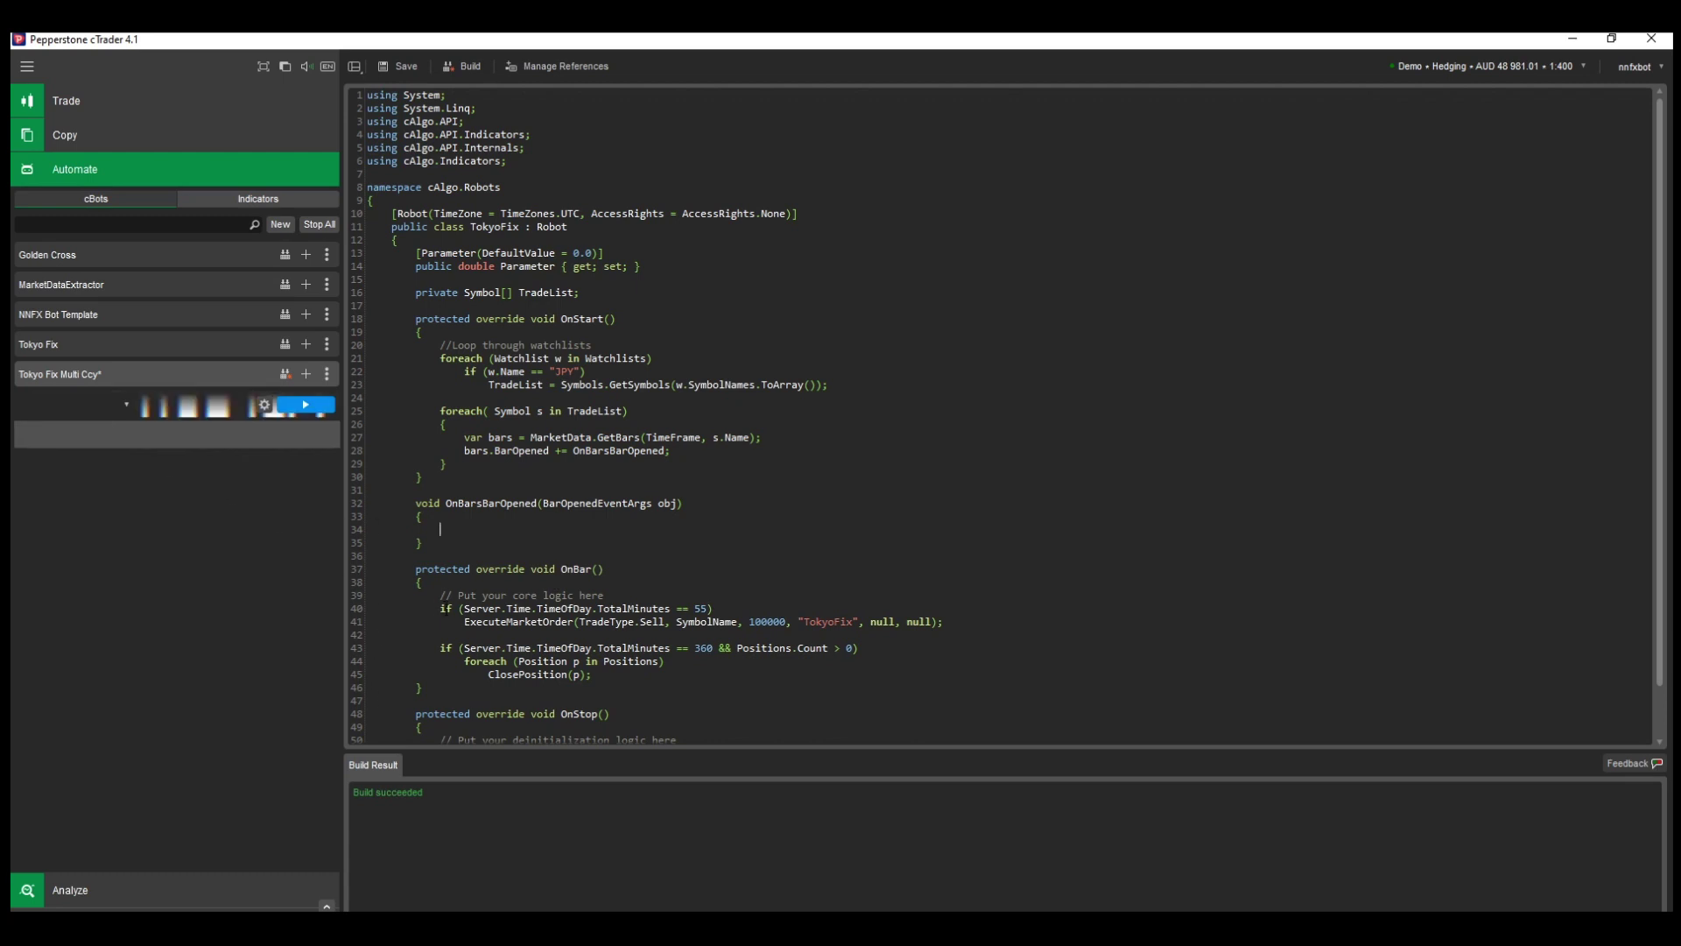
drag(439, 608, 593, 674)
key(ctrl+c)
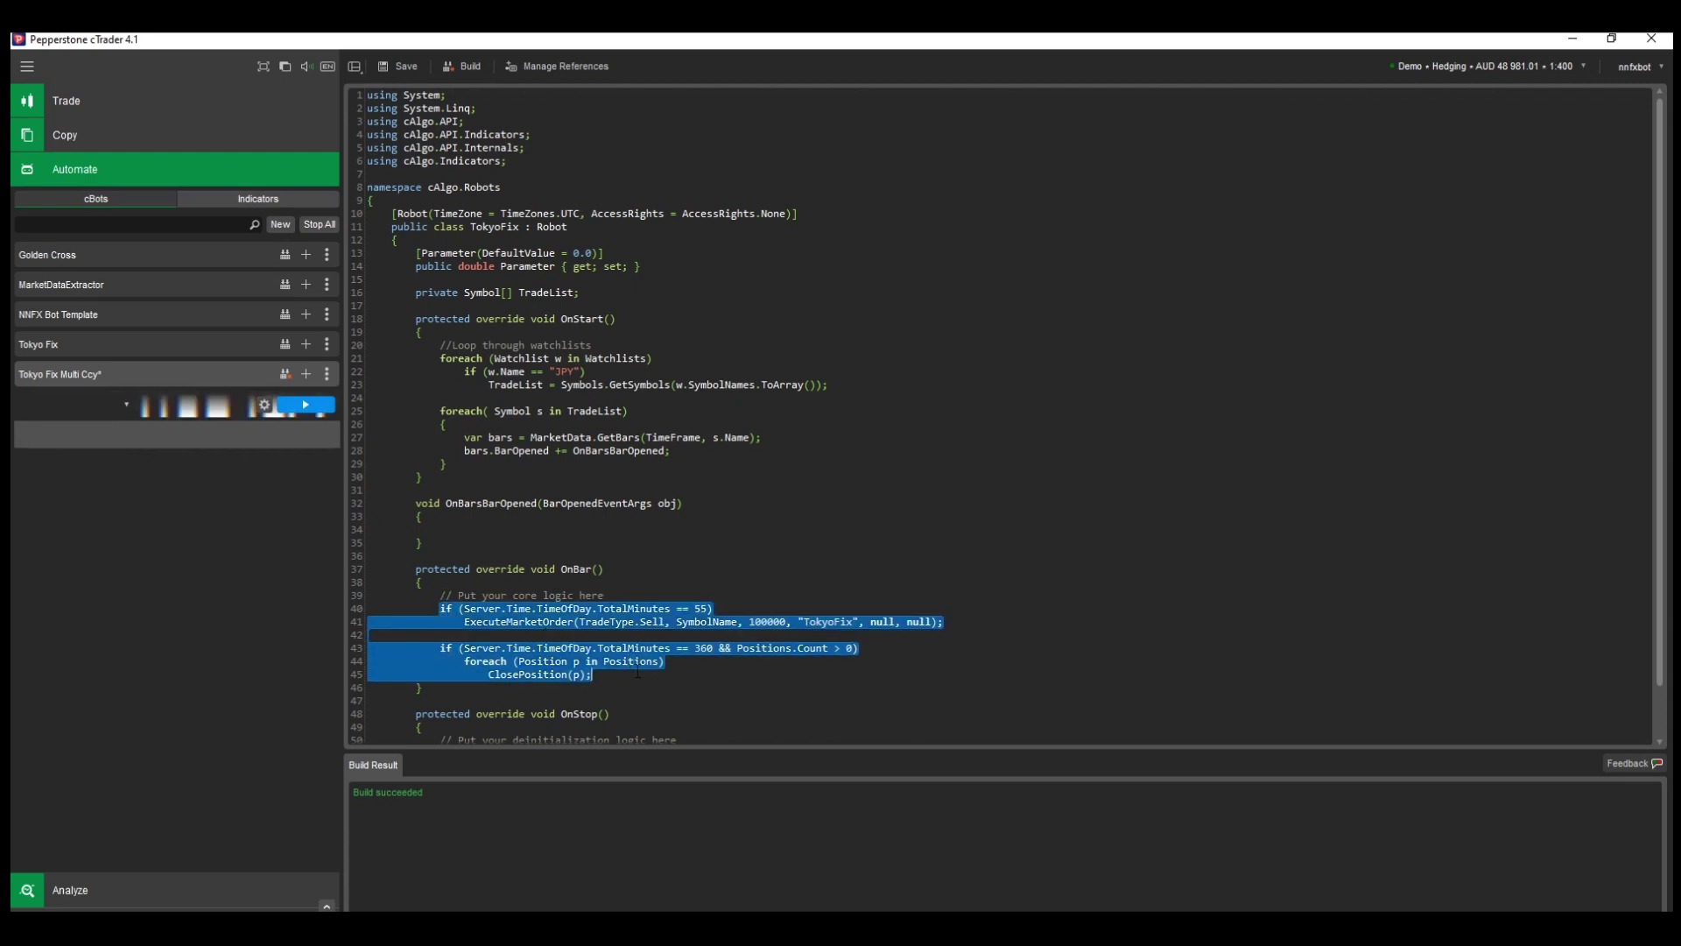
key(Delete)
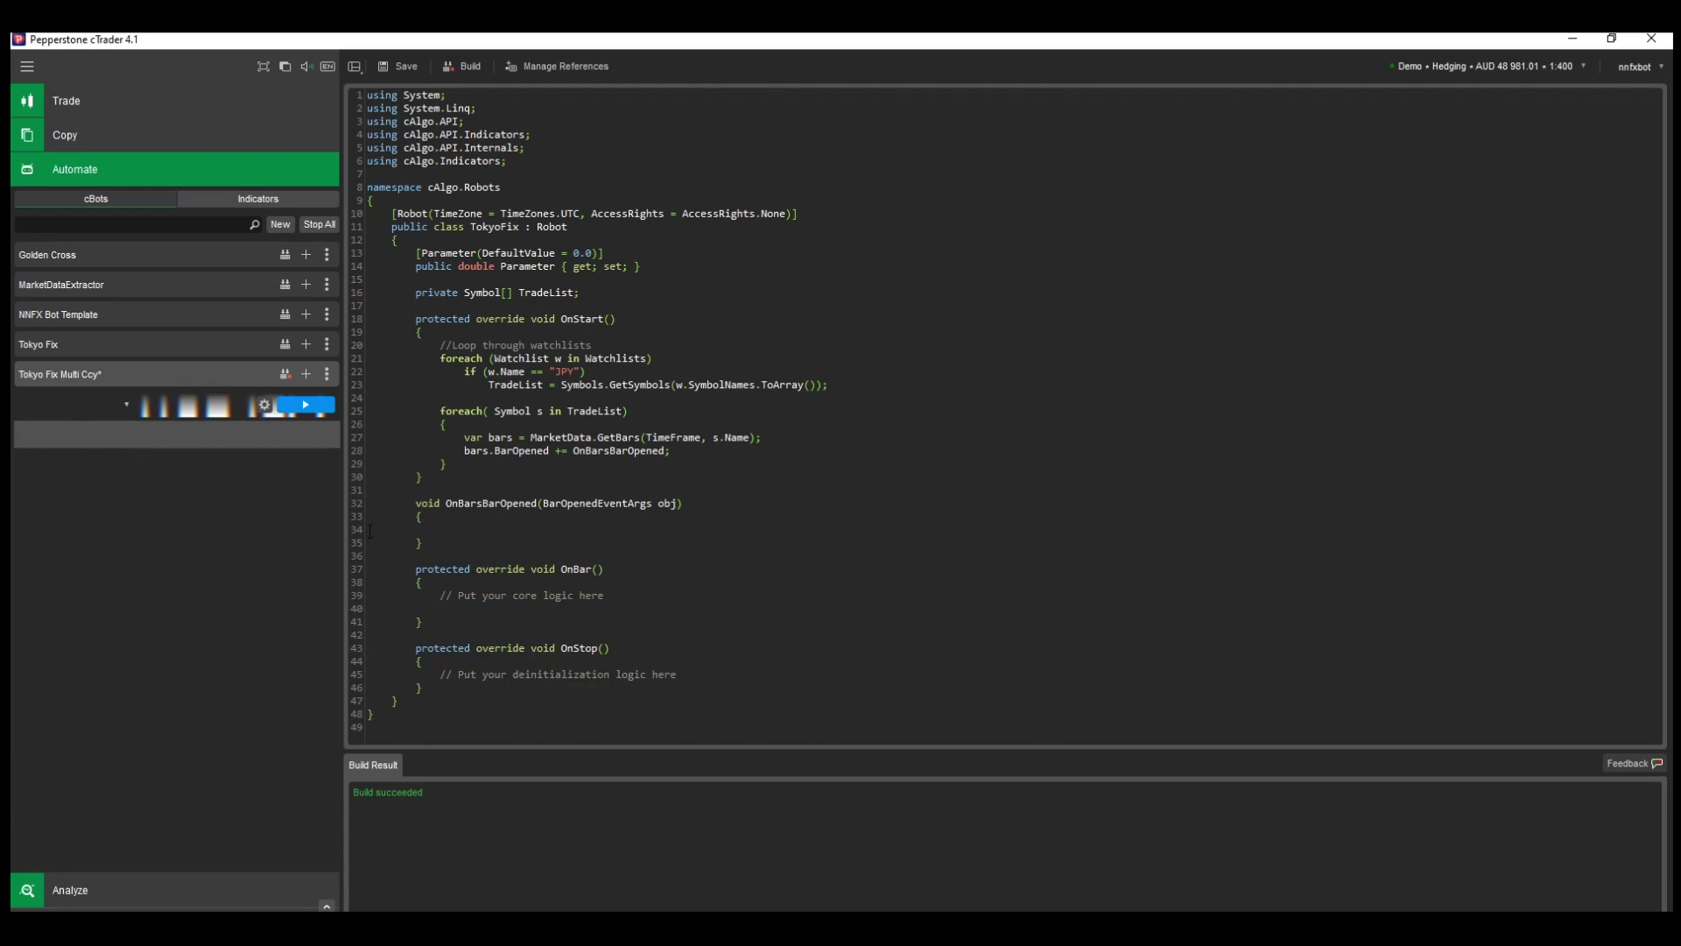
key(ctrl+v)
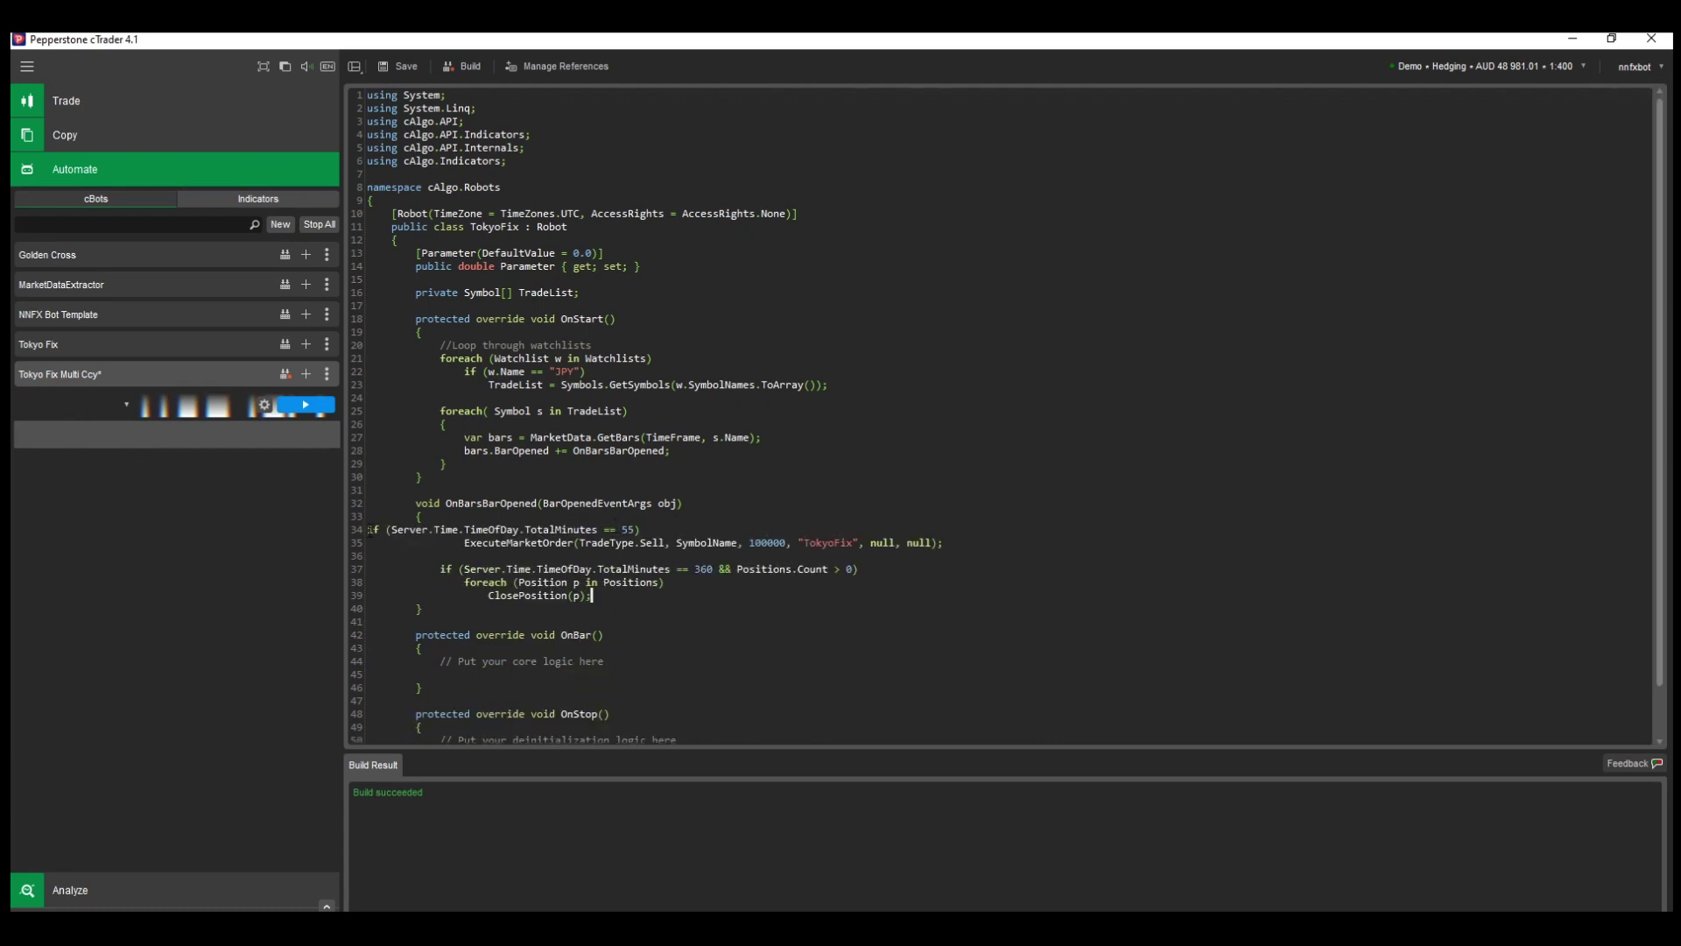
click(368, 529)
key(Tab)
key(Tab)
key(Tab)
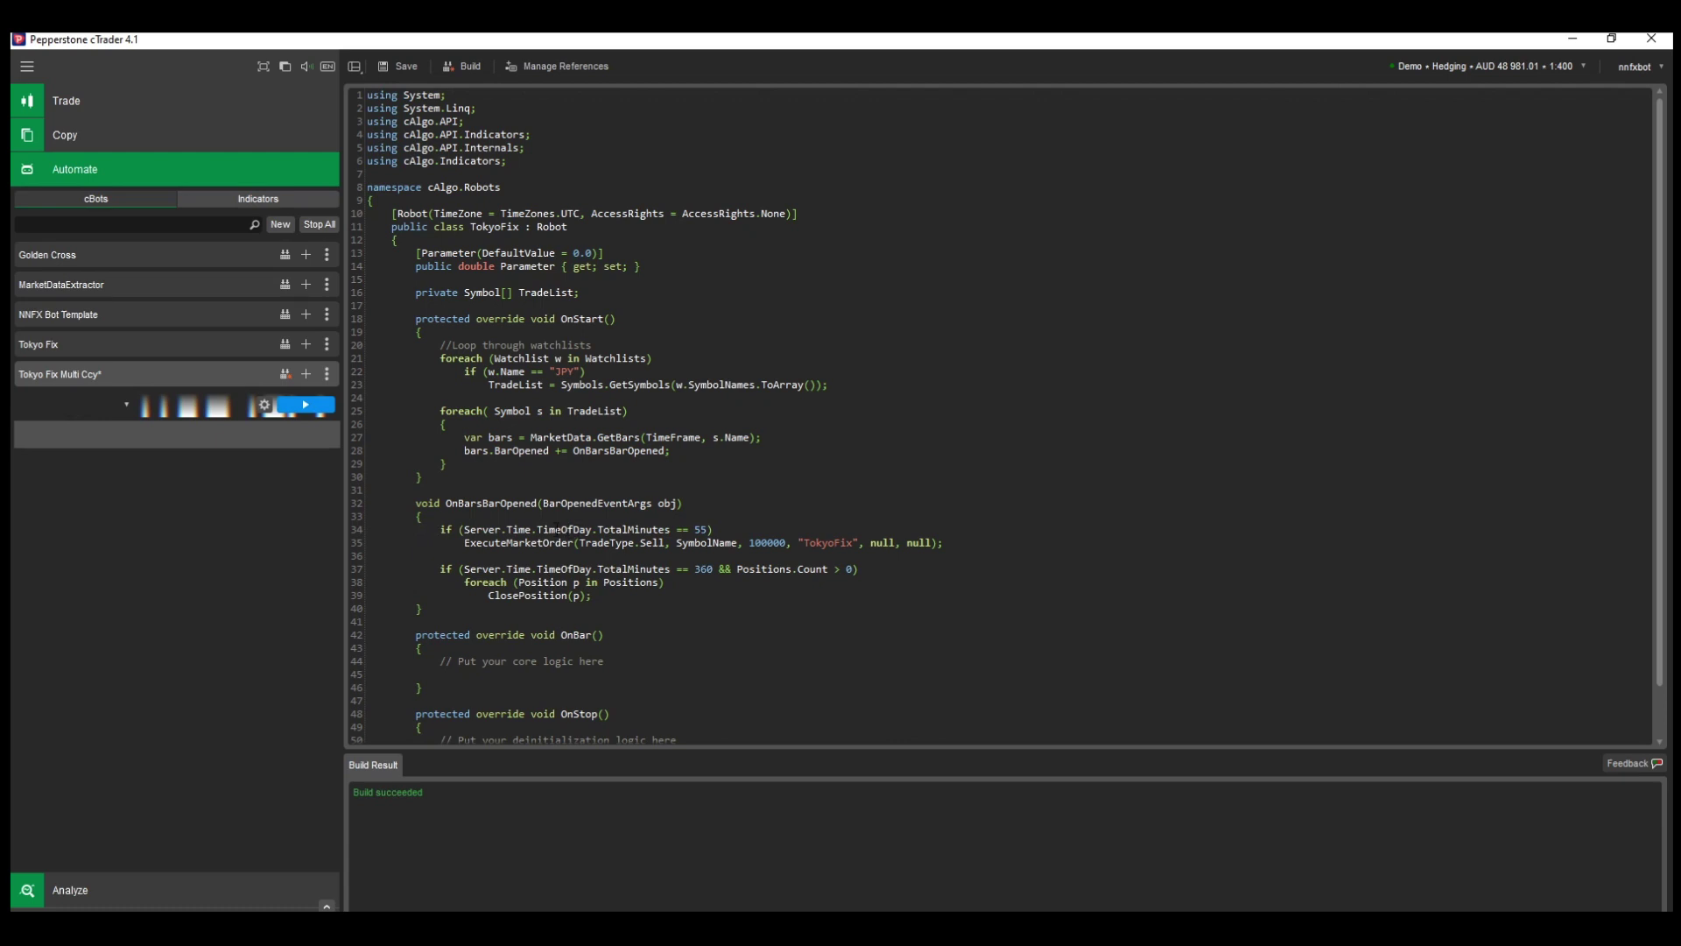
Step: Trade obj.Bars.SymbolName with 50 stop loss and 50 take profit, save, and start a backtest
text(obj)
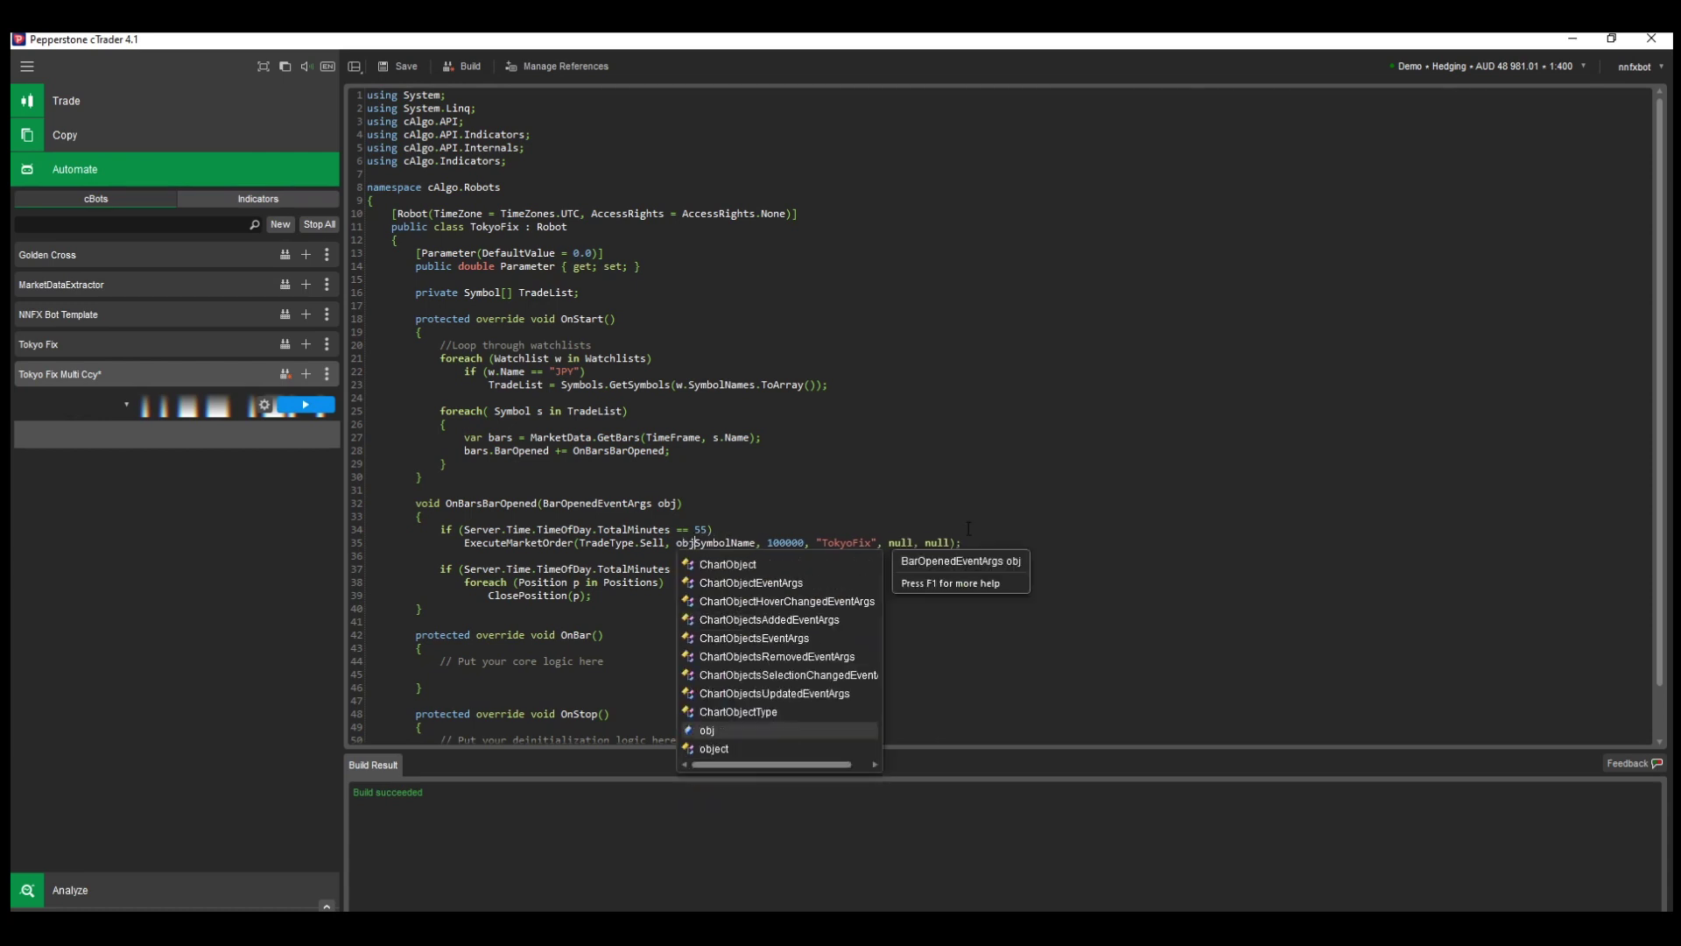
text(.)
key(Return)
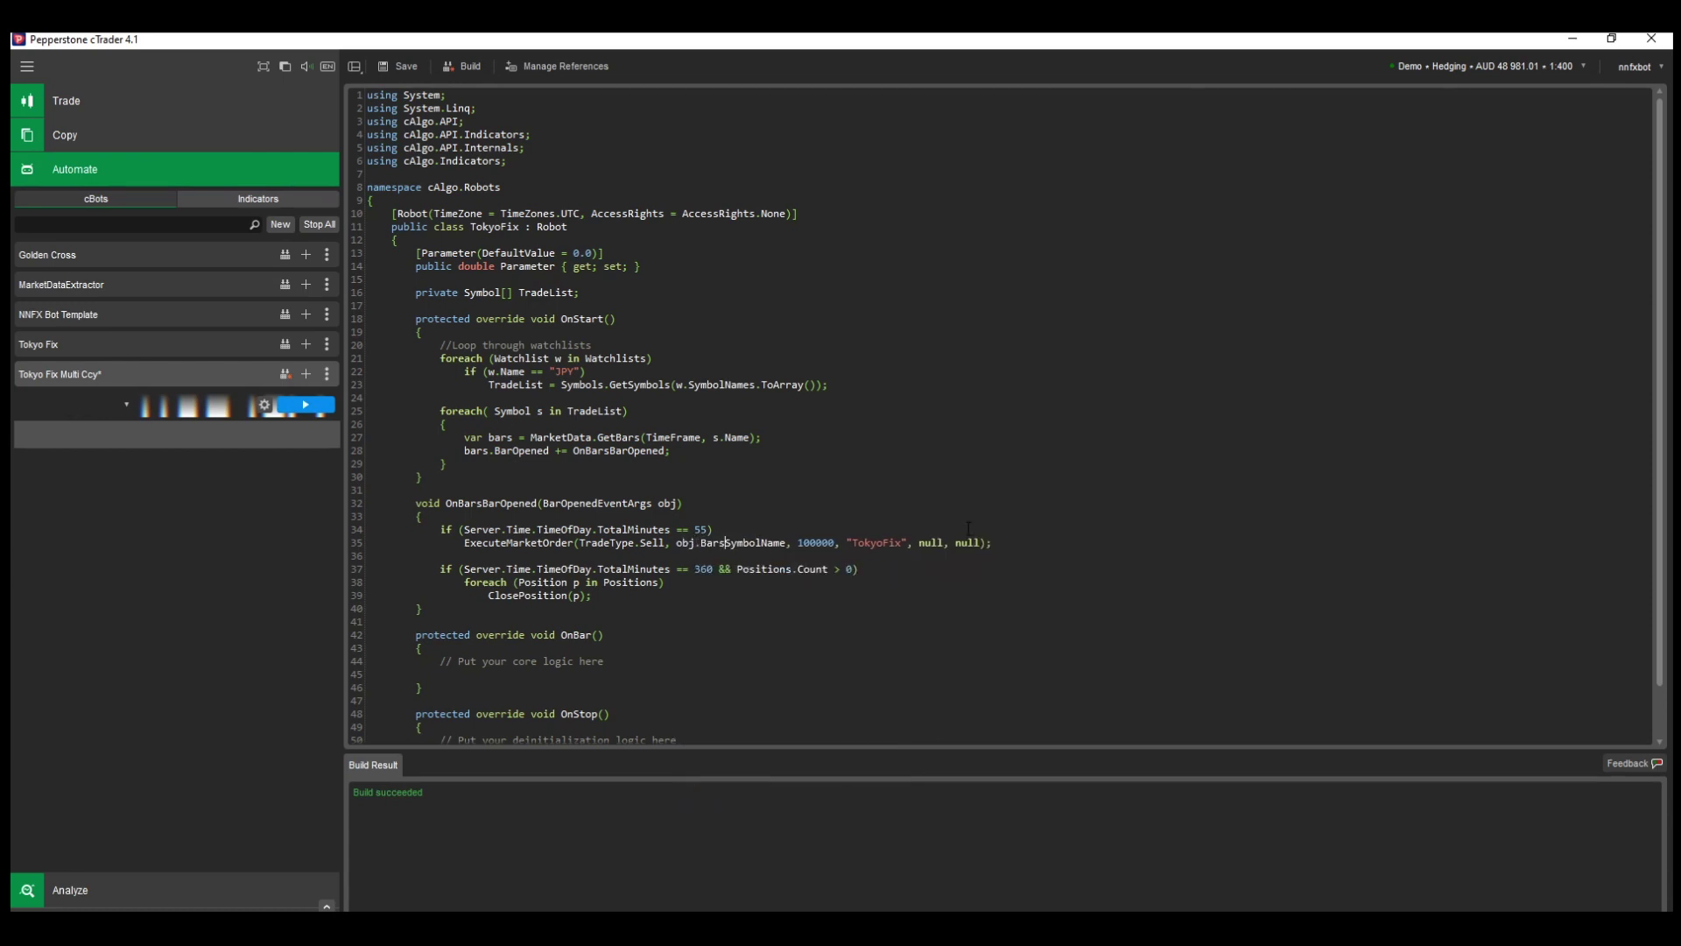
text(.)
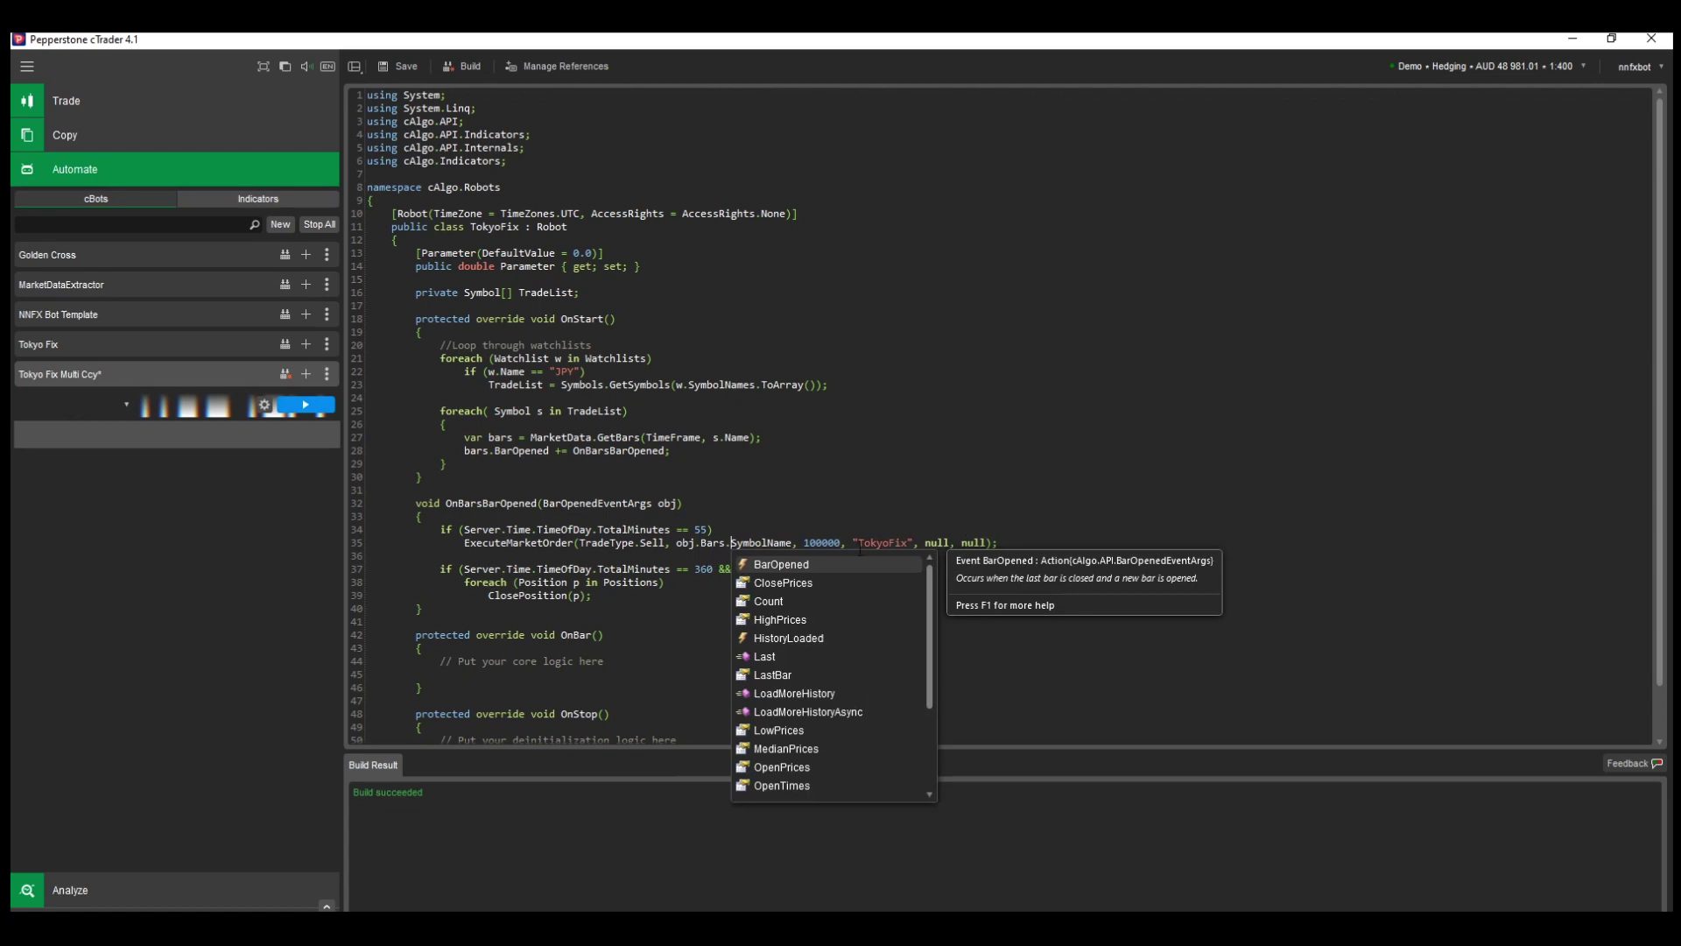
click(847, 545)
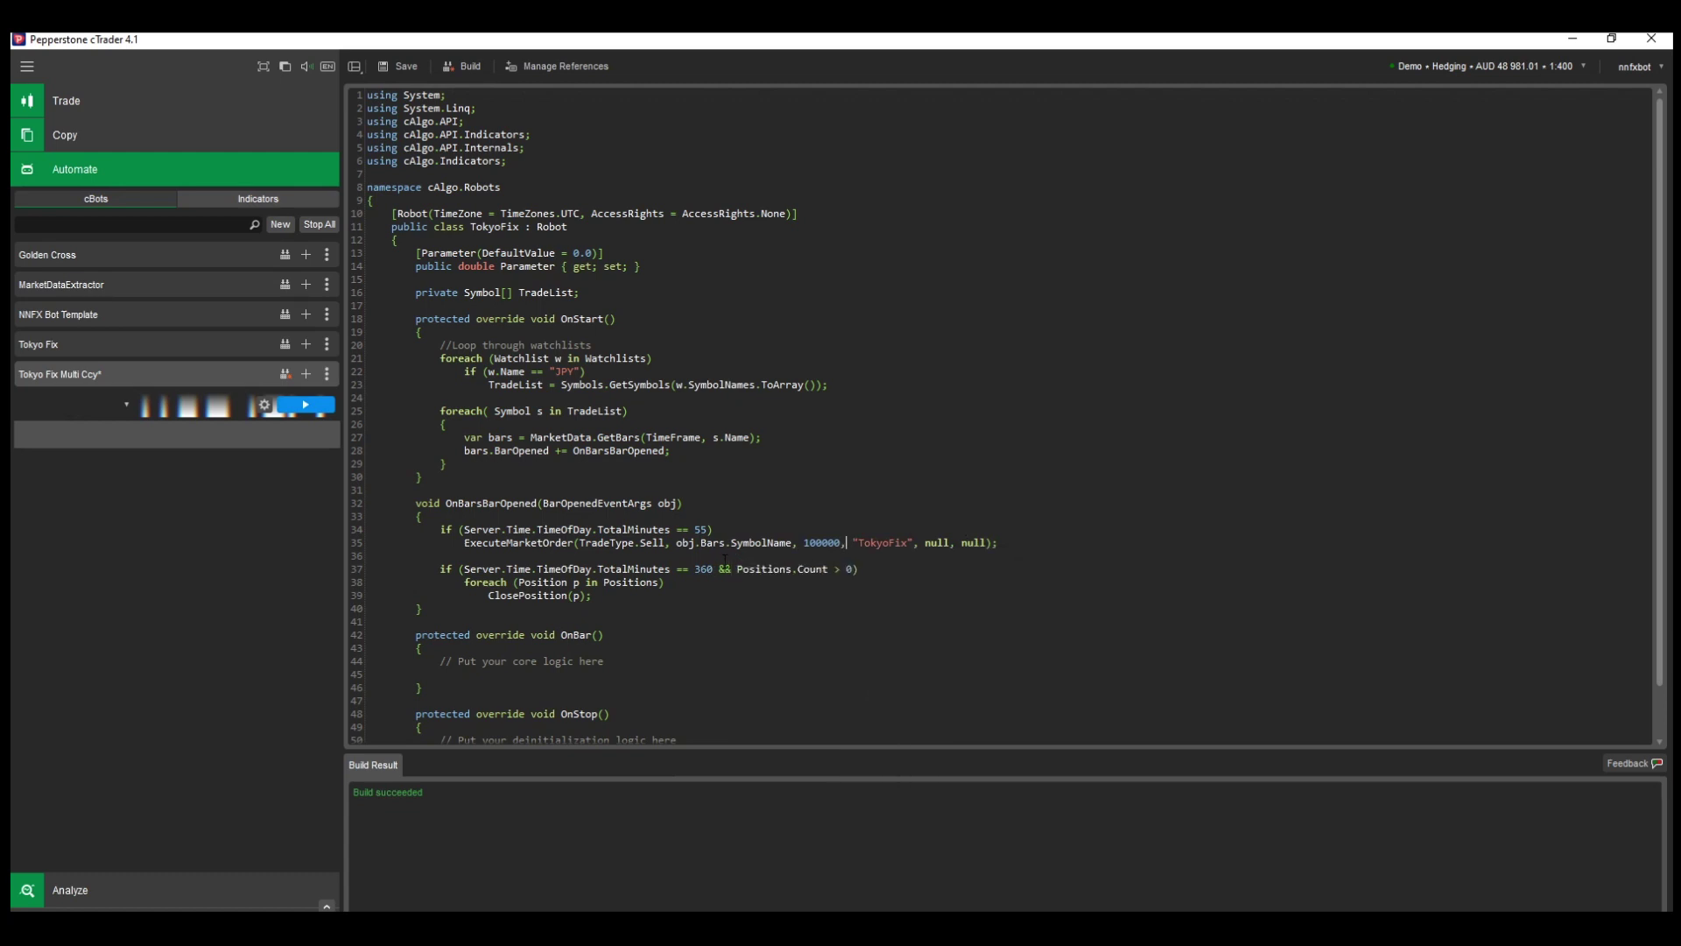
key(ctrl+s)
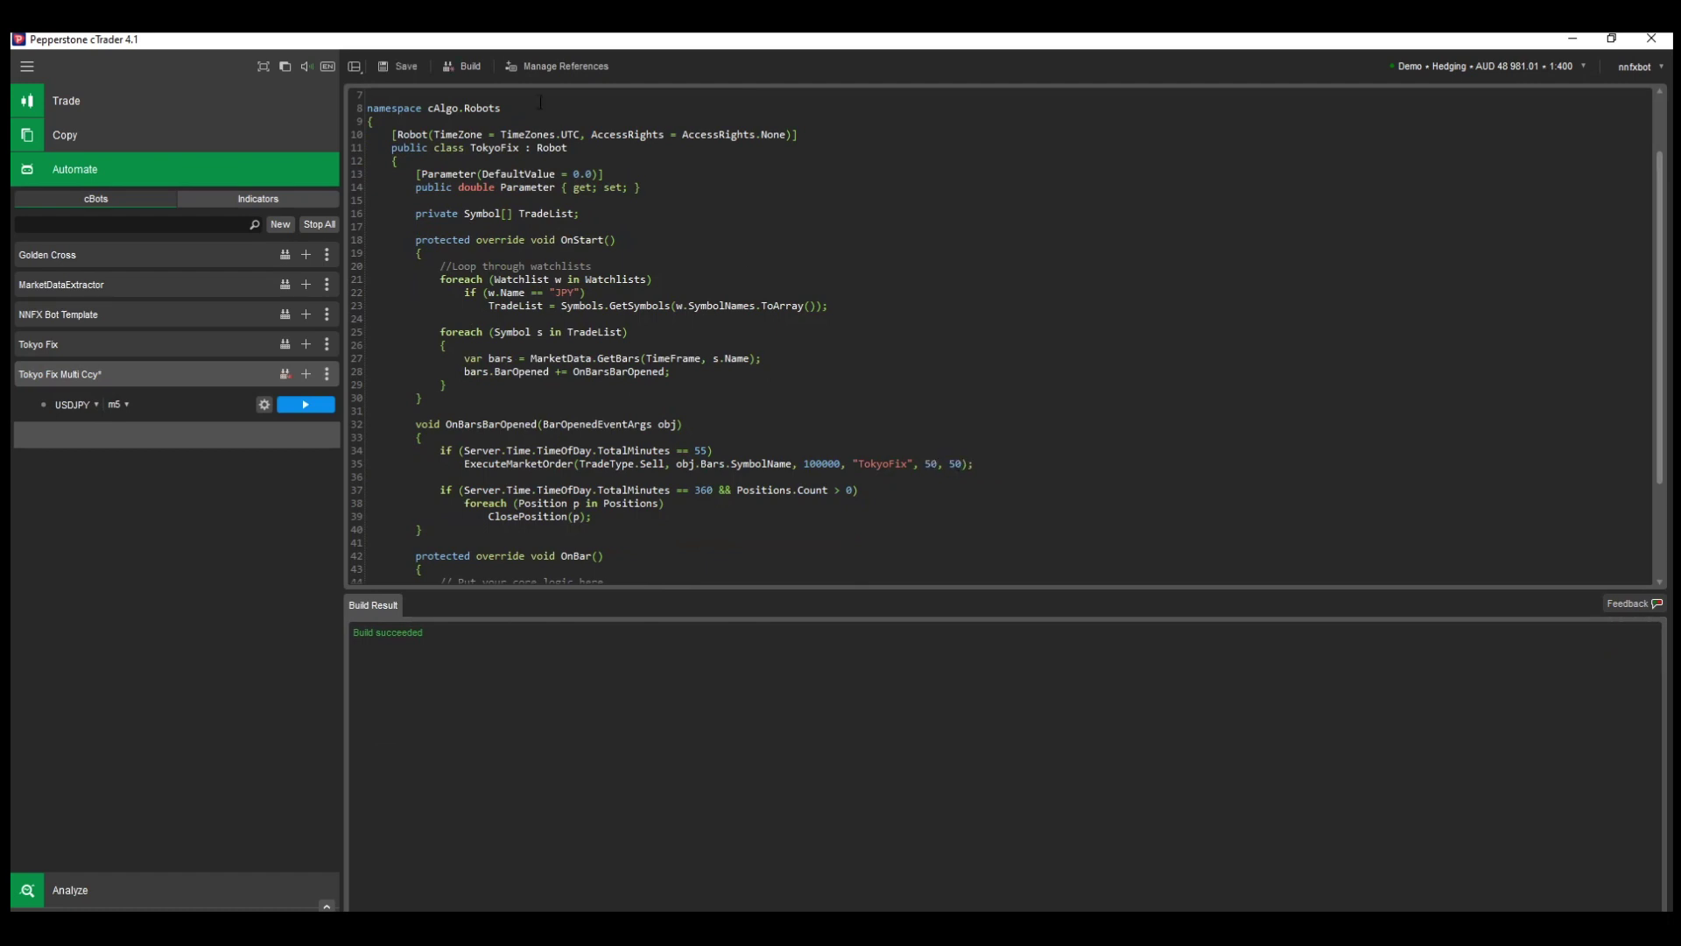
click(181, 399)
Step: Backtest the updated Tokyo Fix Multi Ccy bot and export its History trades to Excel
click(1589, 118)
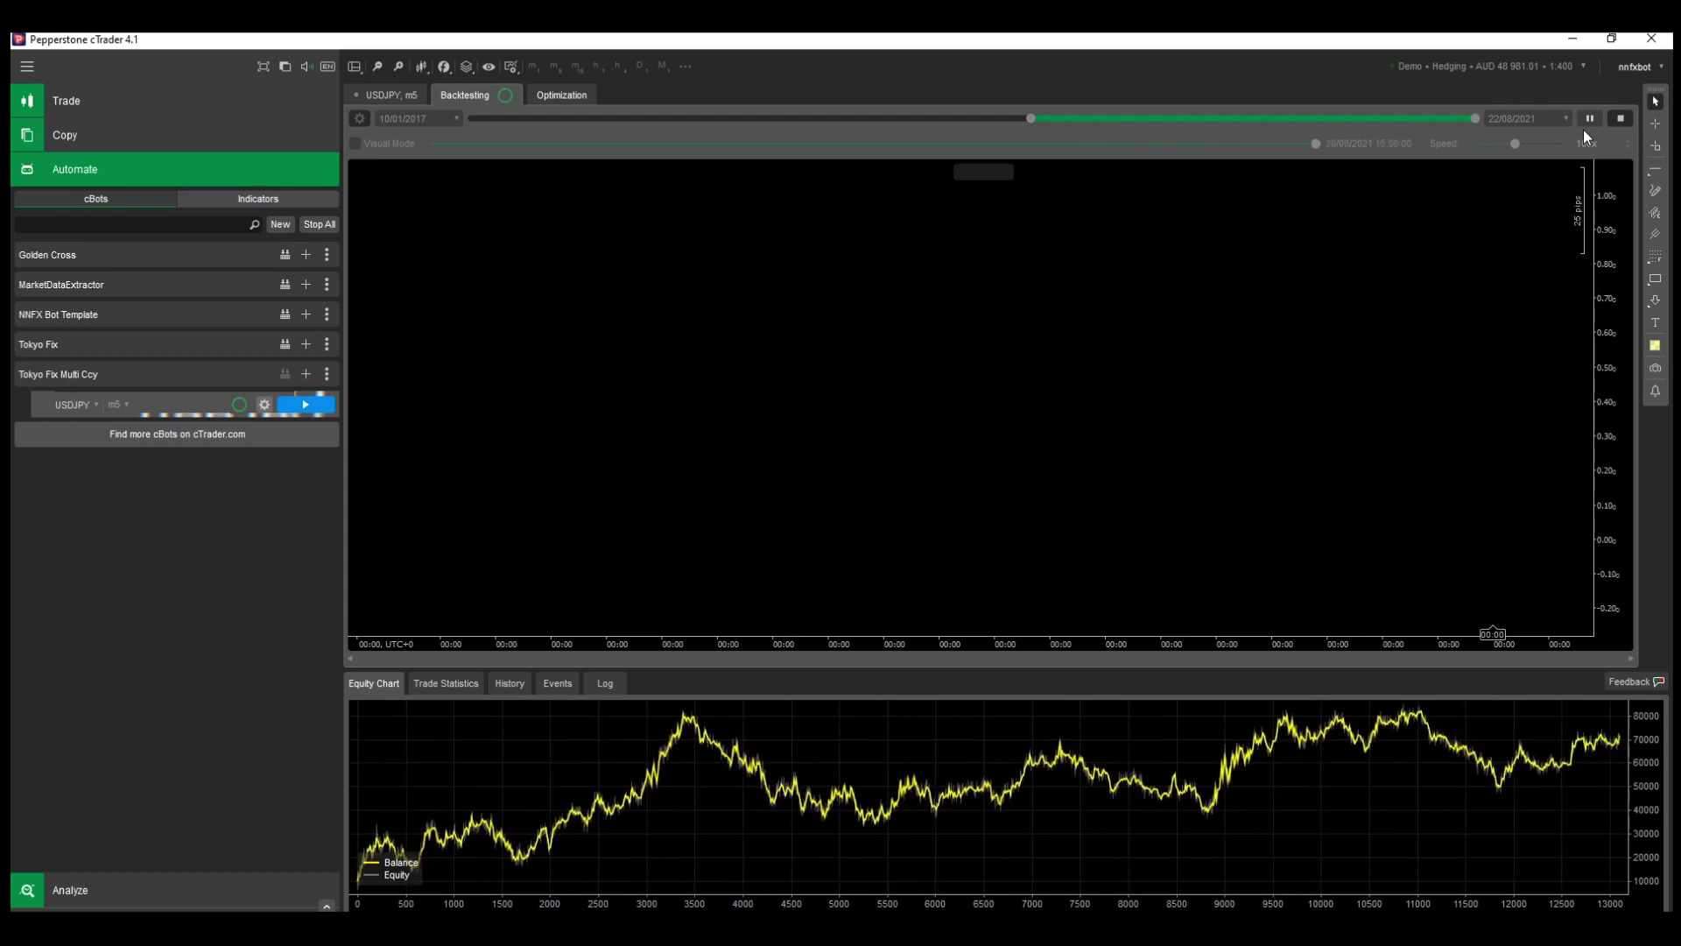
click(507, 684)
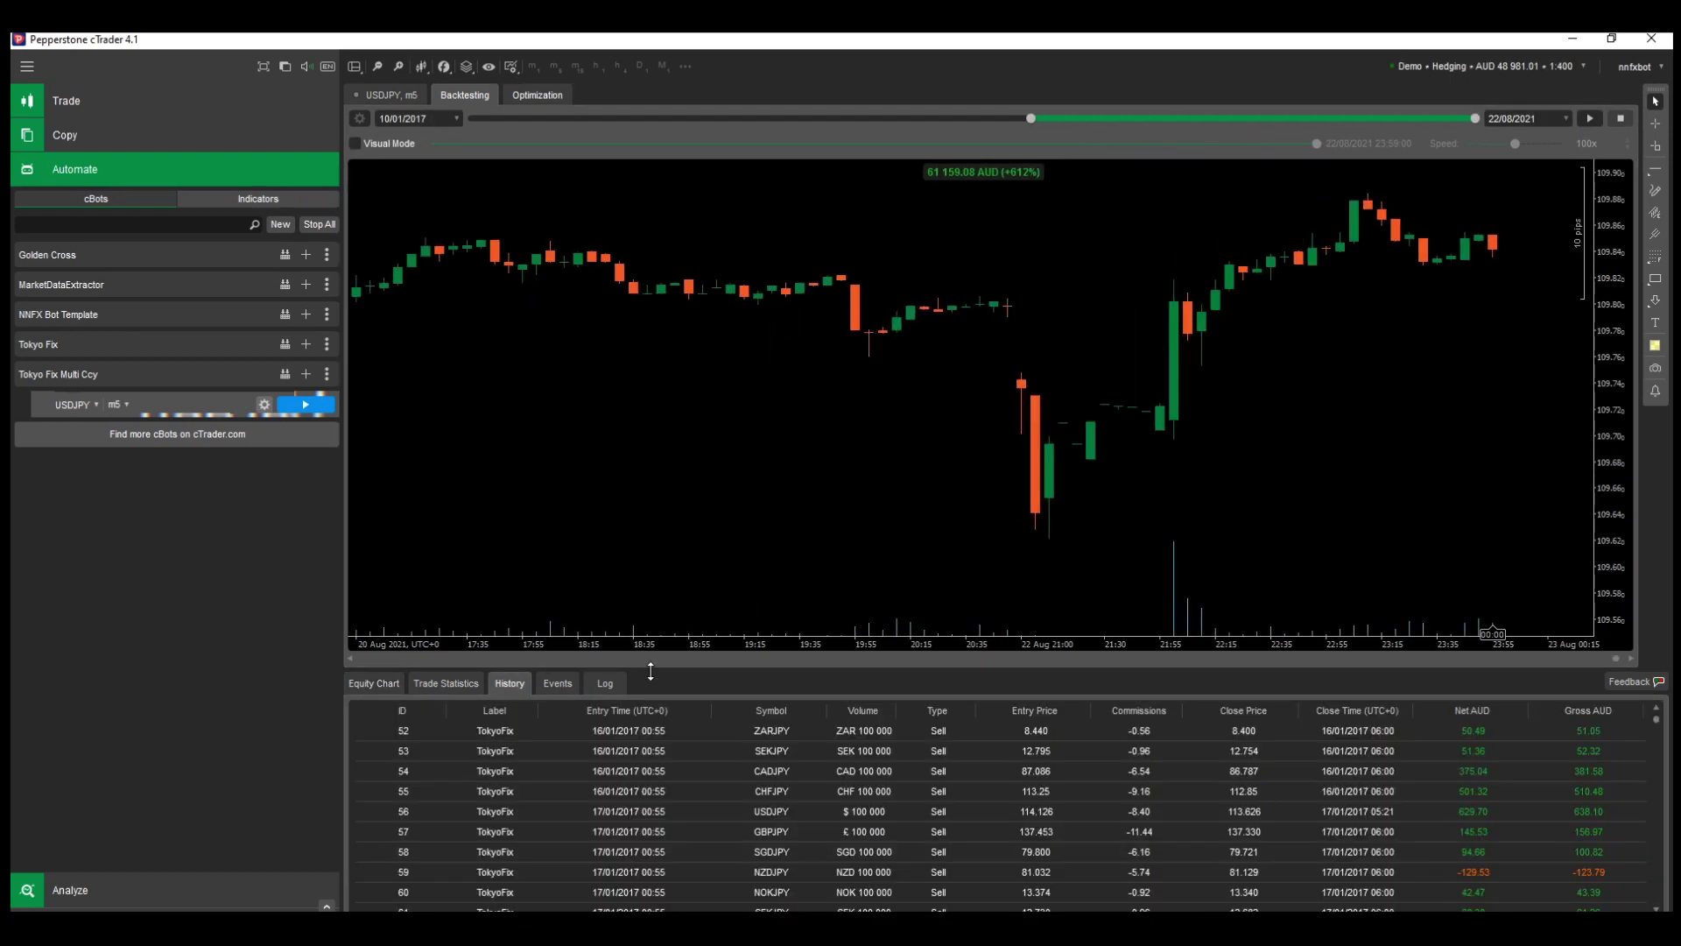
drag(797, 672, 797, 581)
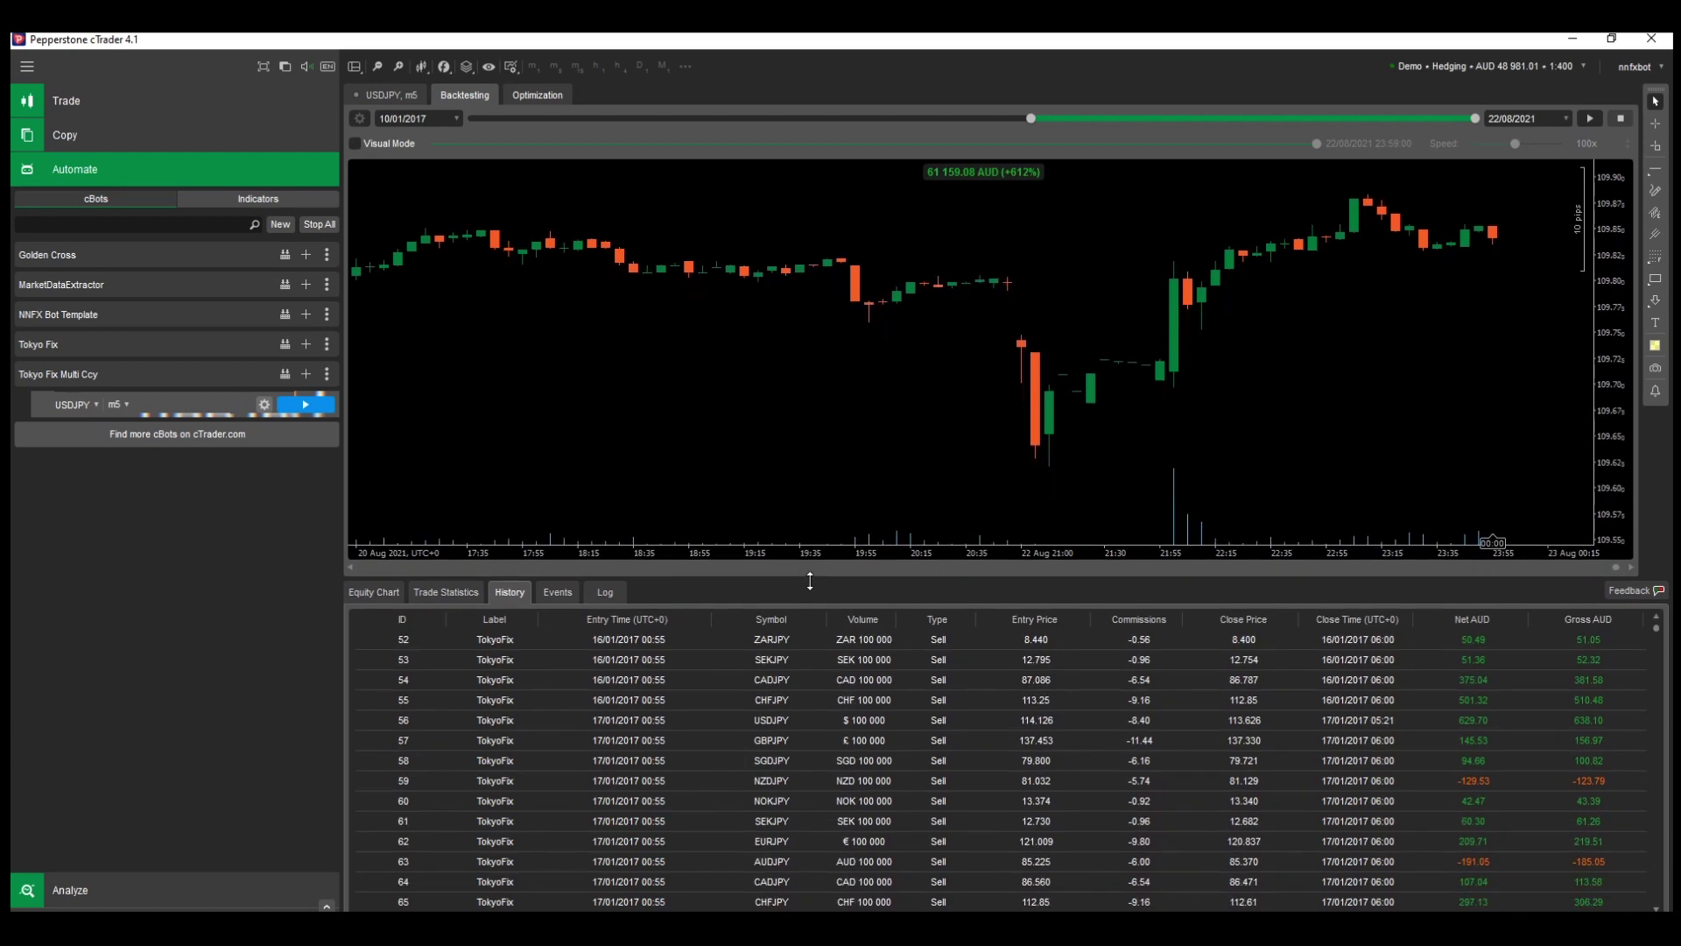
right_click(885, 687)
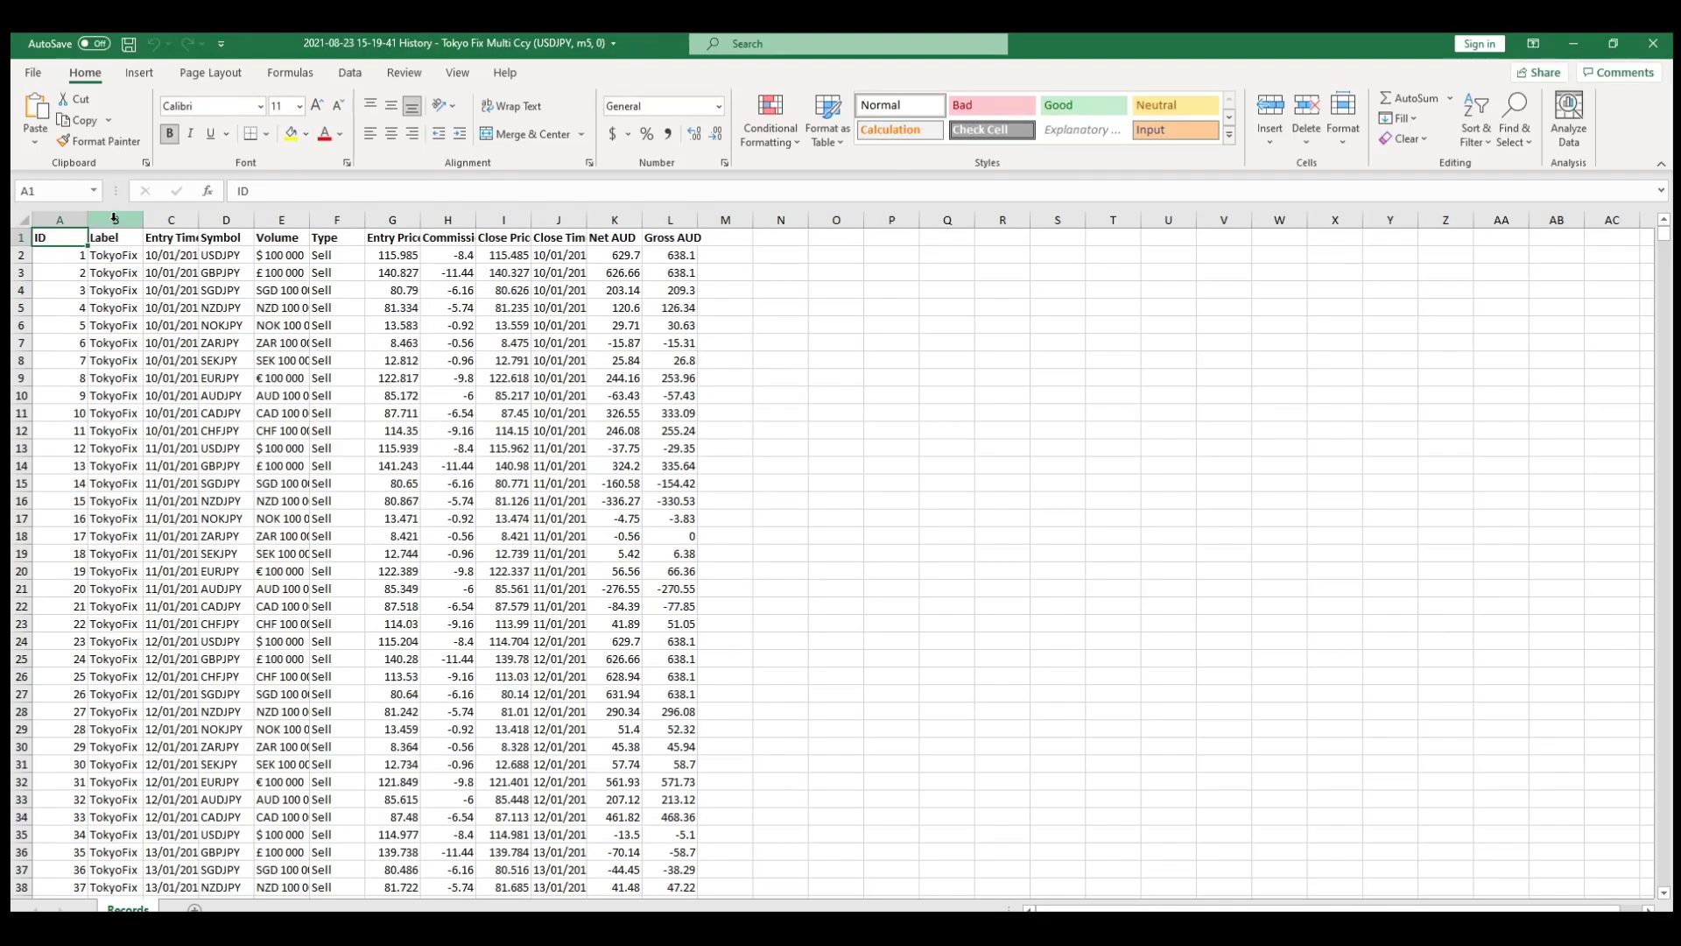
Step: Insert a recommended PivotTable from the trade data columns B:L
drag(114, 218, 649, 226)
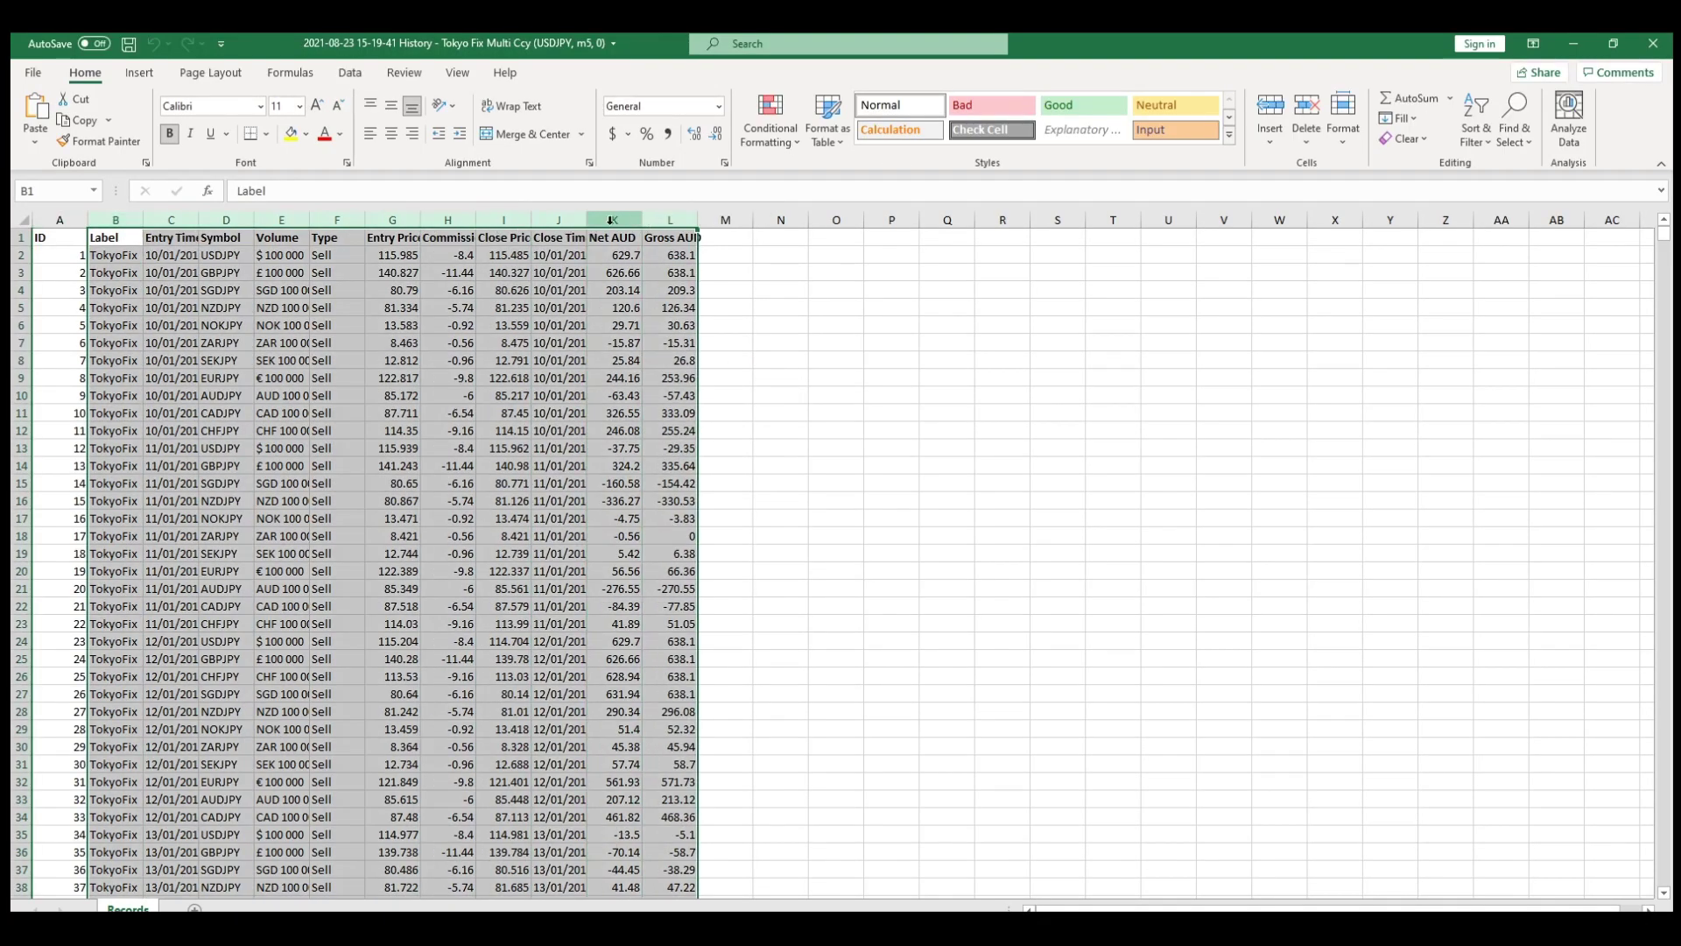
click(138, 75)
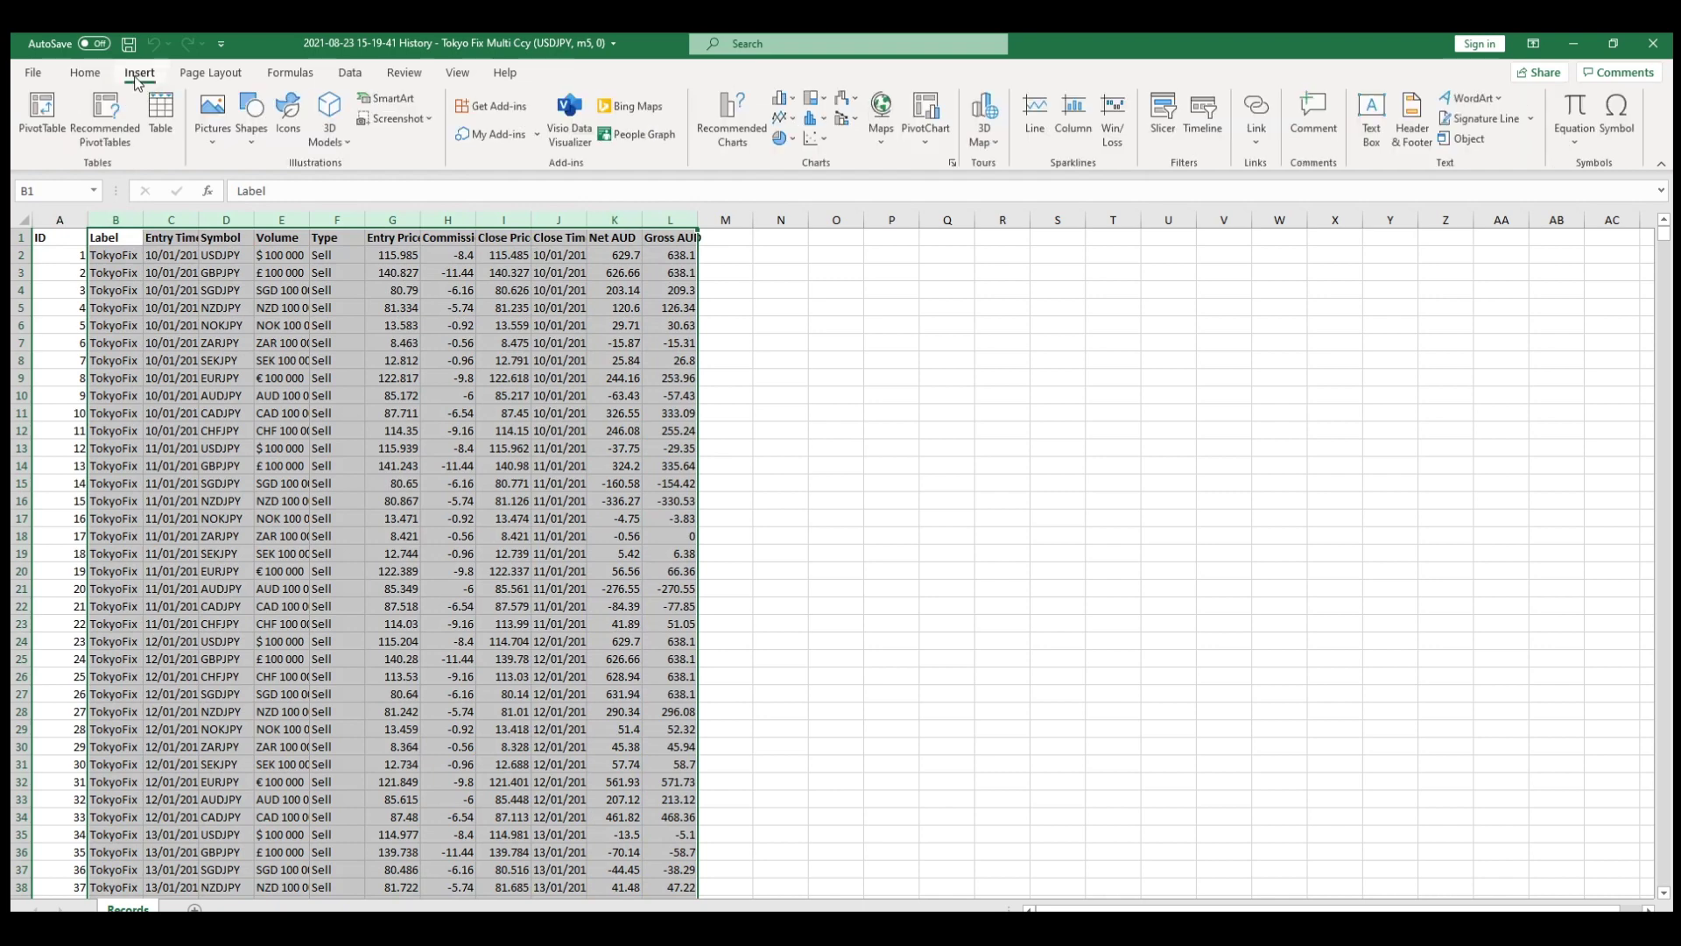
click(120, 121)
double_click(681, 348)
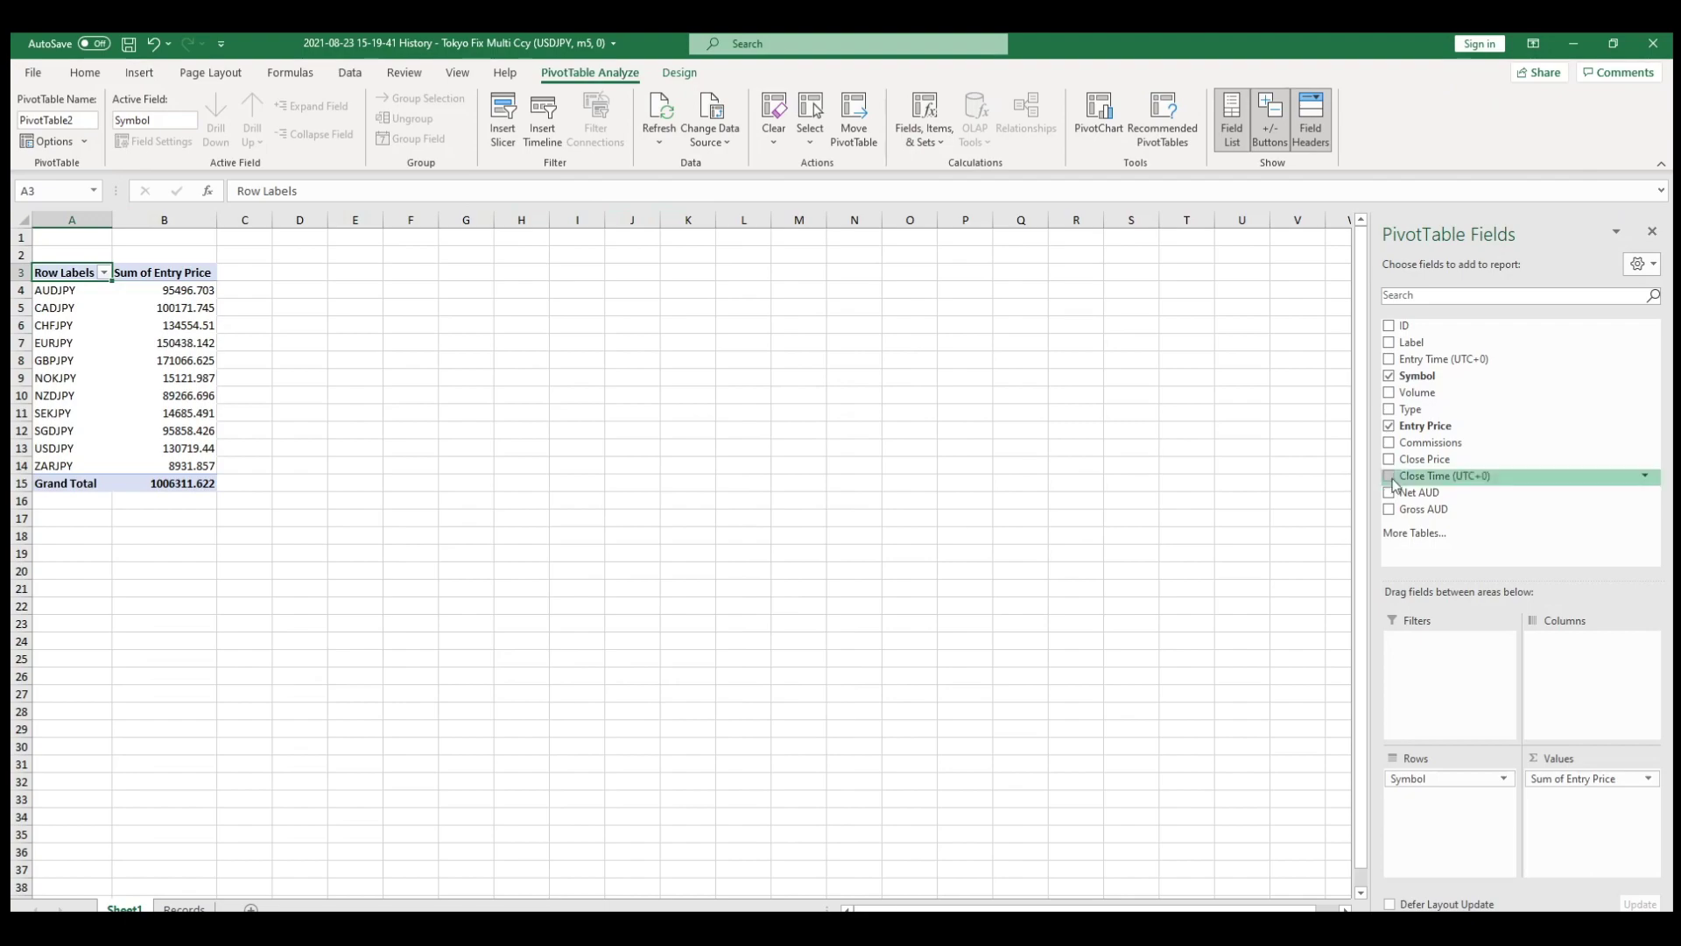
Step: Replace Entry Price with Net AUD and sort the pairs largest to smallest
click(1390, 429)
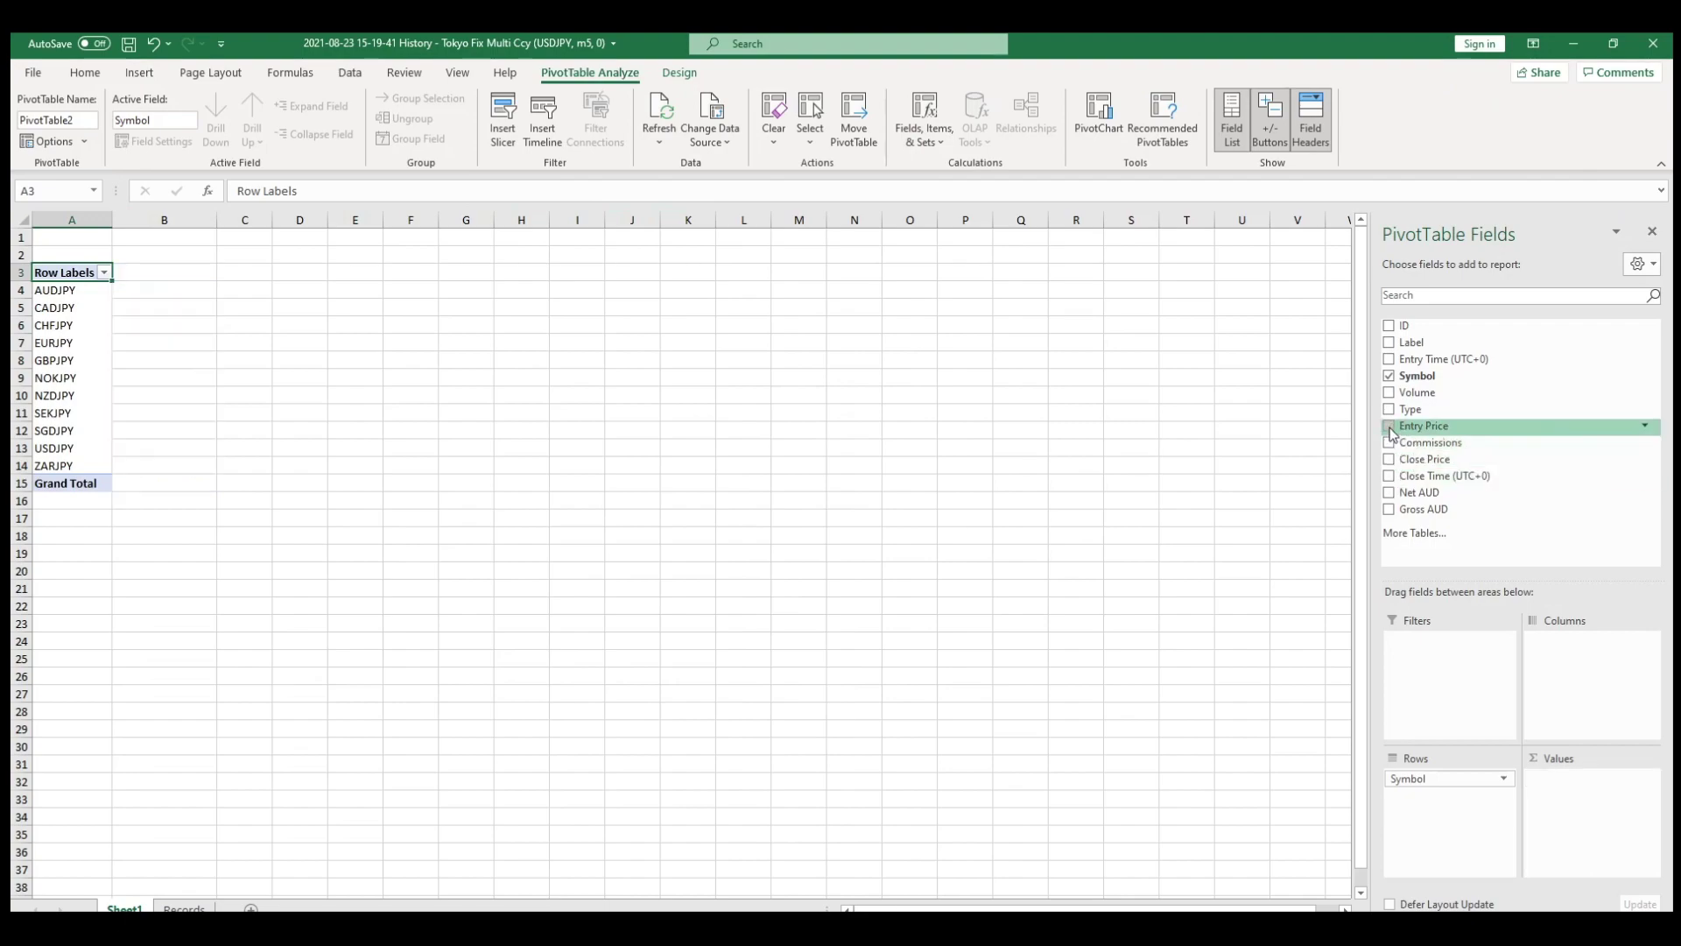
click(1391, 493)
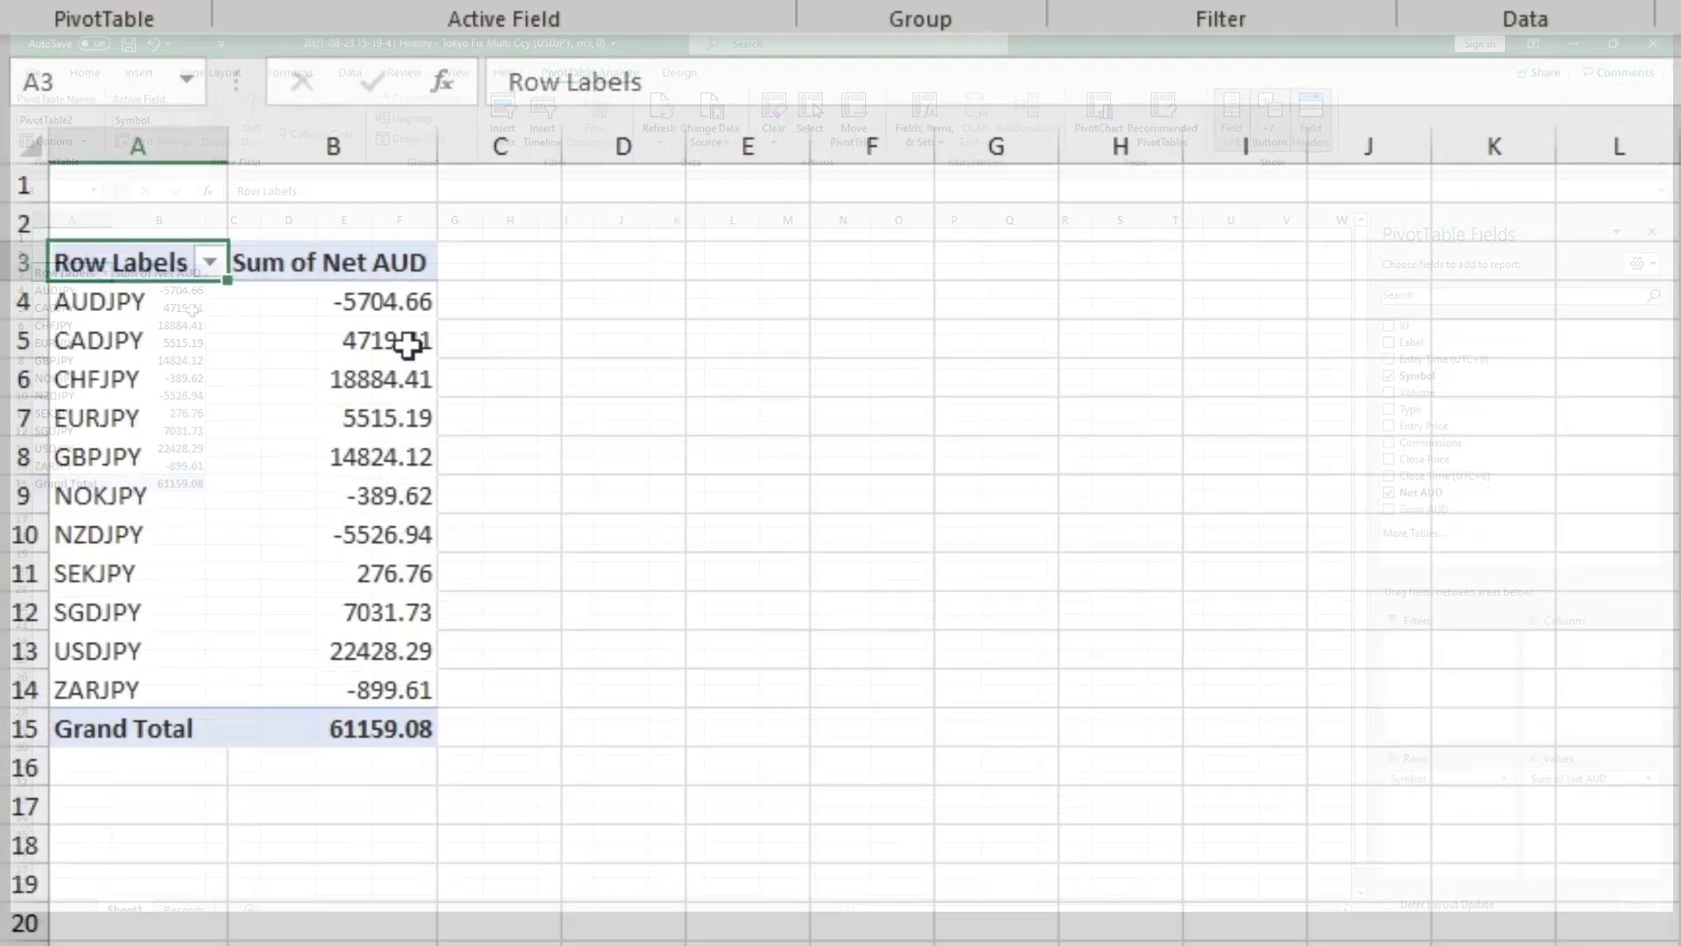
click(188, 297)
right_click(417, 322)
mouse_move(518, 594)
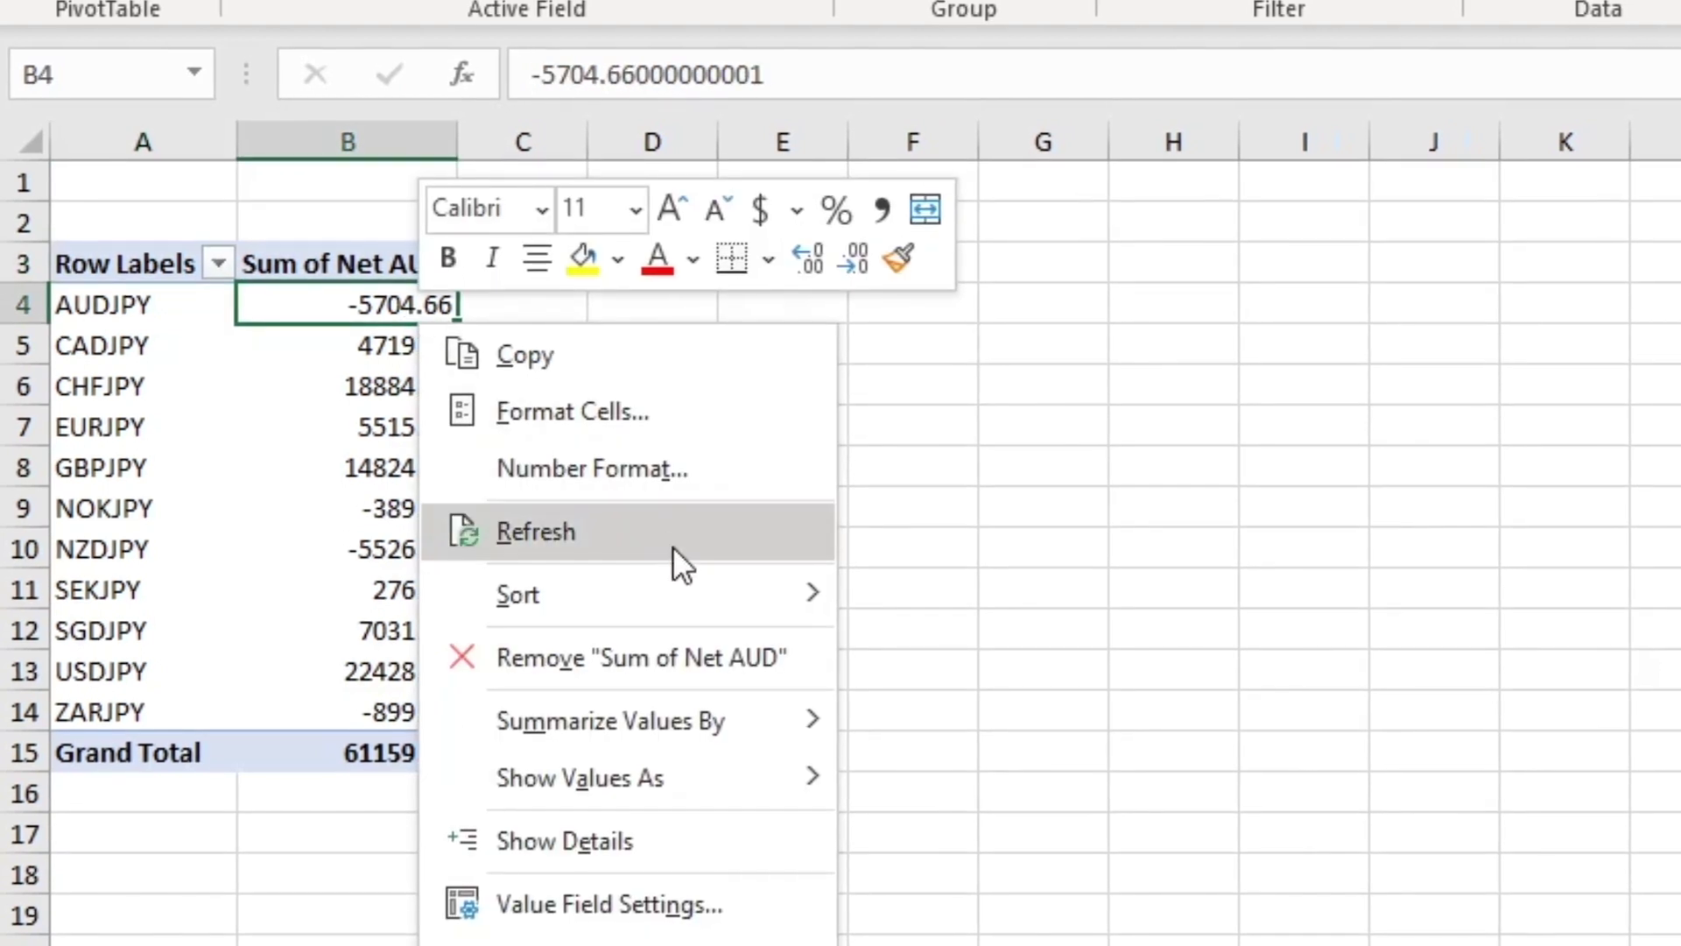
click(983, 648)
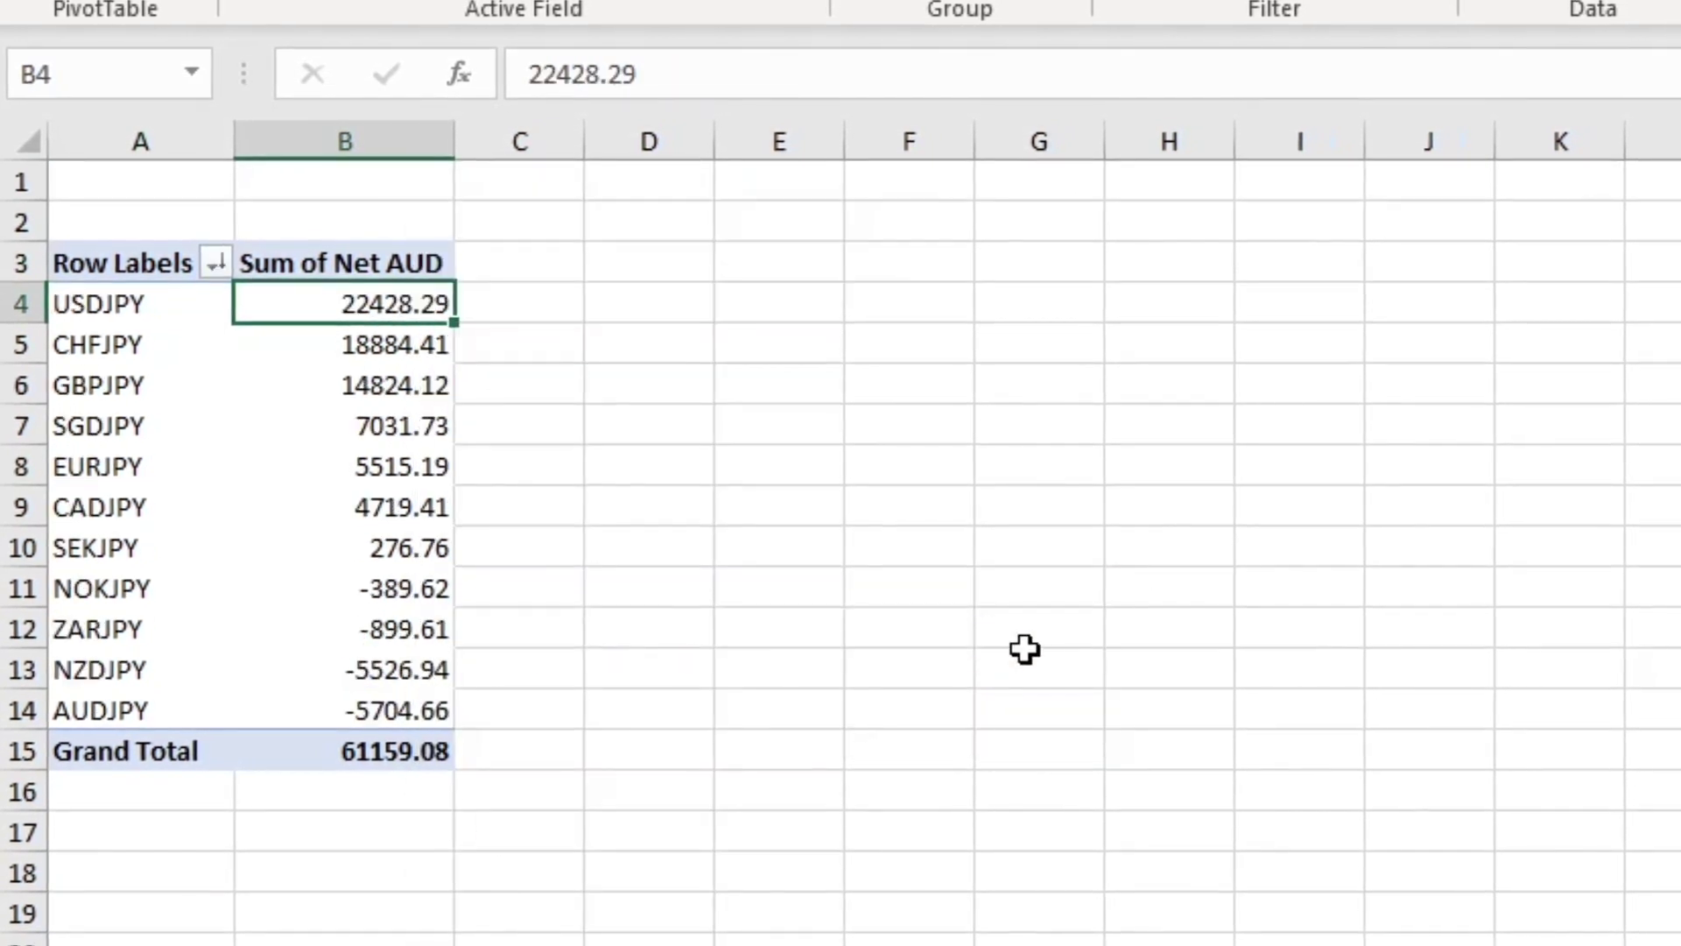
click(774, 455)
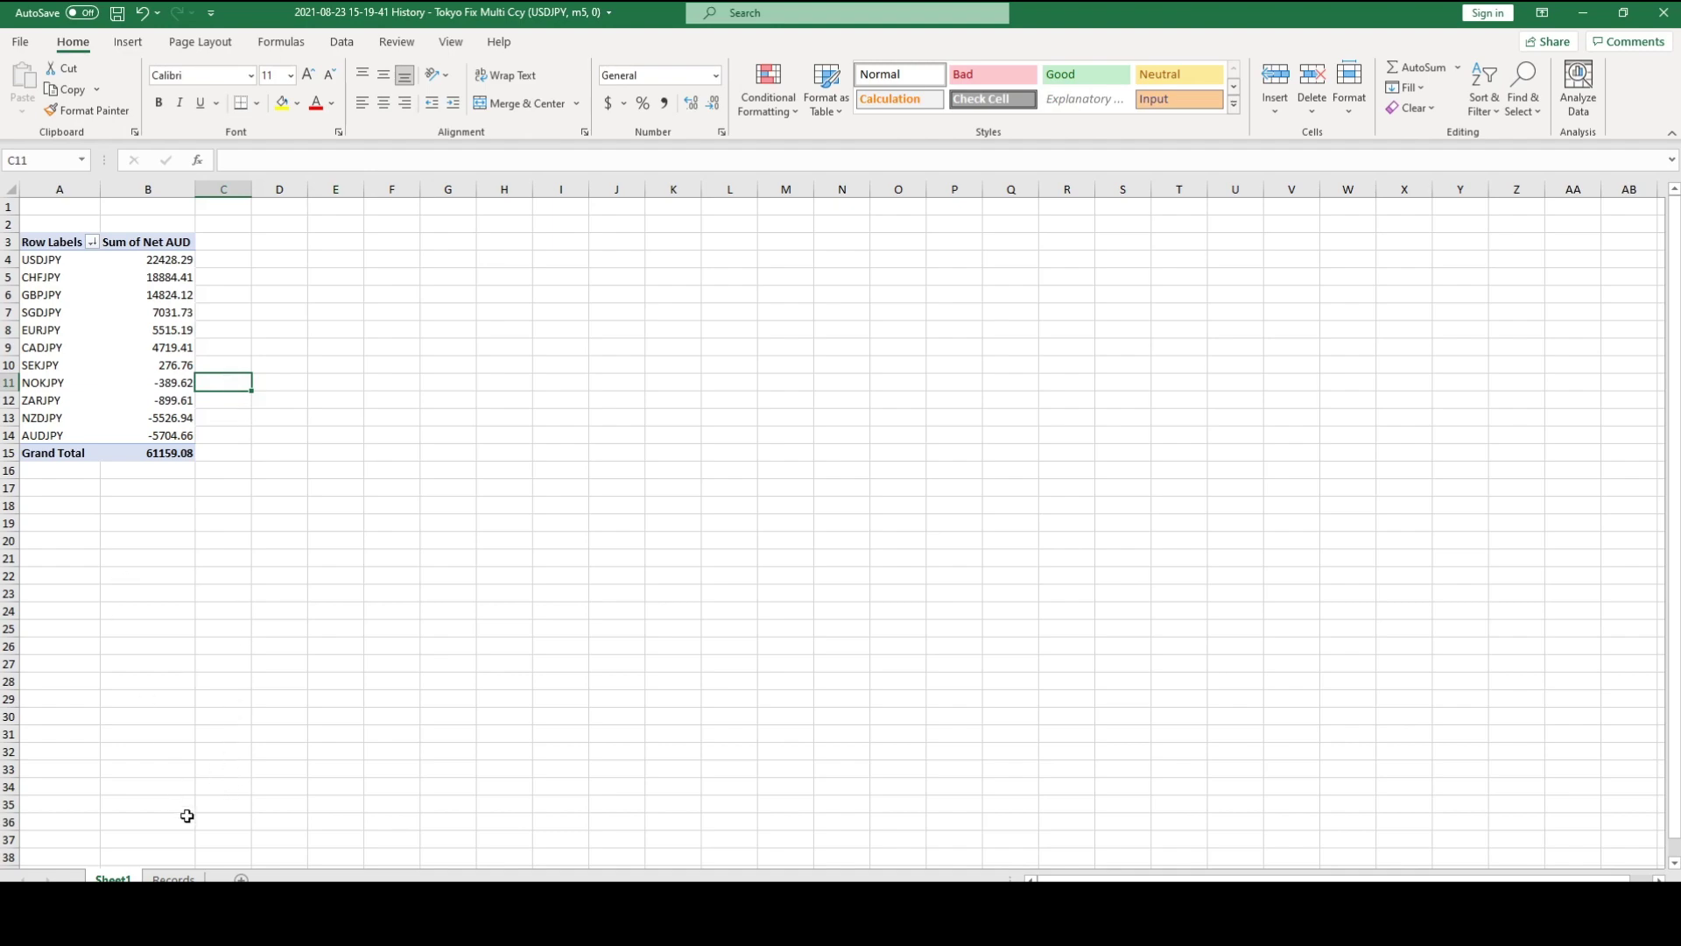
click(174, 878)
Step: Add a 'Day of Week' column in M filled down with =WEEKDAY(J2), then select B:M
click(729, 213)
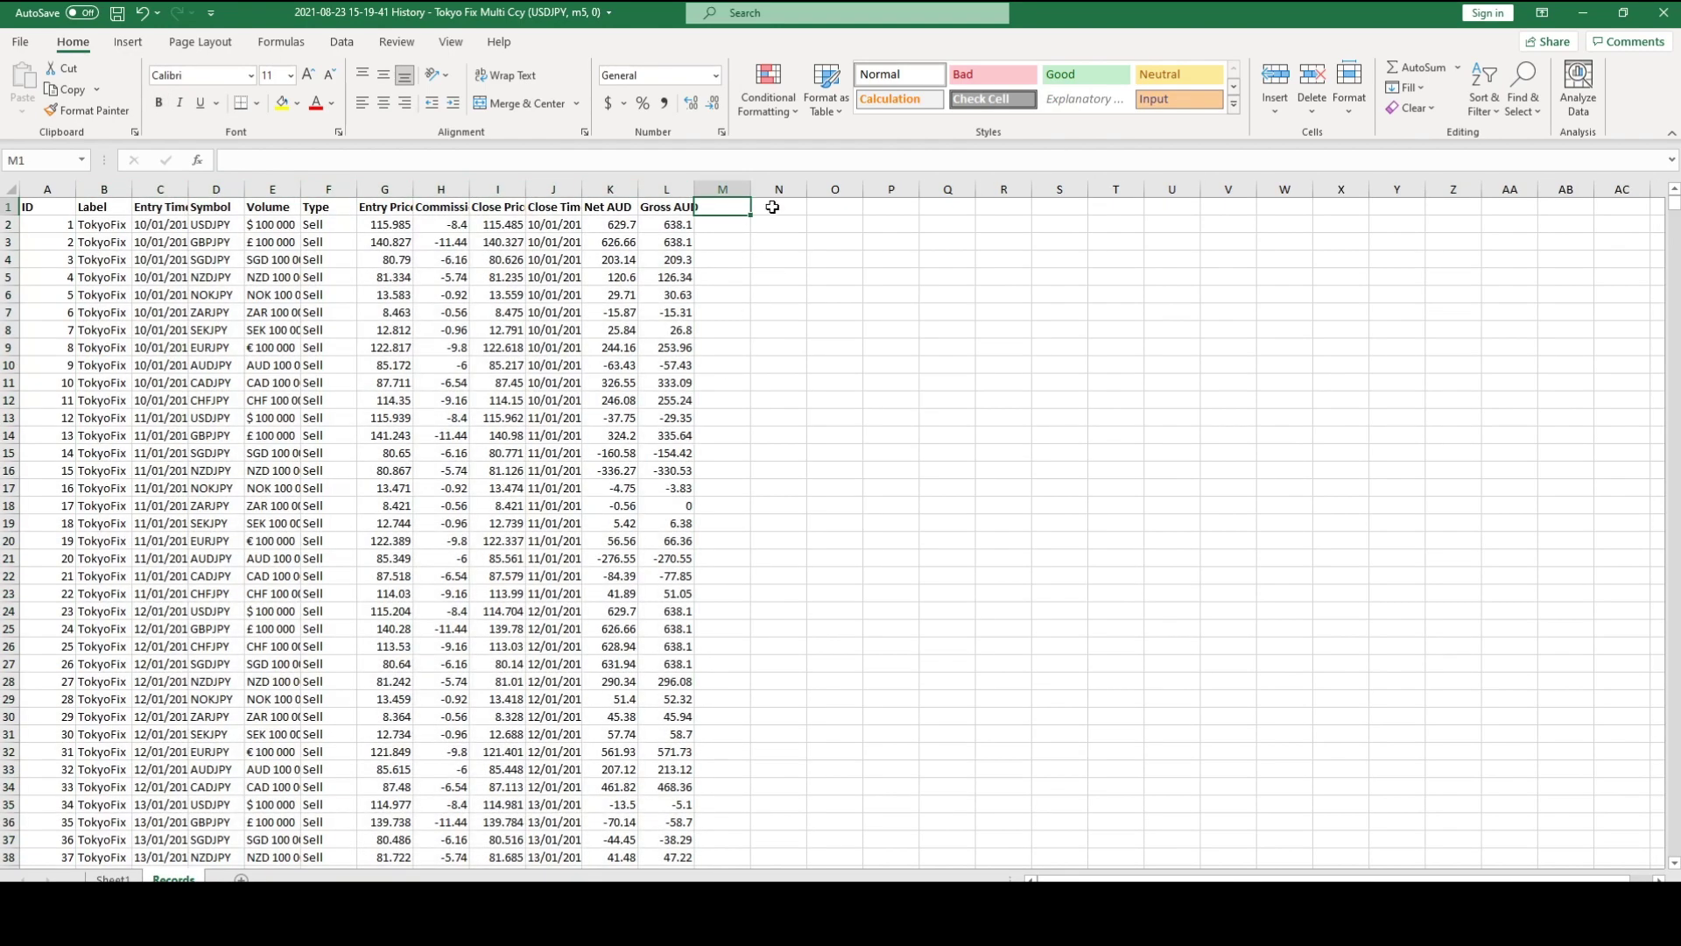
text(Day of Week)
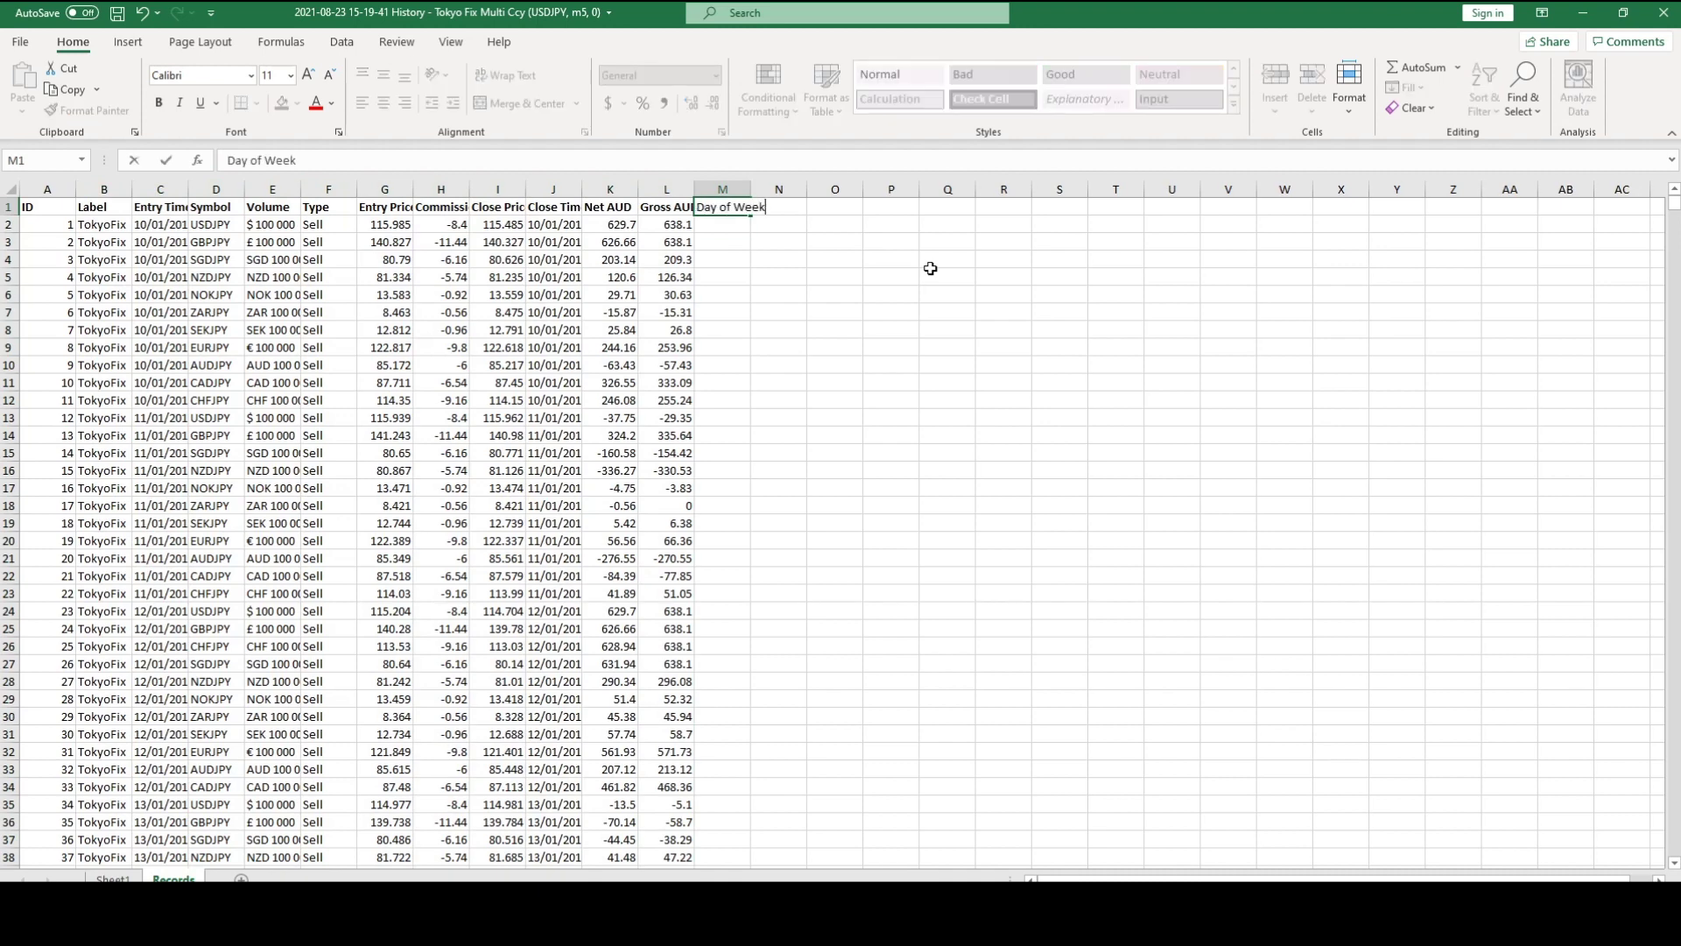
key(Return)
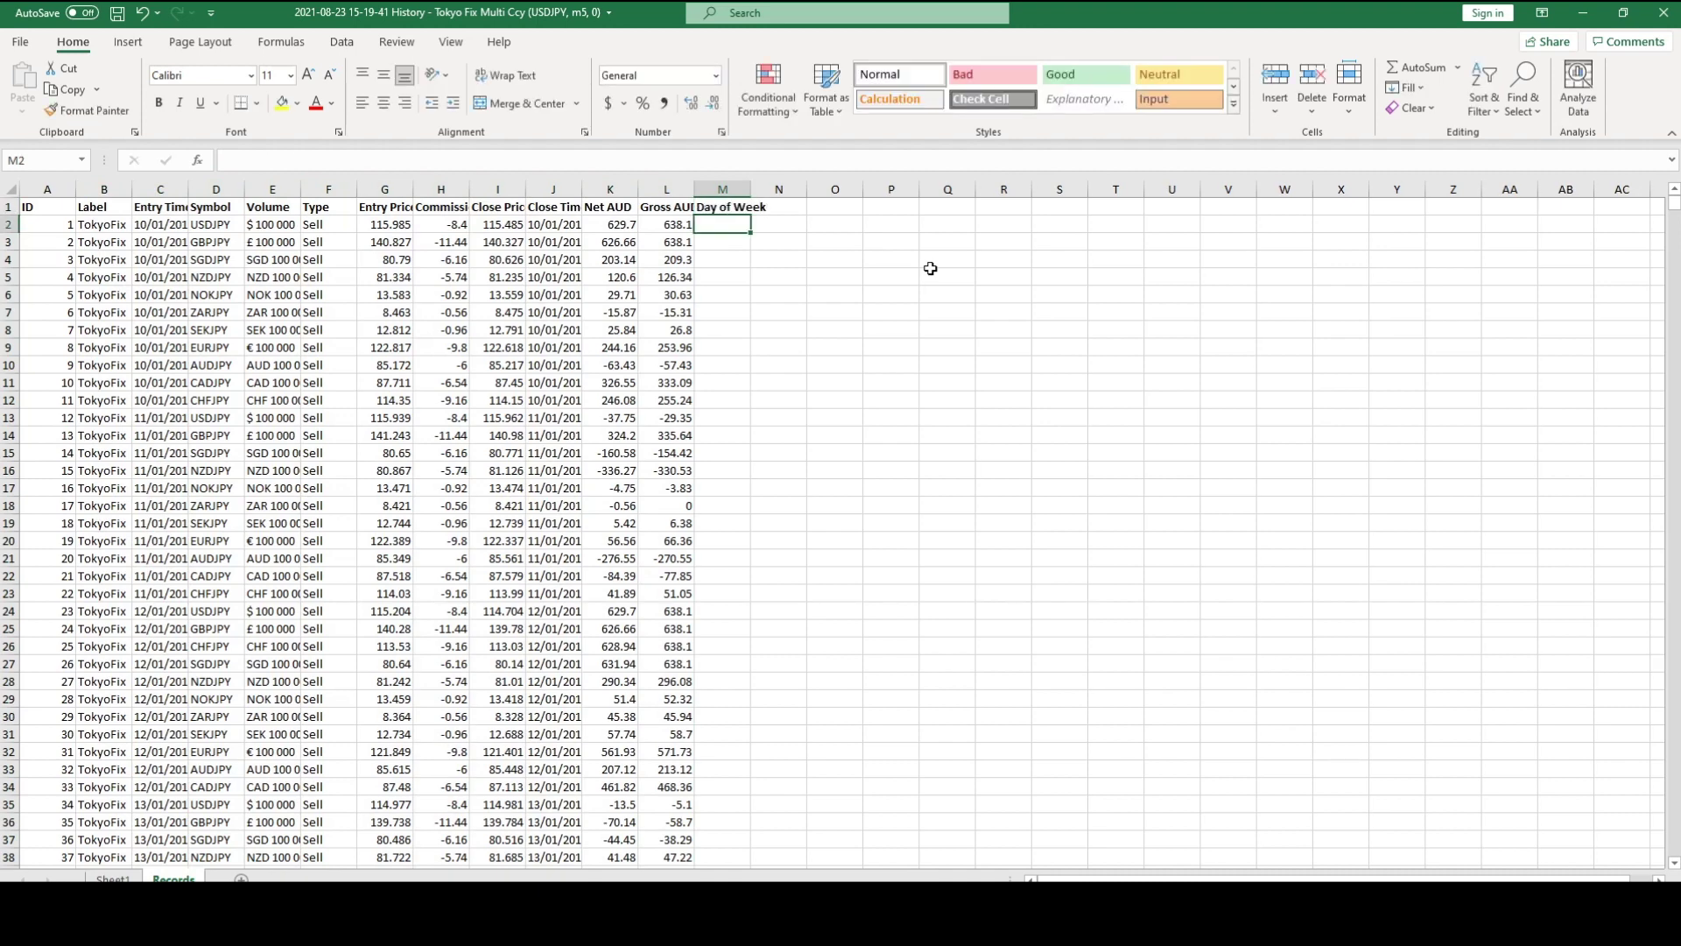
text(=week)
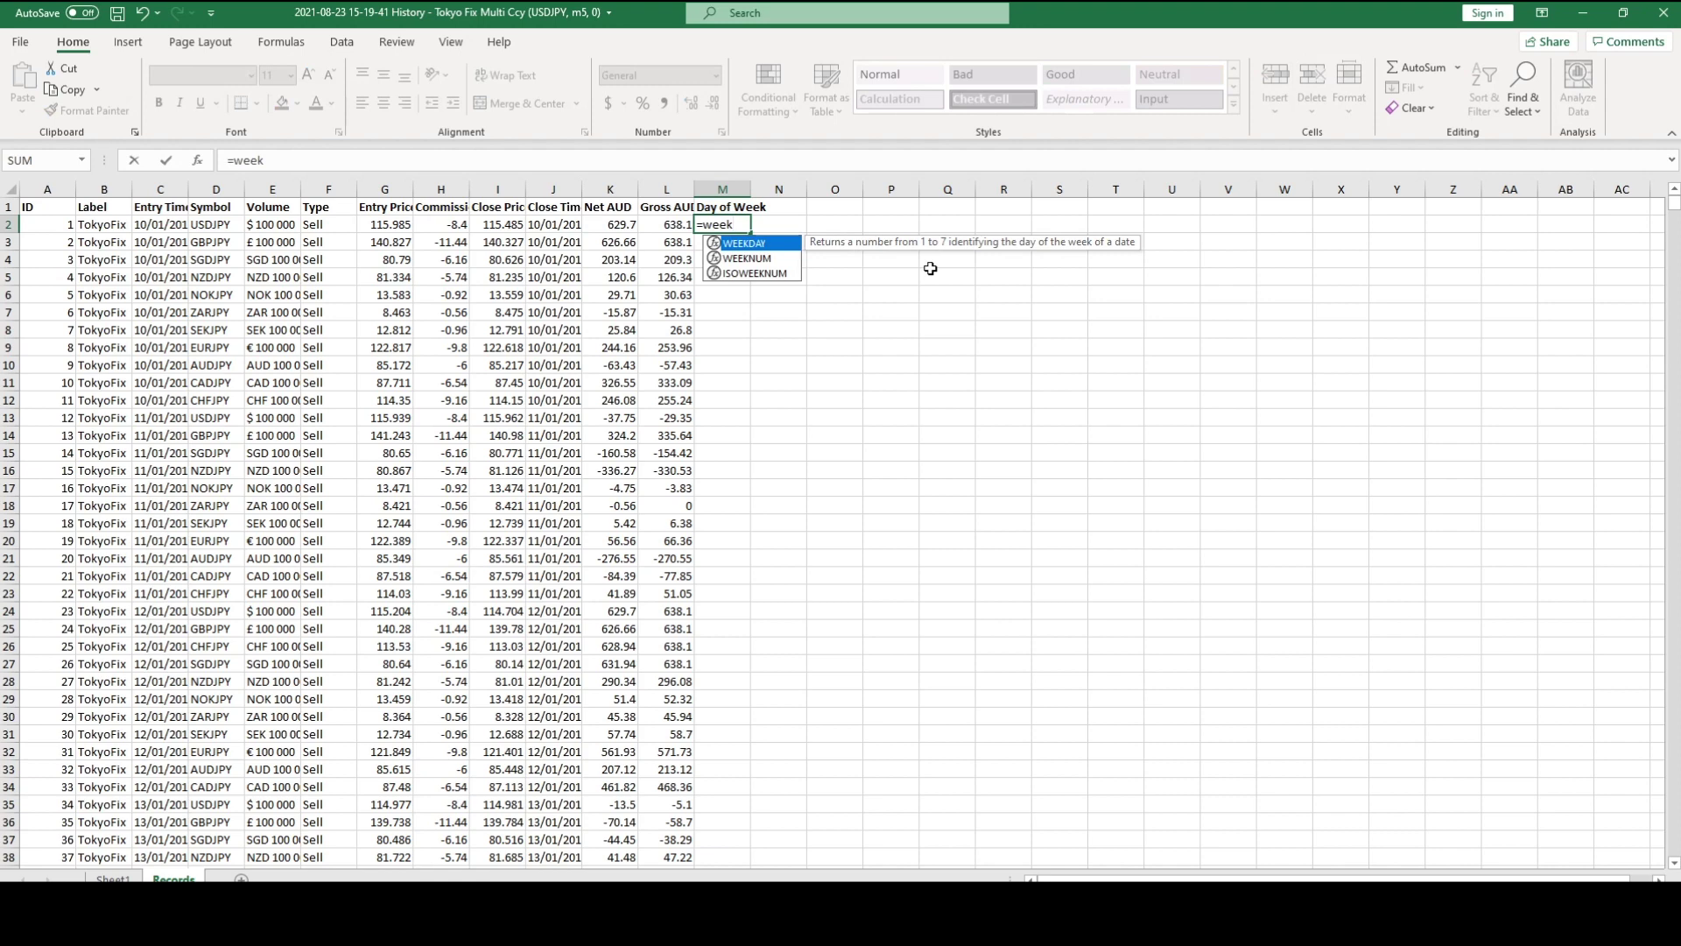
key(Tab)
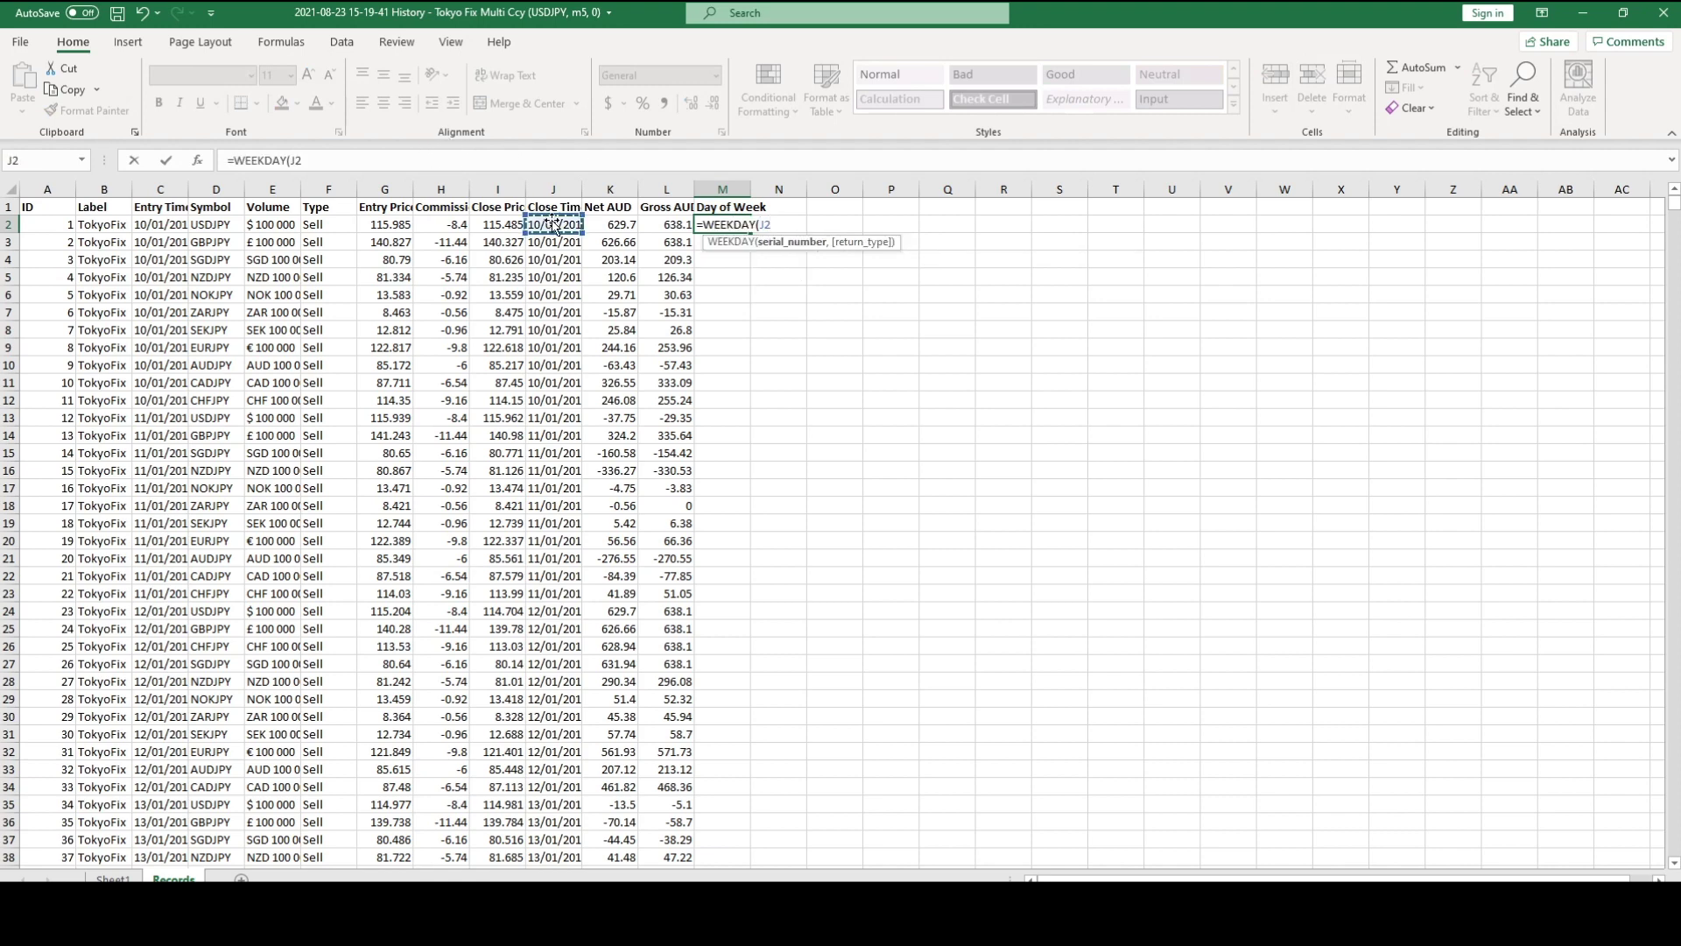
key(Return)
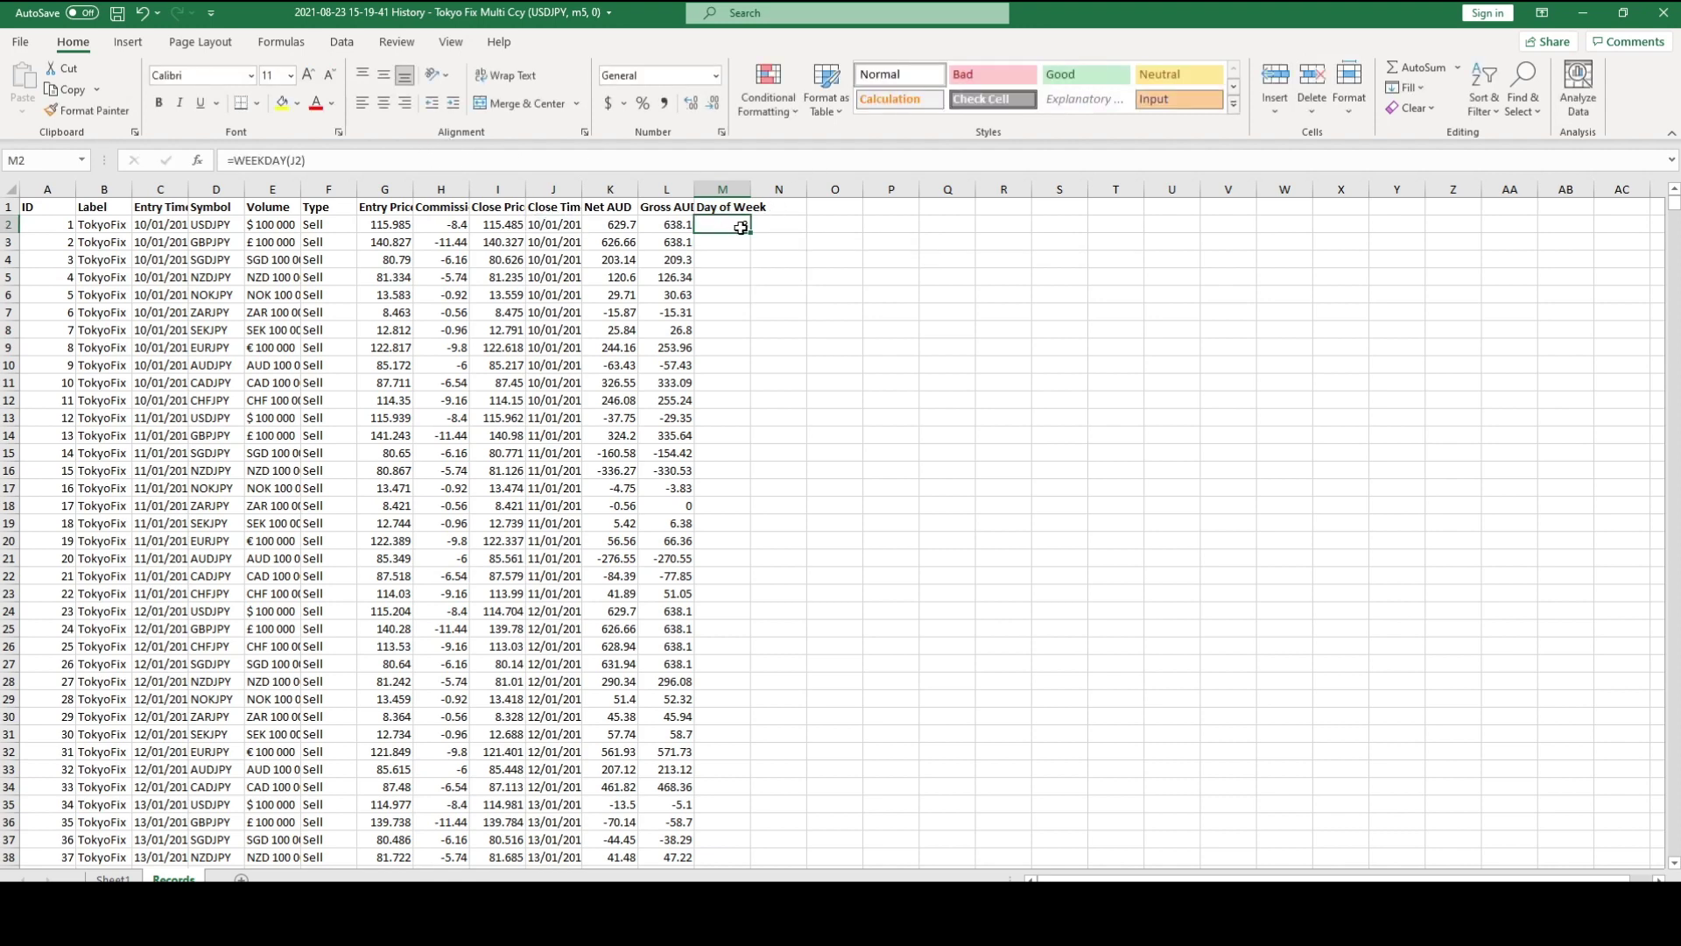
double_click(752, 234)
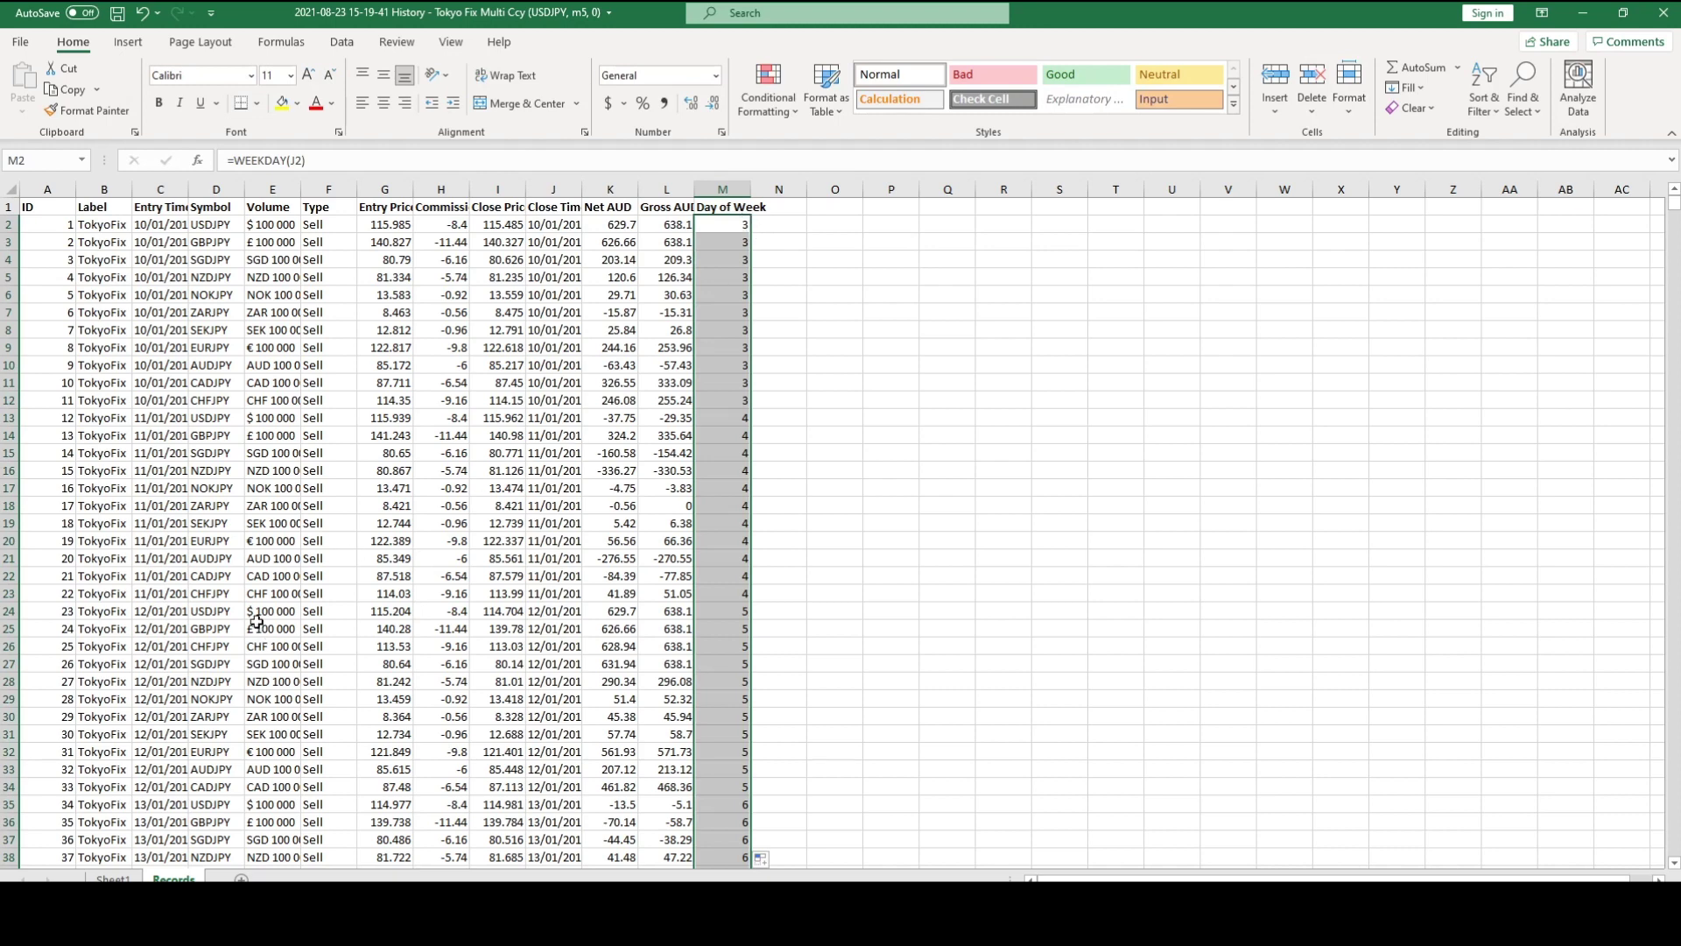
drag(112, 181, 688, 164)
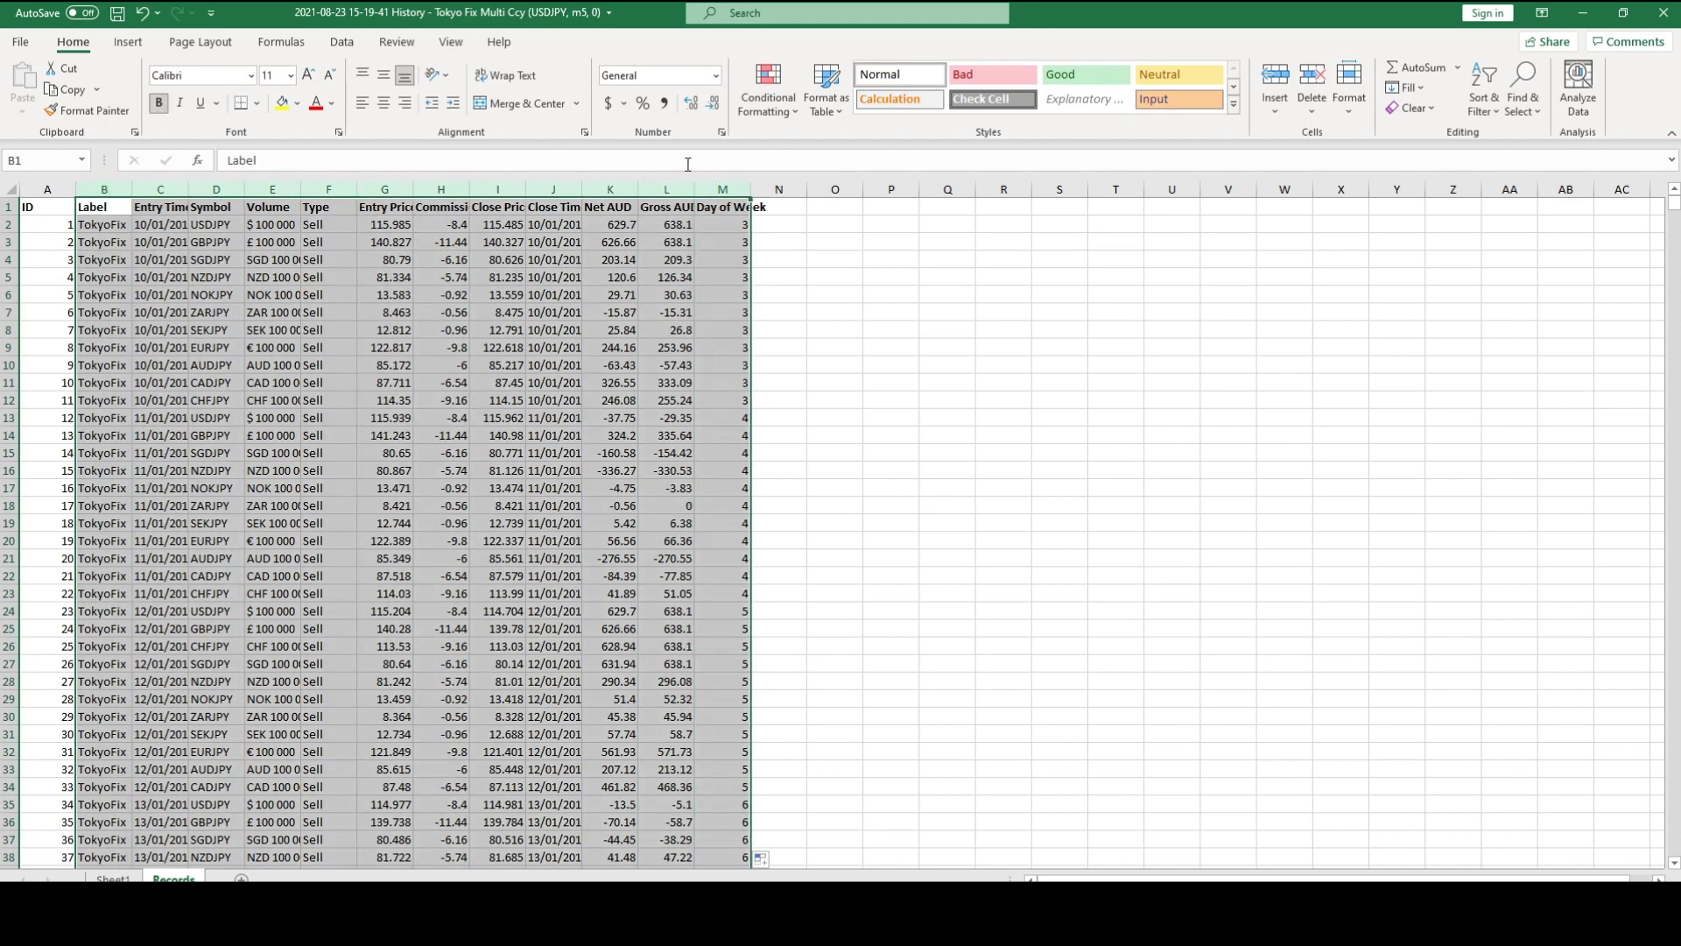
Step: Insert a recommended PivotTable from the records on a new sheet
click(127, 42)
click(93, 84)
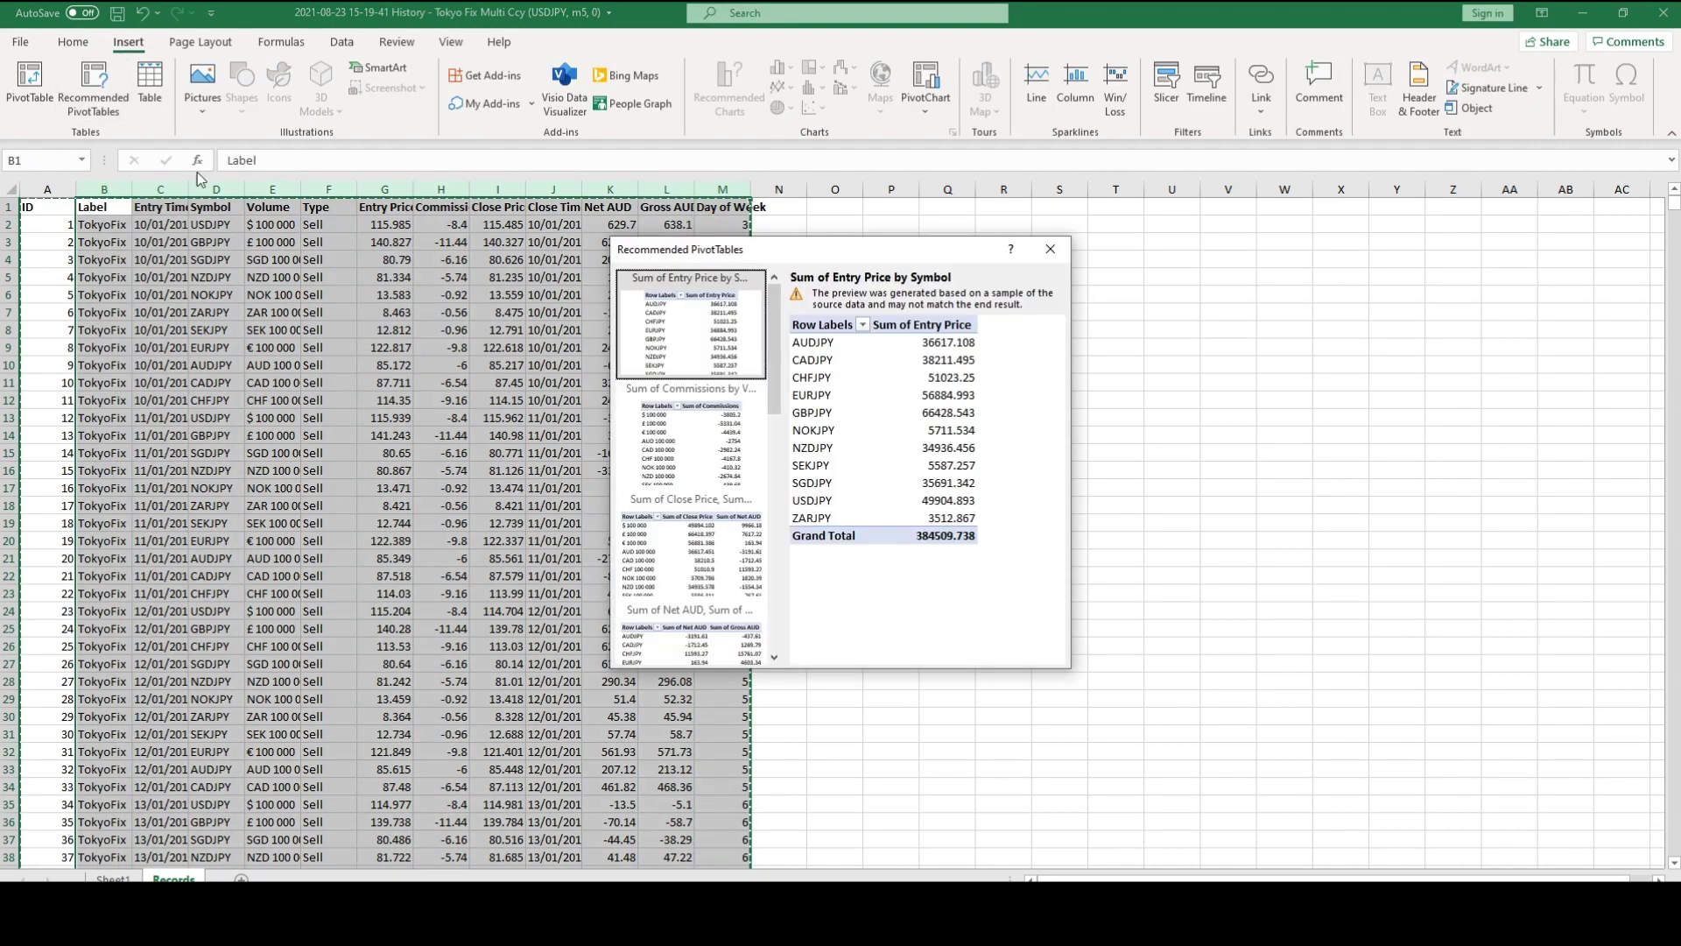
double_click(679, 331)
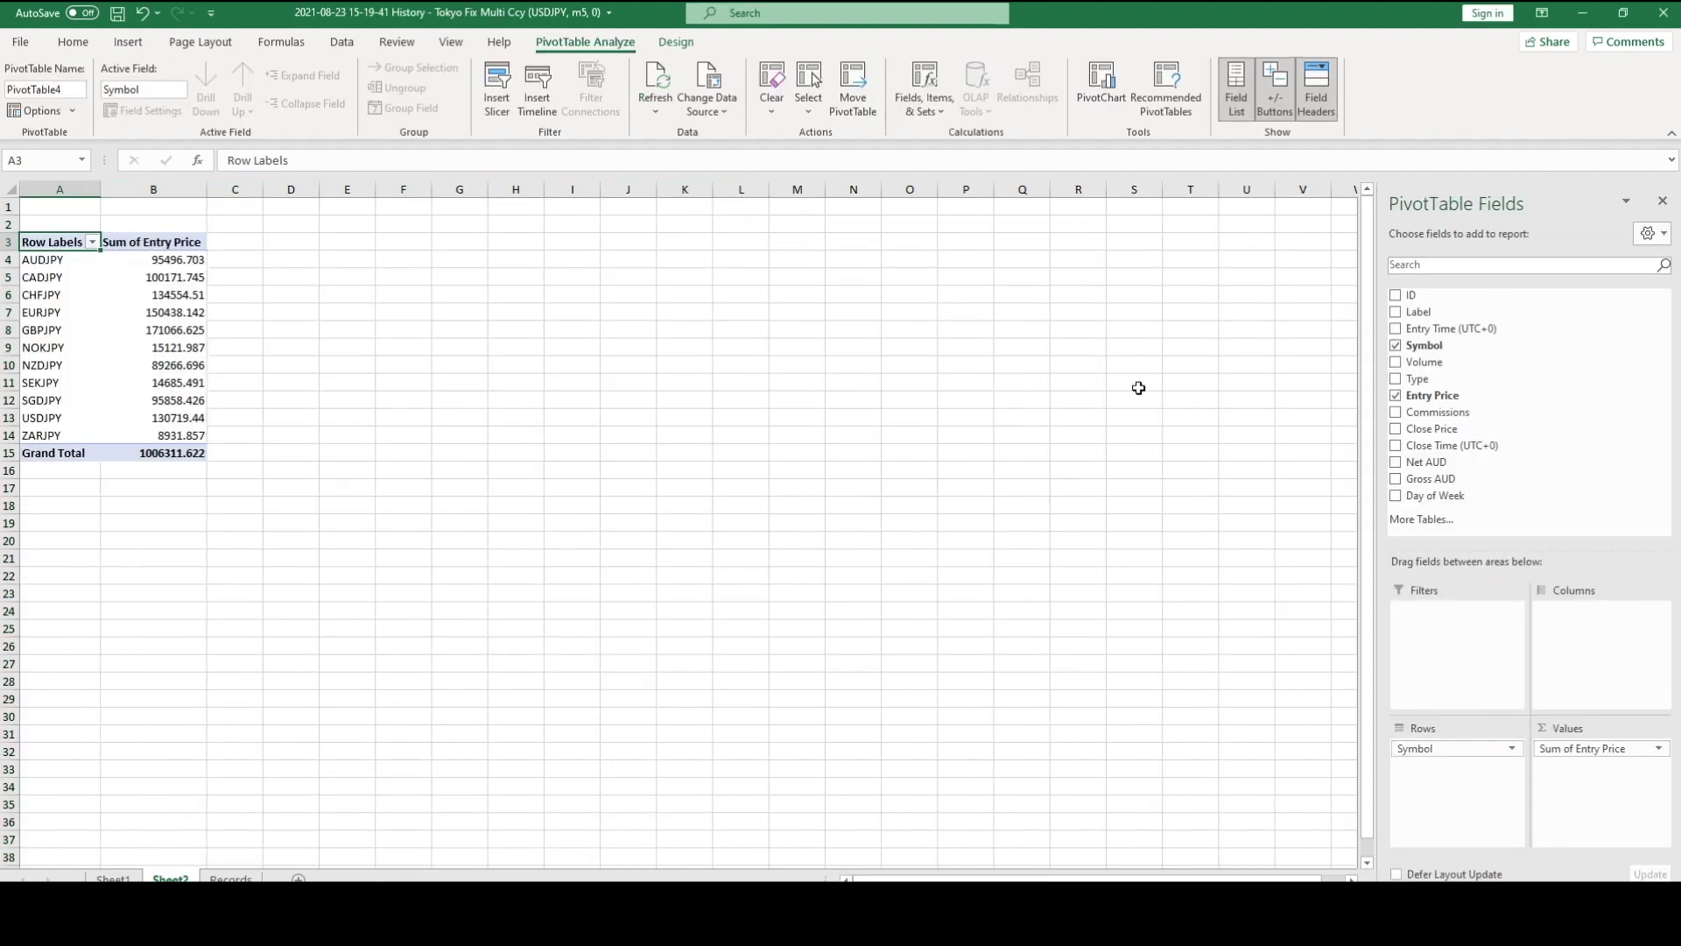
Step: Show Net AUD per pair split by Day of Week, and select values B5:F15
click(1396, 396)
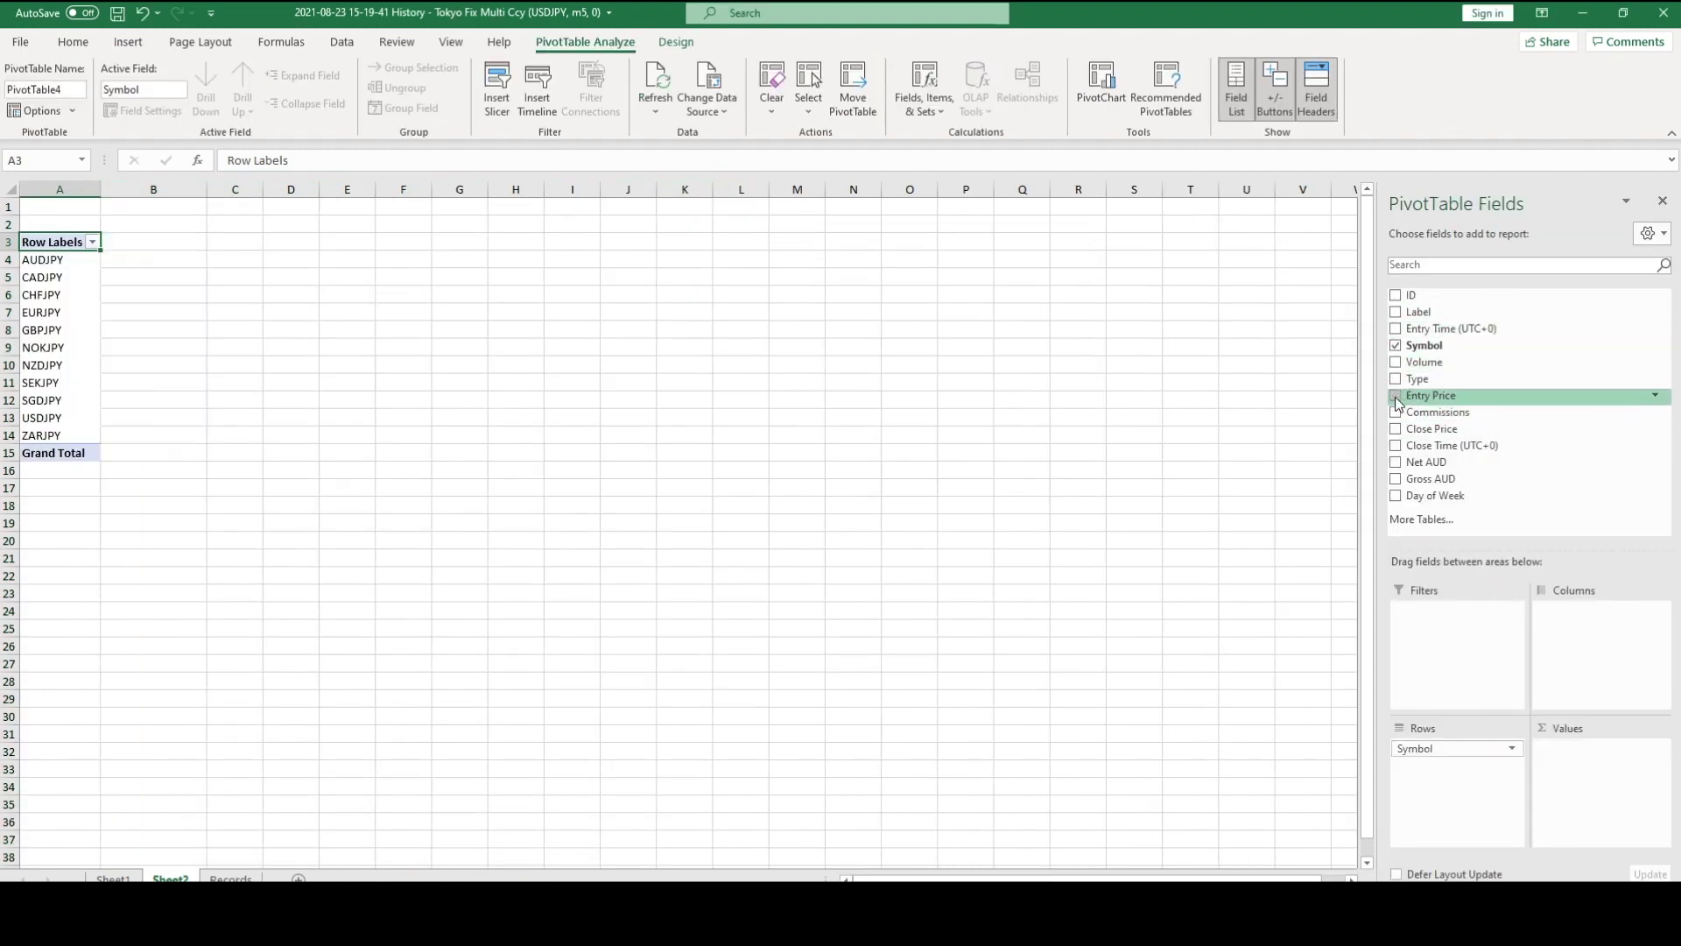
click(1396, 462)
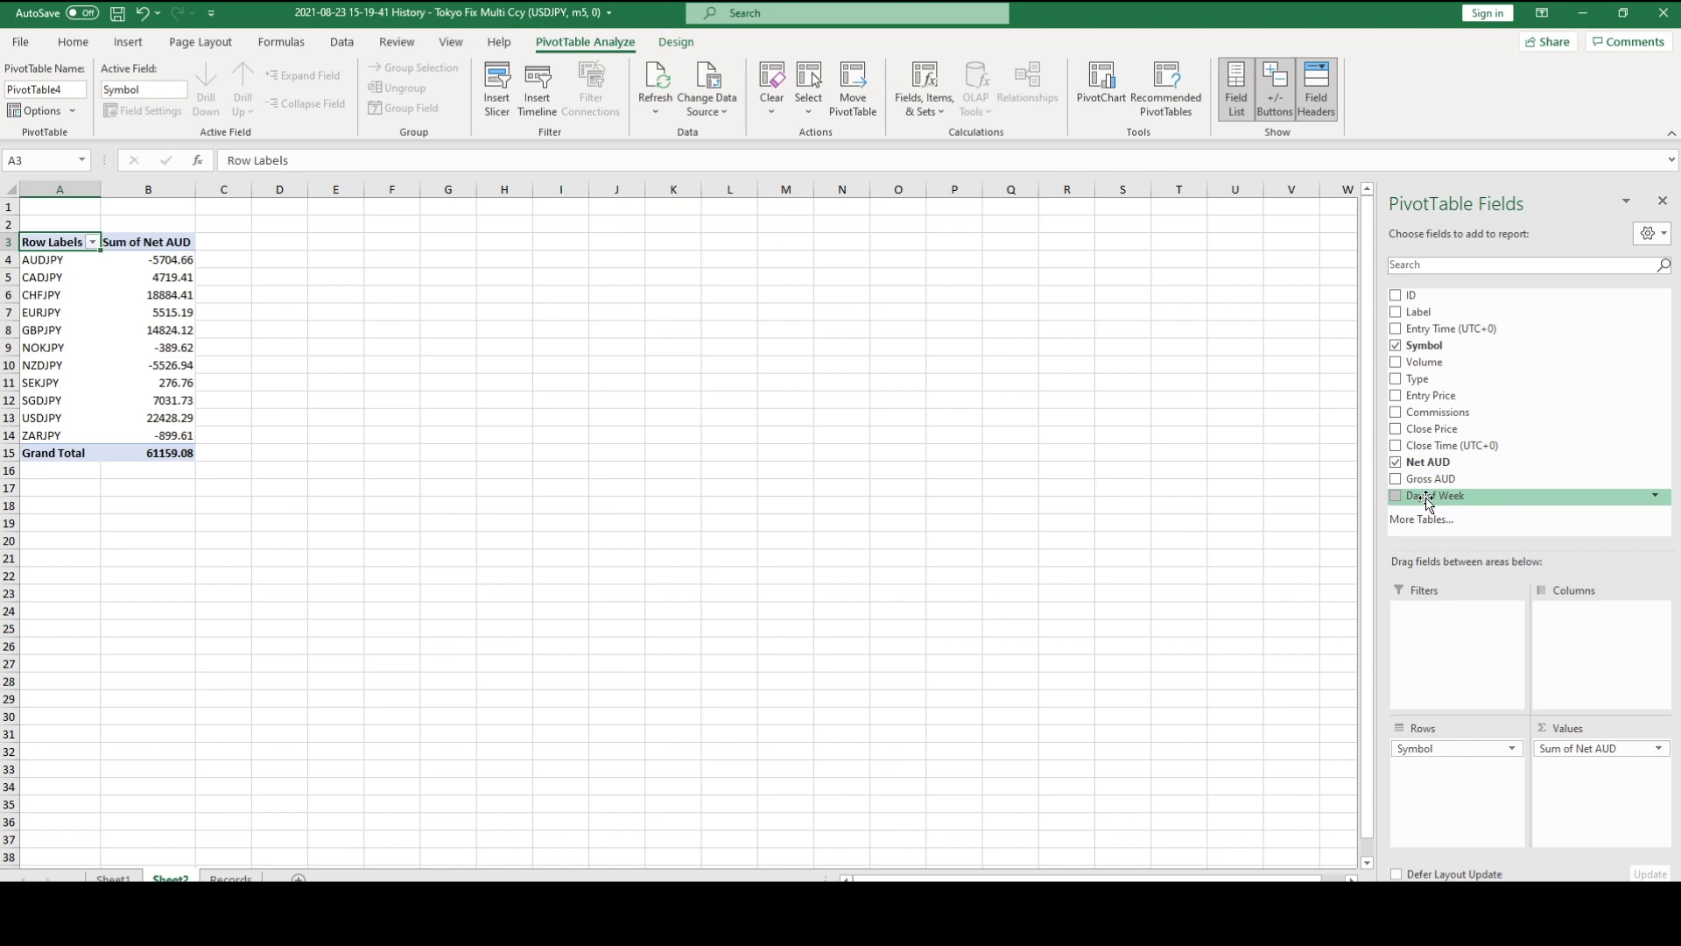
drag(1425, 501, 1572, 621)
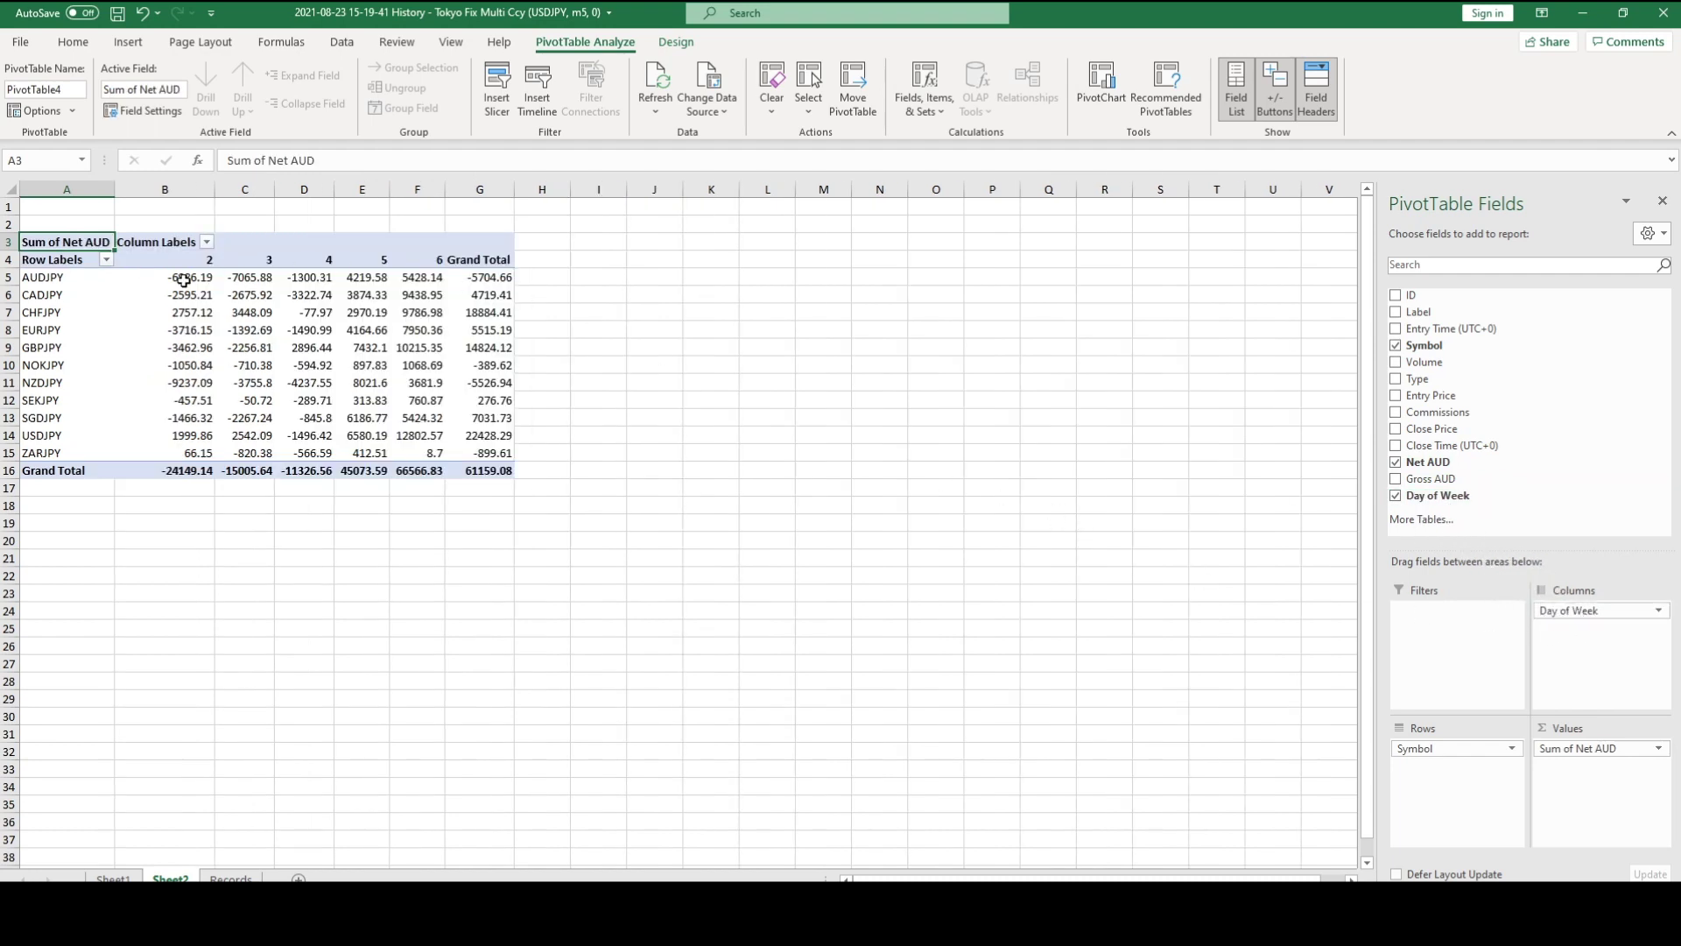
drag(184, 281, 429, 451)
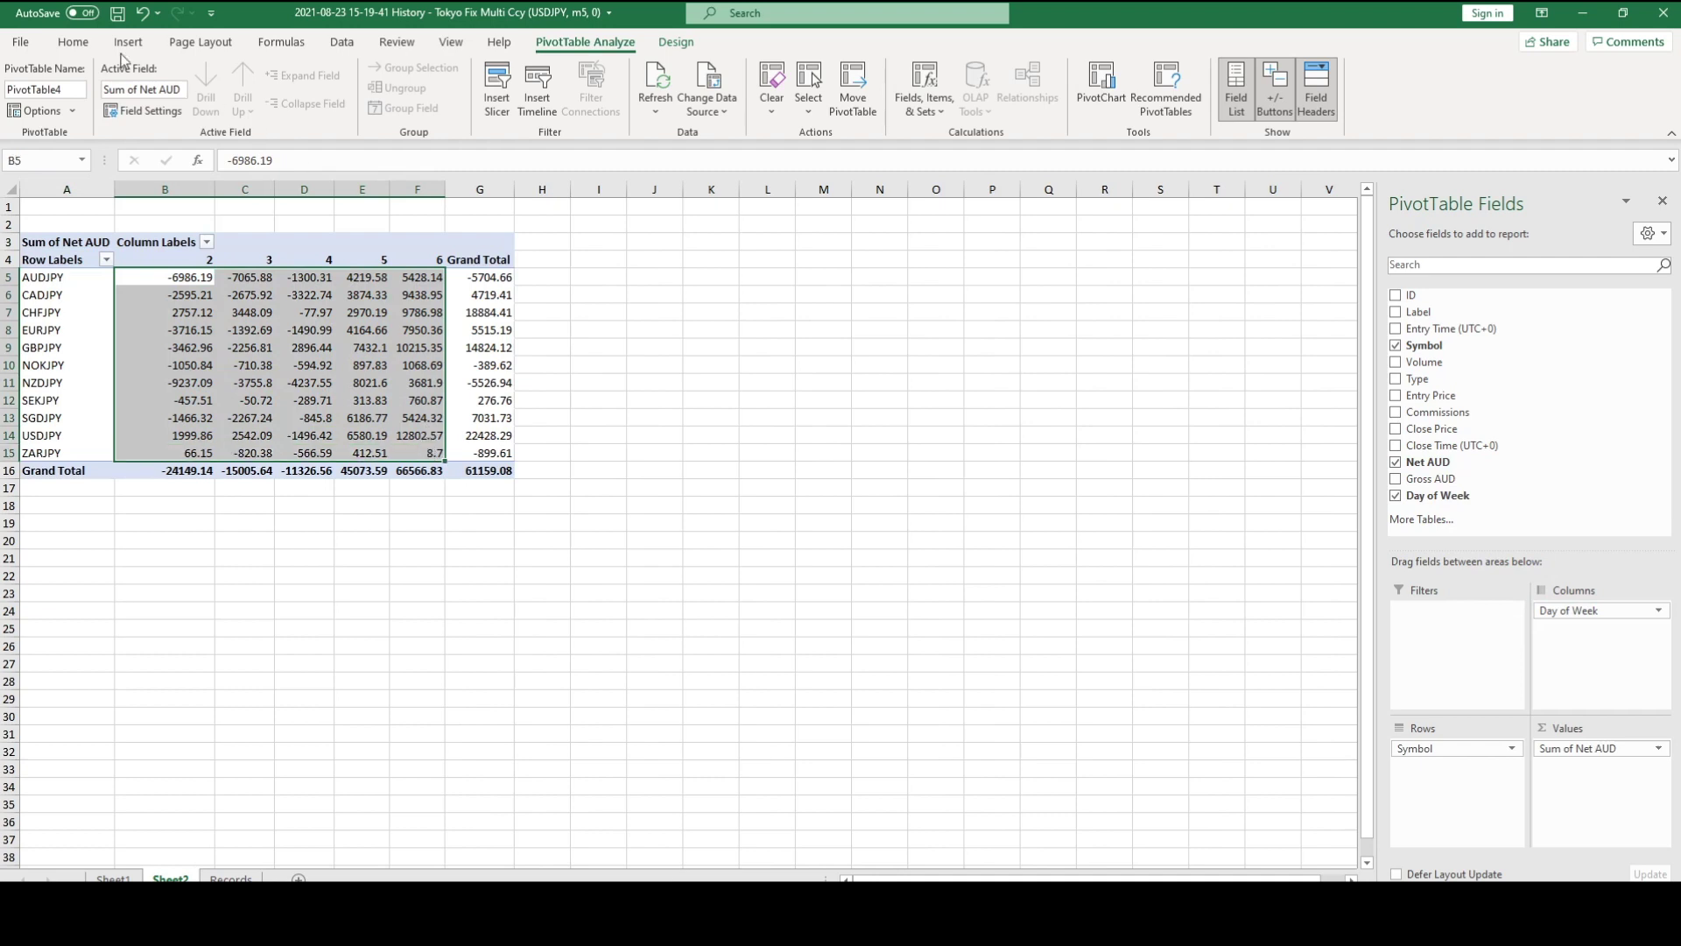
click(129, 43)
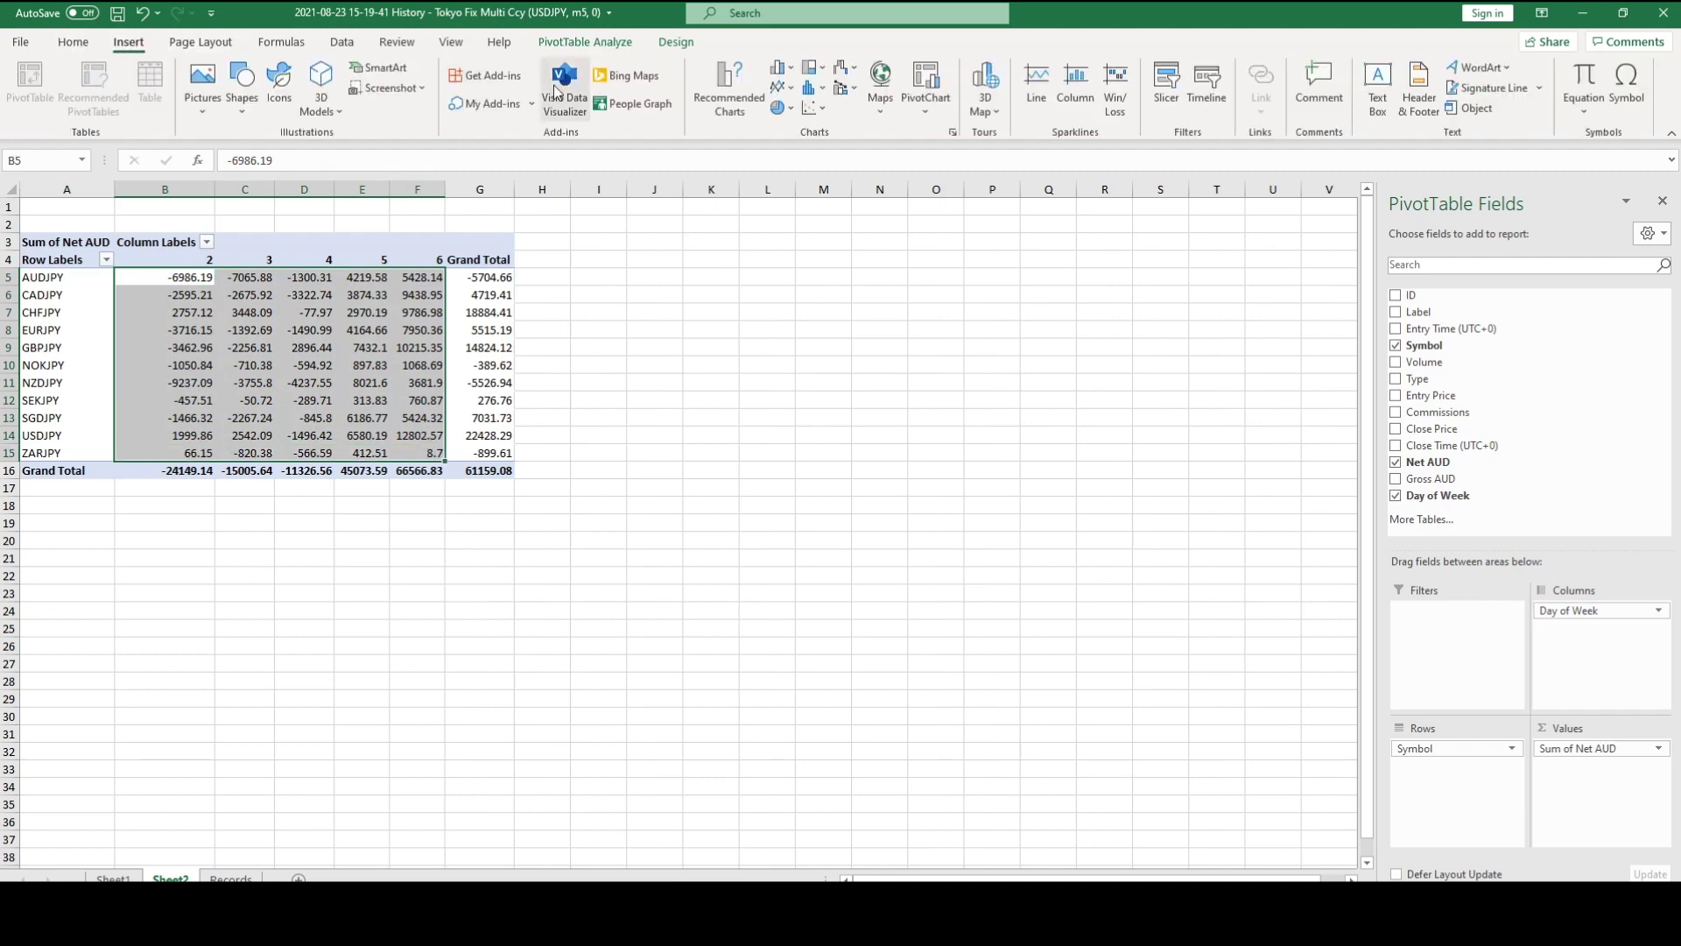
Step: Apply a Red-Green colour scale to the daily values and sort pairs by Grand Total, largest first
click(61, 44)
click(764, 107)
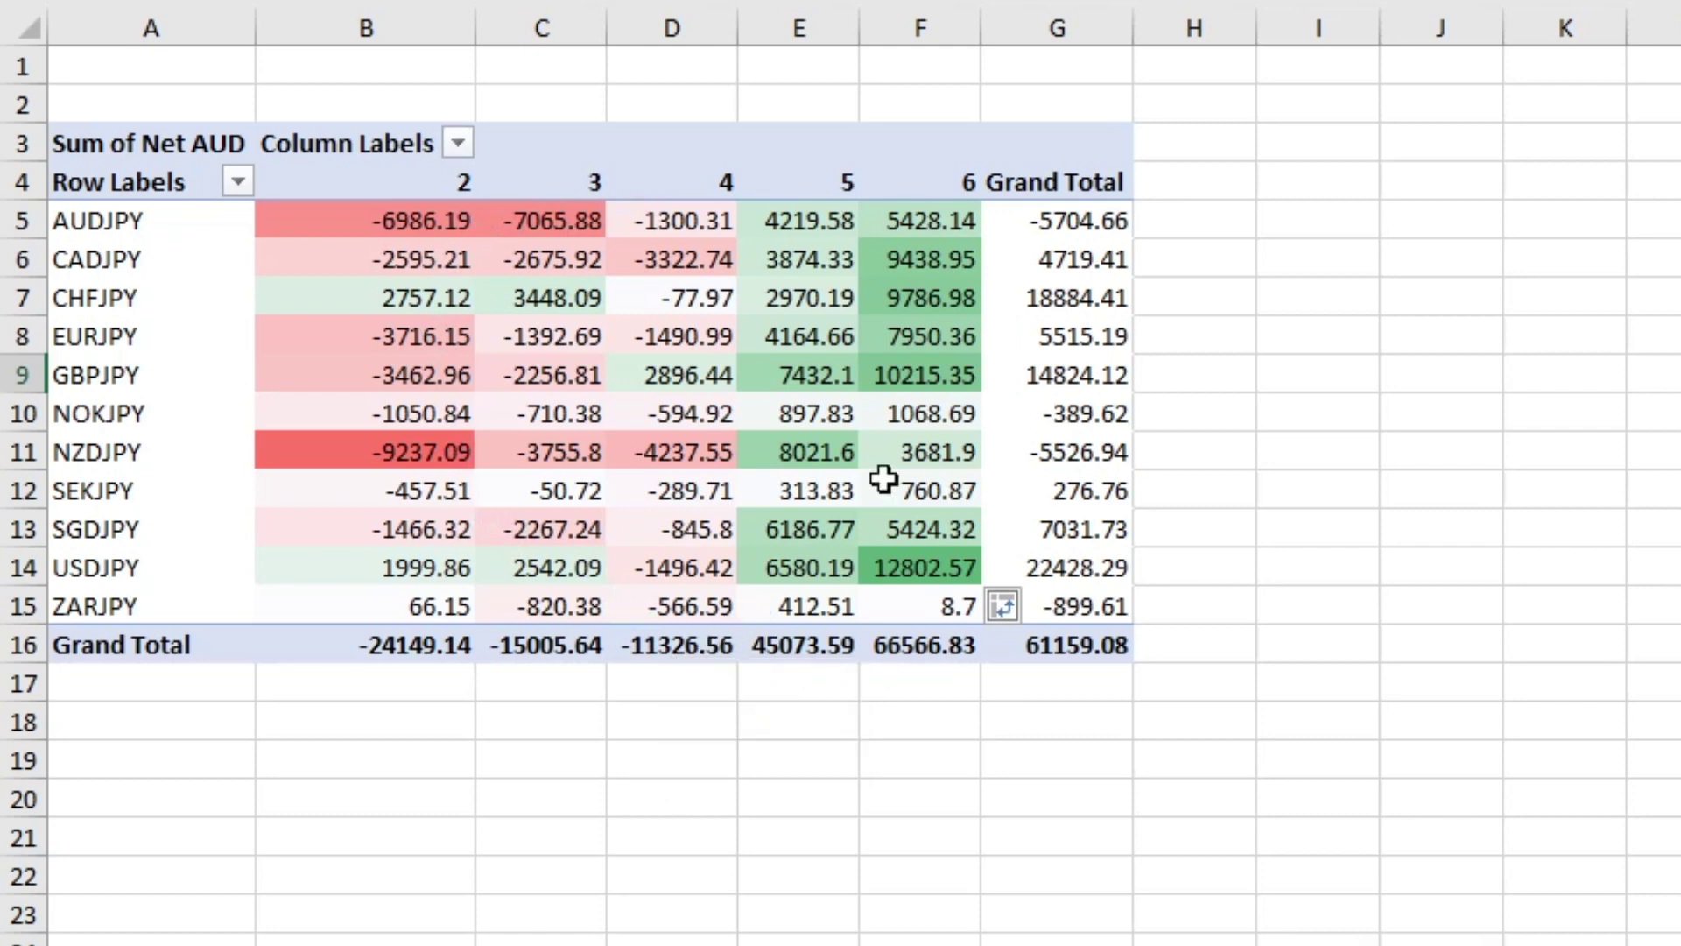
right_click(1058, 263)
mouse_move(1261, 518)
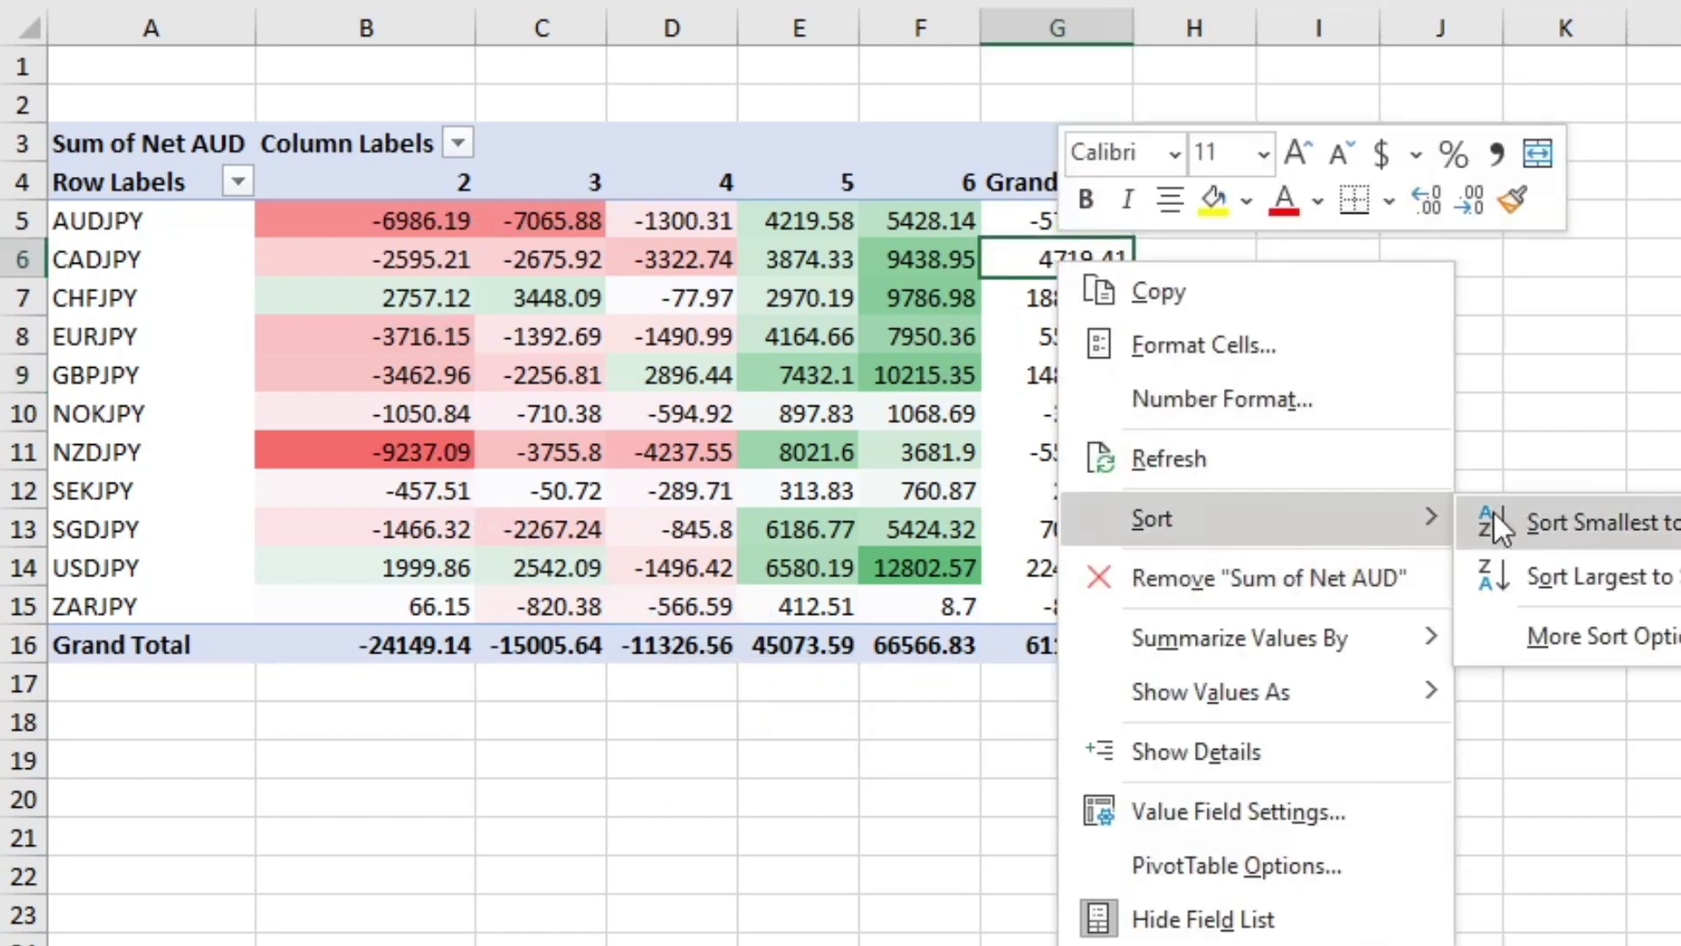
click(1599, 562)
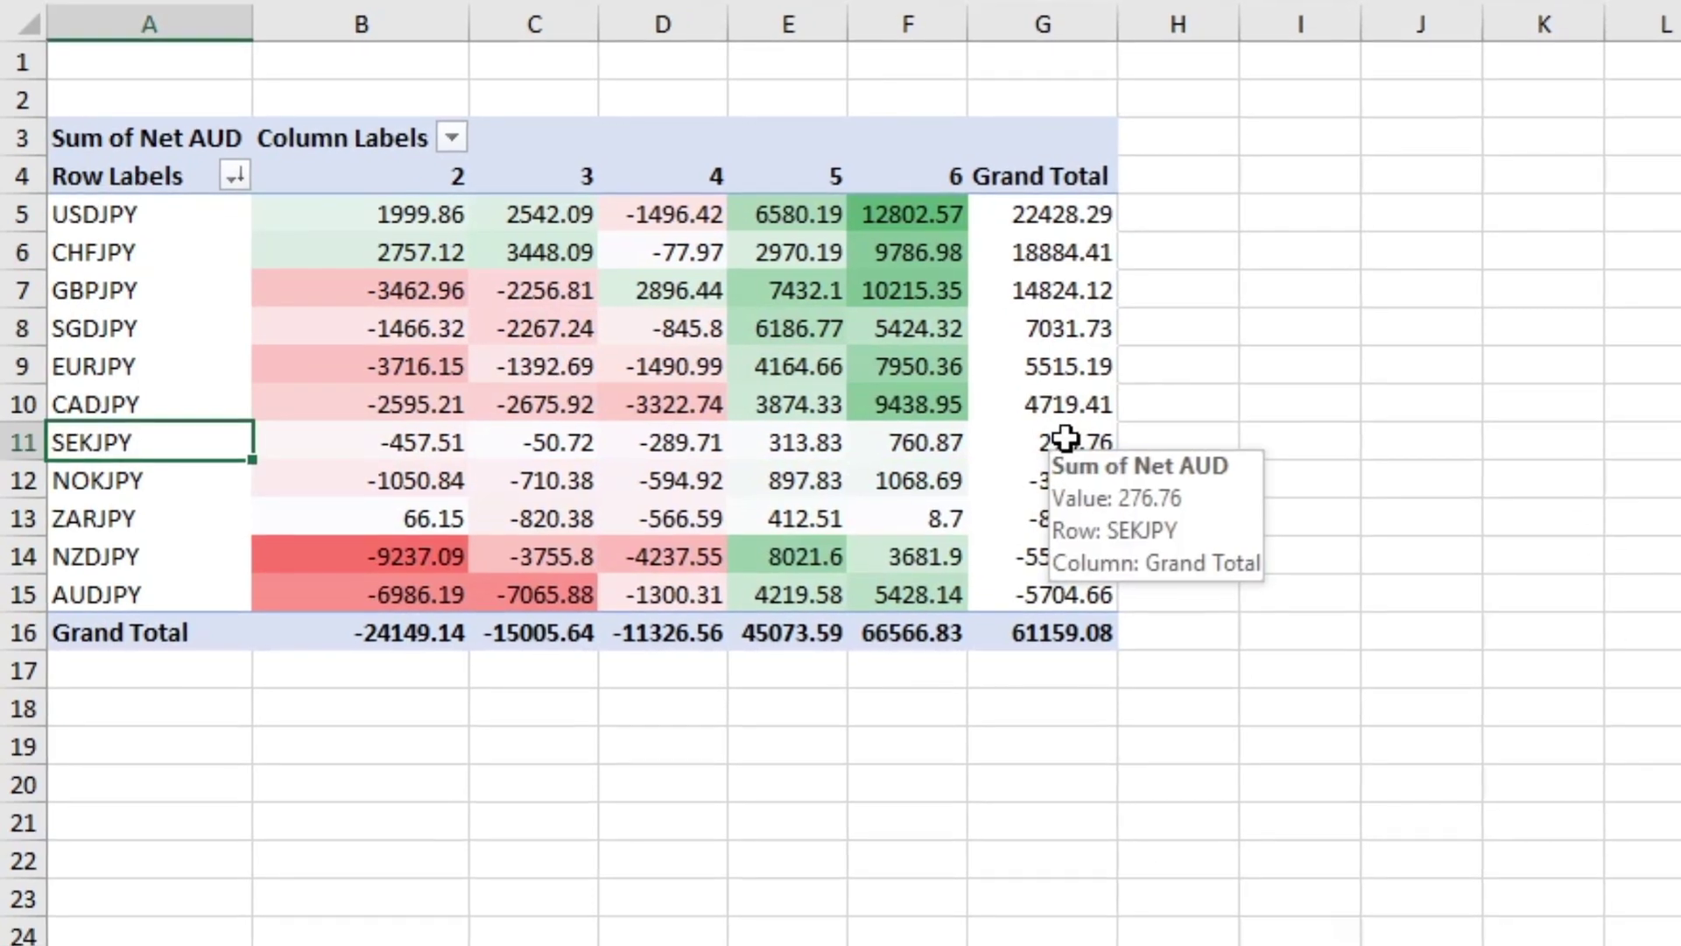
Step: Filter the pivot's day columns to keep only days 5 and 6
click(454, 139)
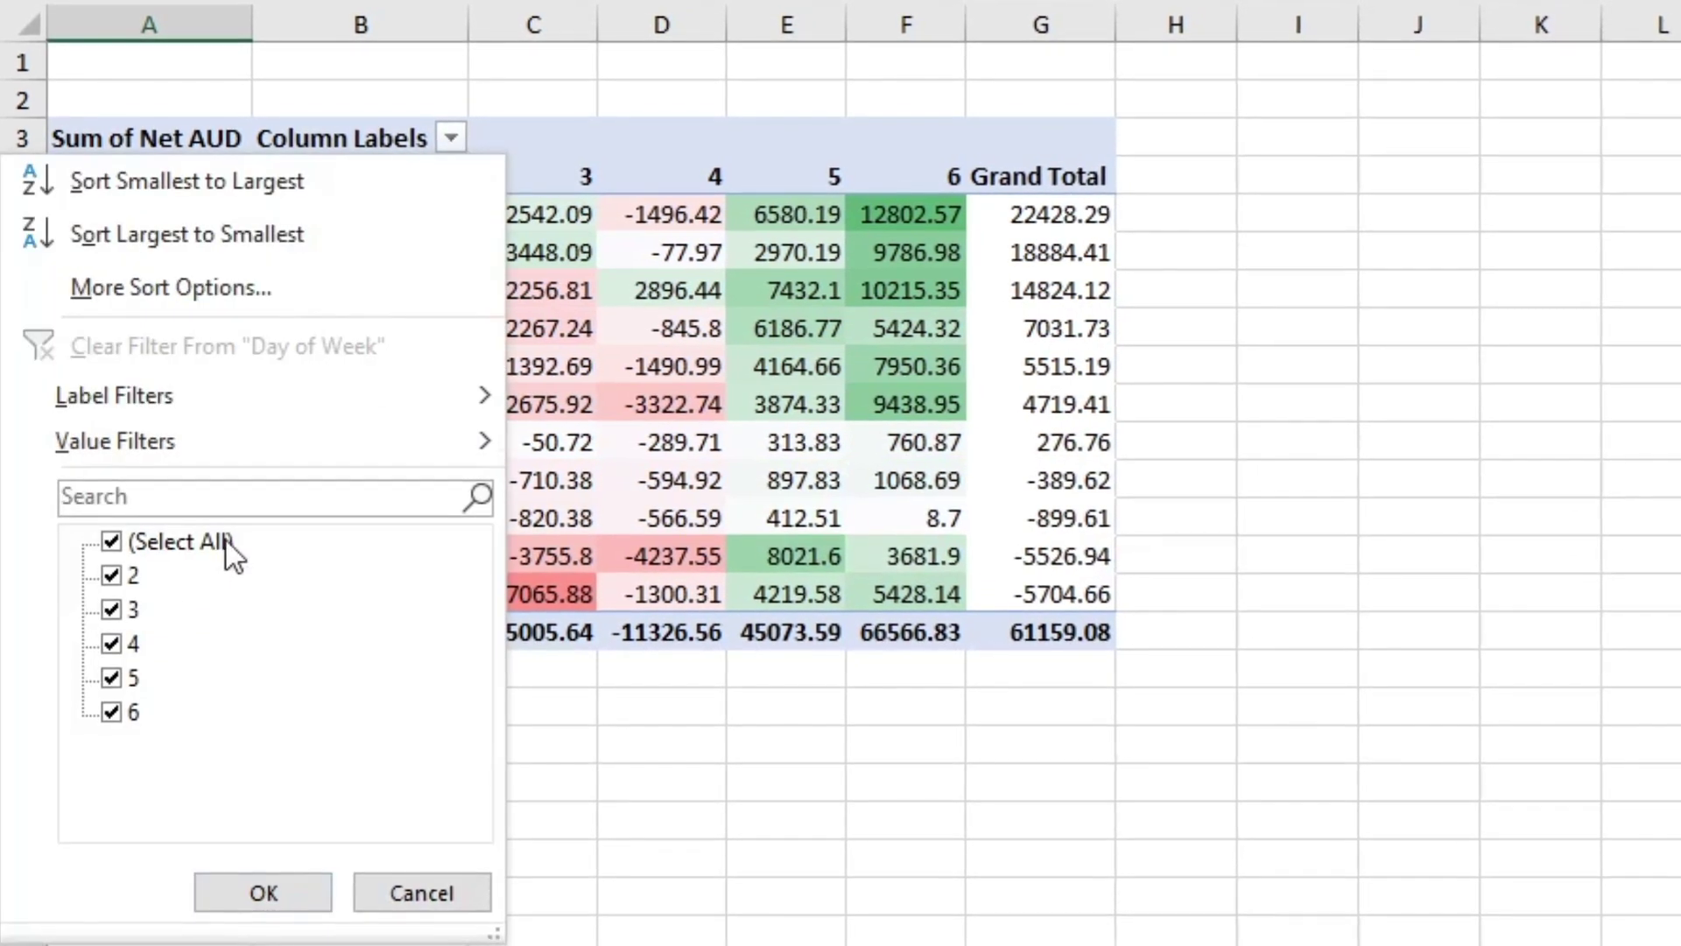
click(111, 574)
click(111, 608)
click(113, 639)
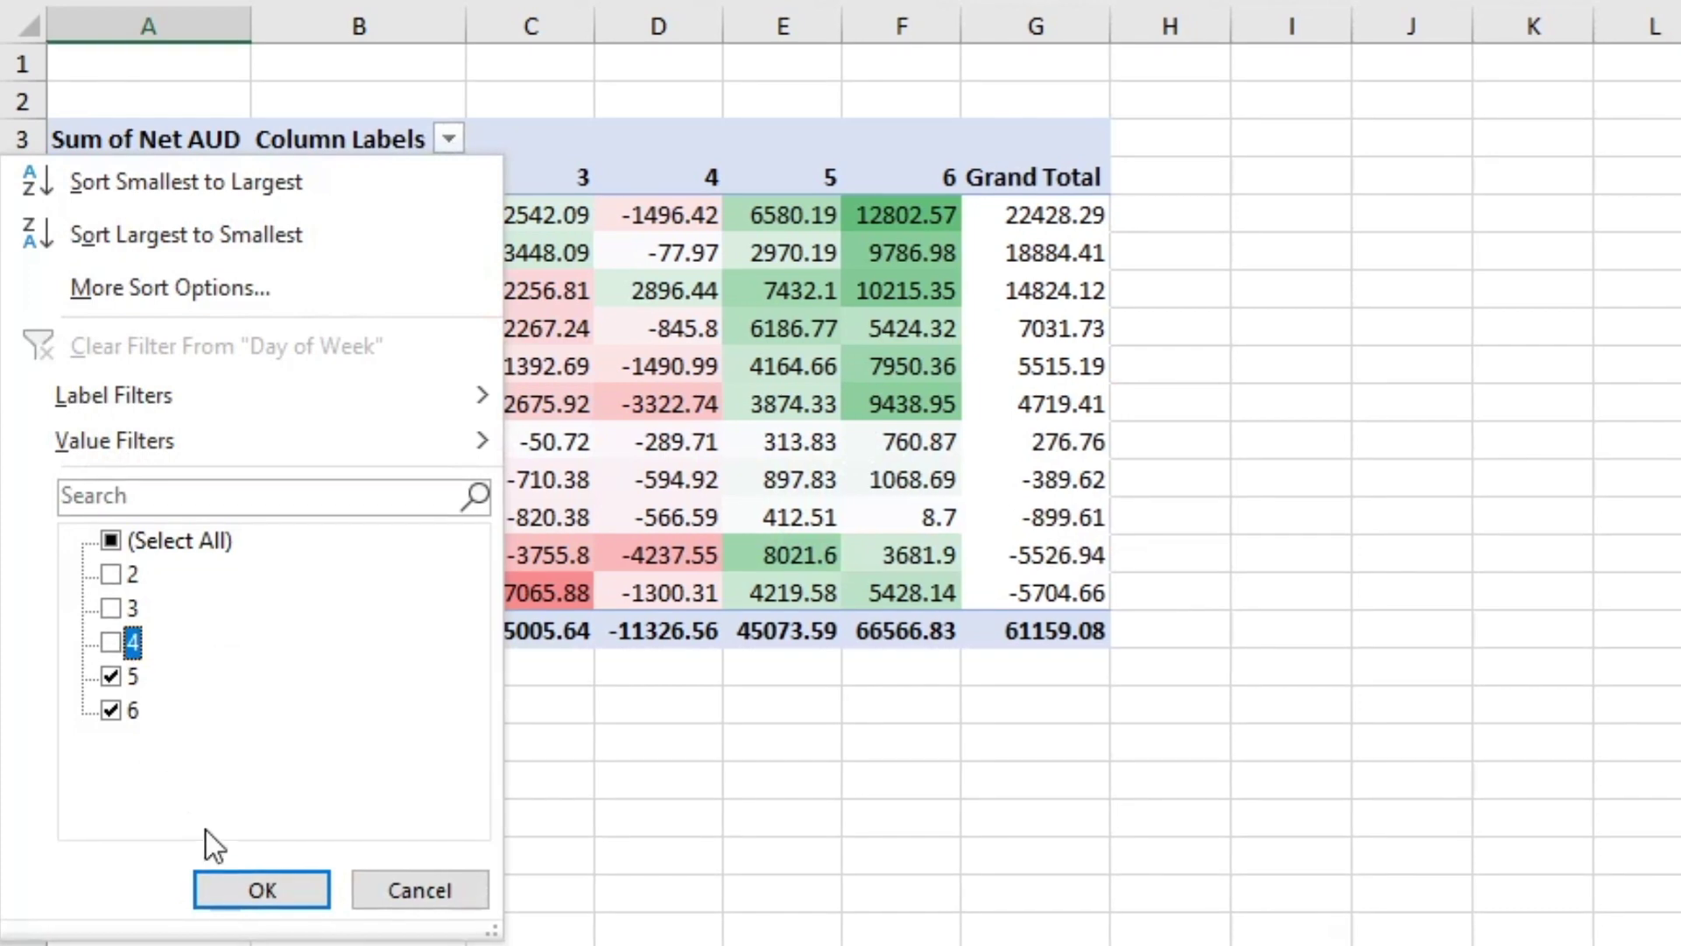
click(262, 892)
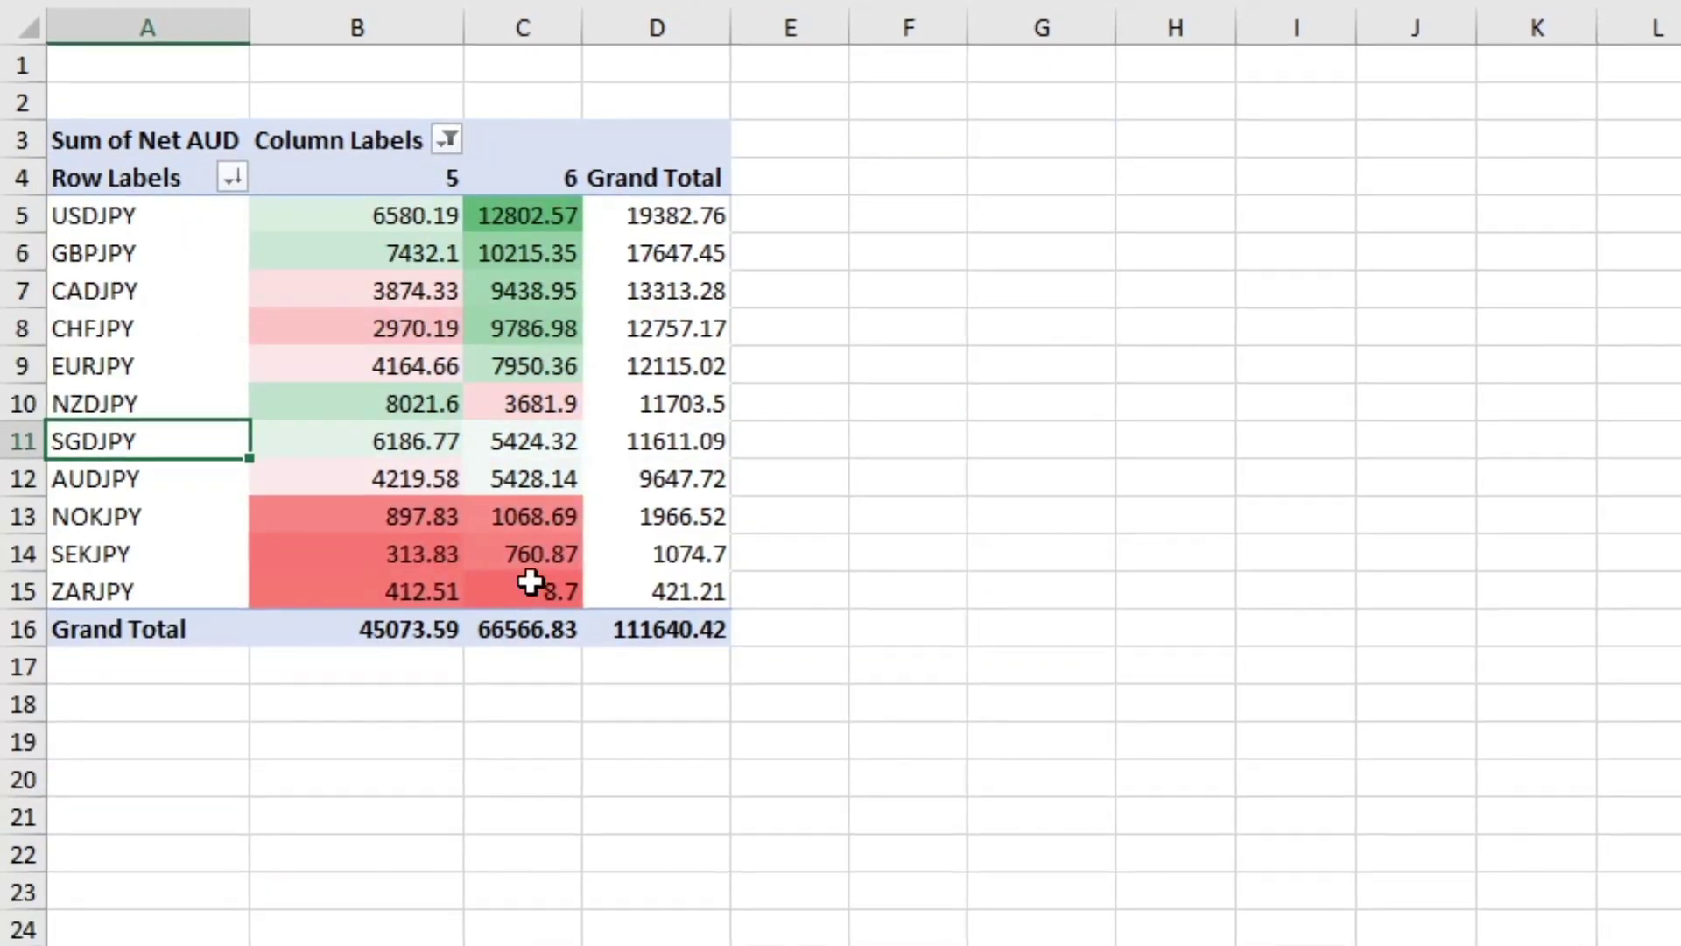
Step: Re-sort the pairs by Grand Total from largest to smallest
right_click(693, 285)
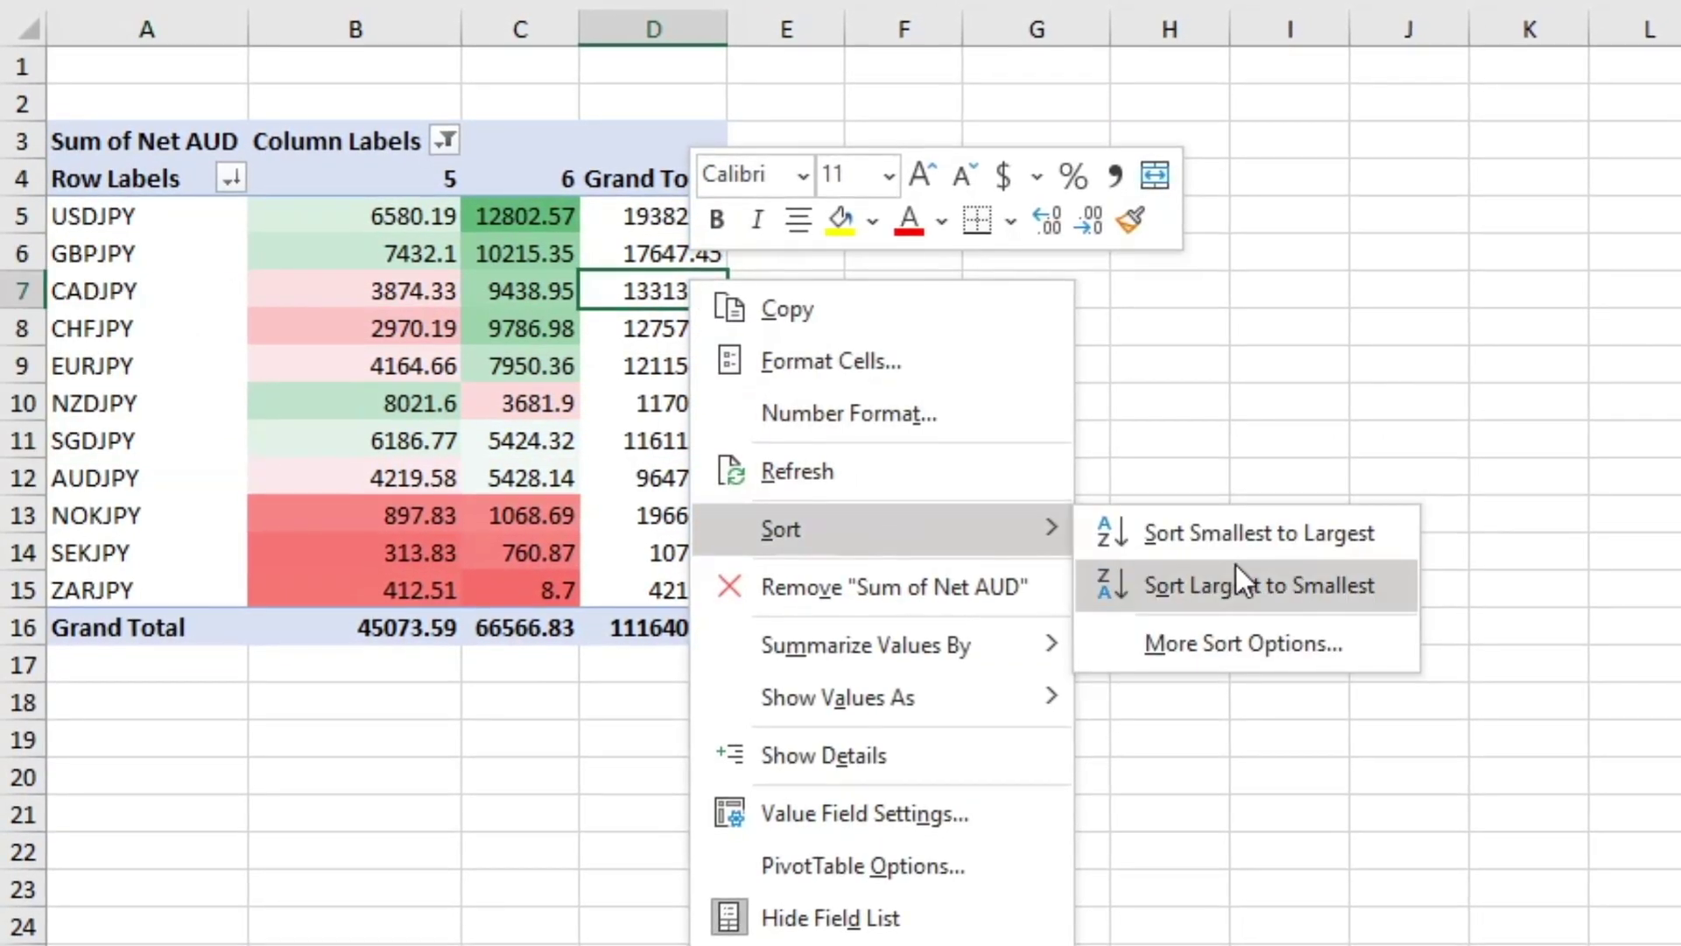
click(1239, 477)
click(1161, 478)
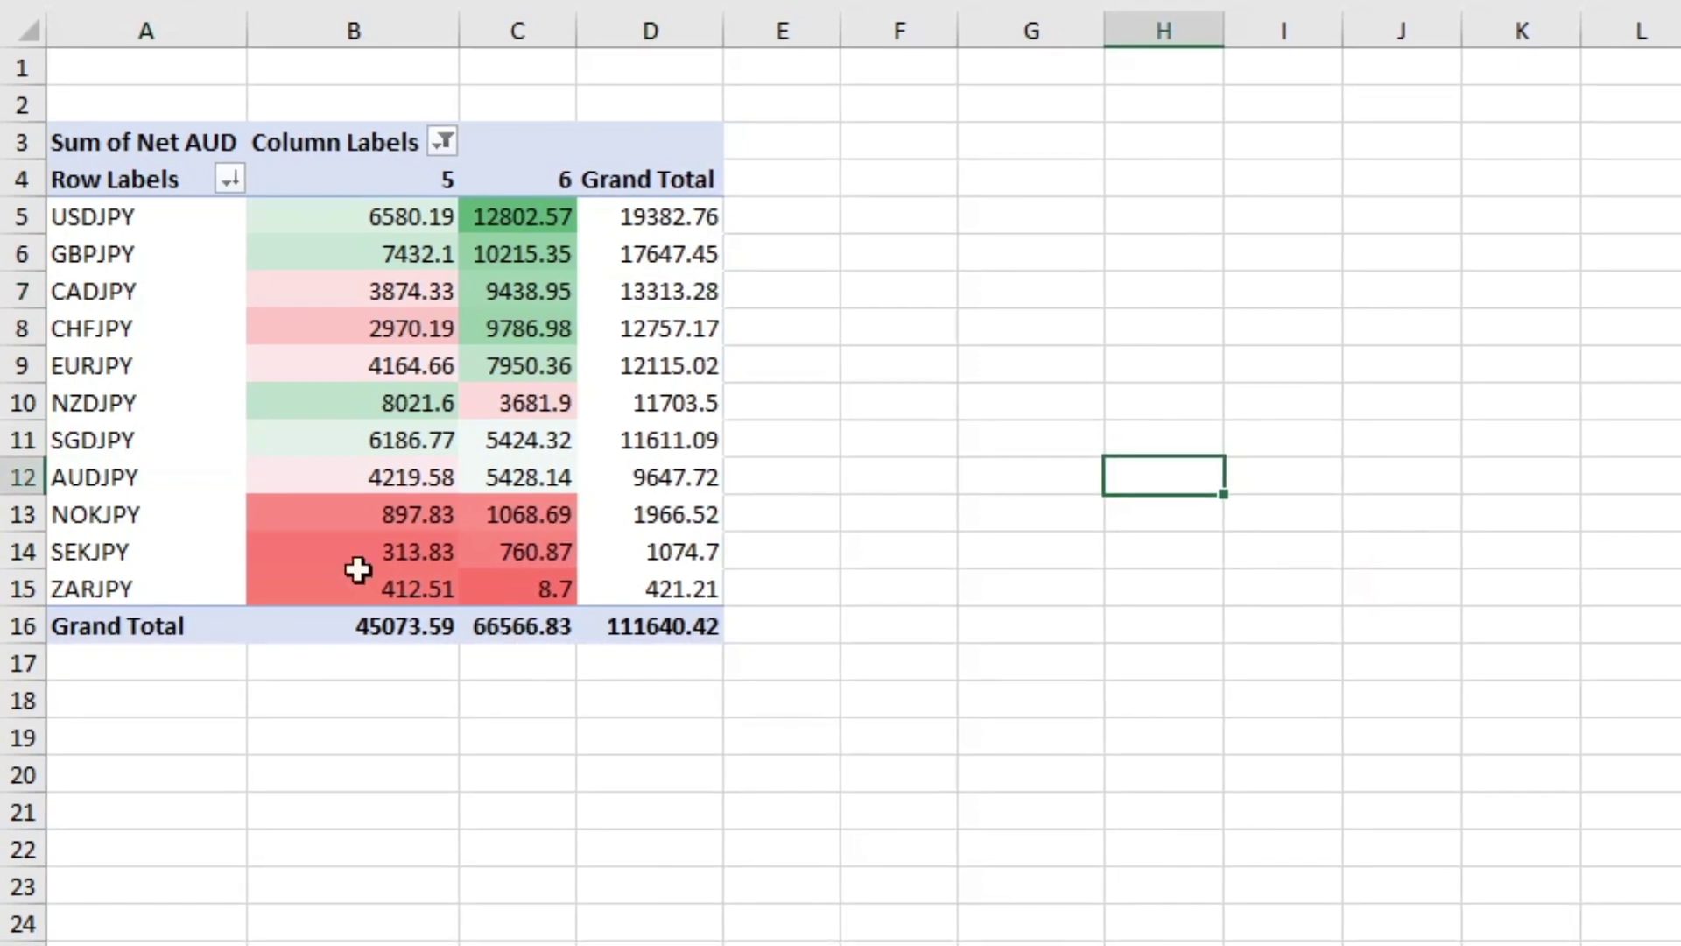
click(158, 512)
click(692, 547)
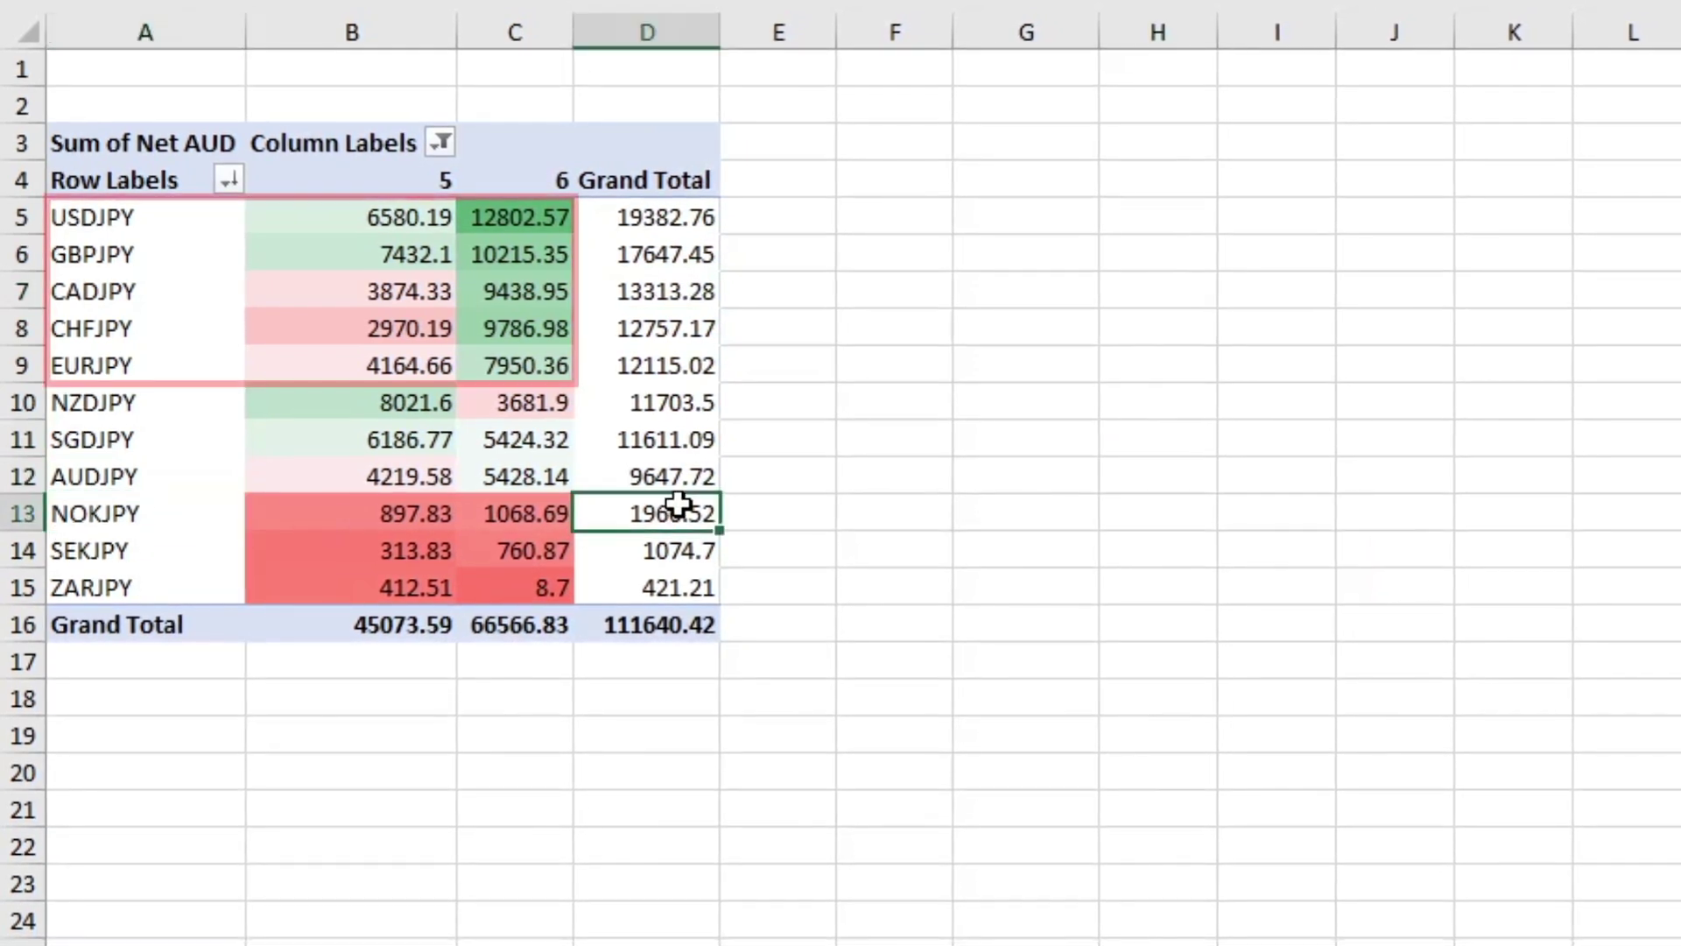
click(688, 578)
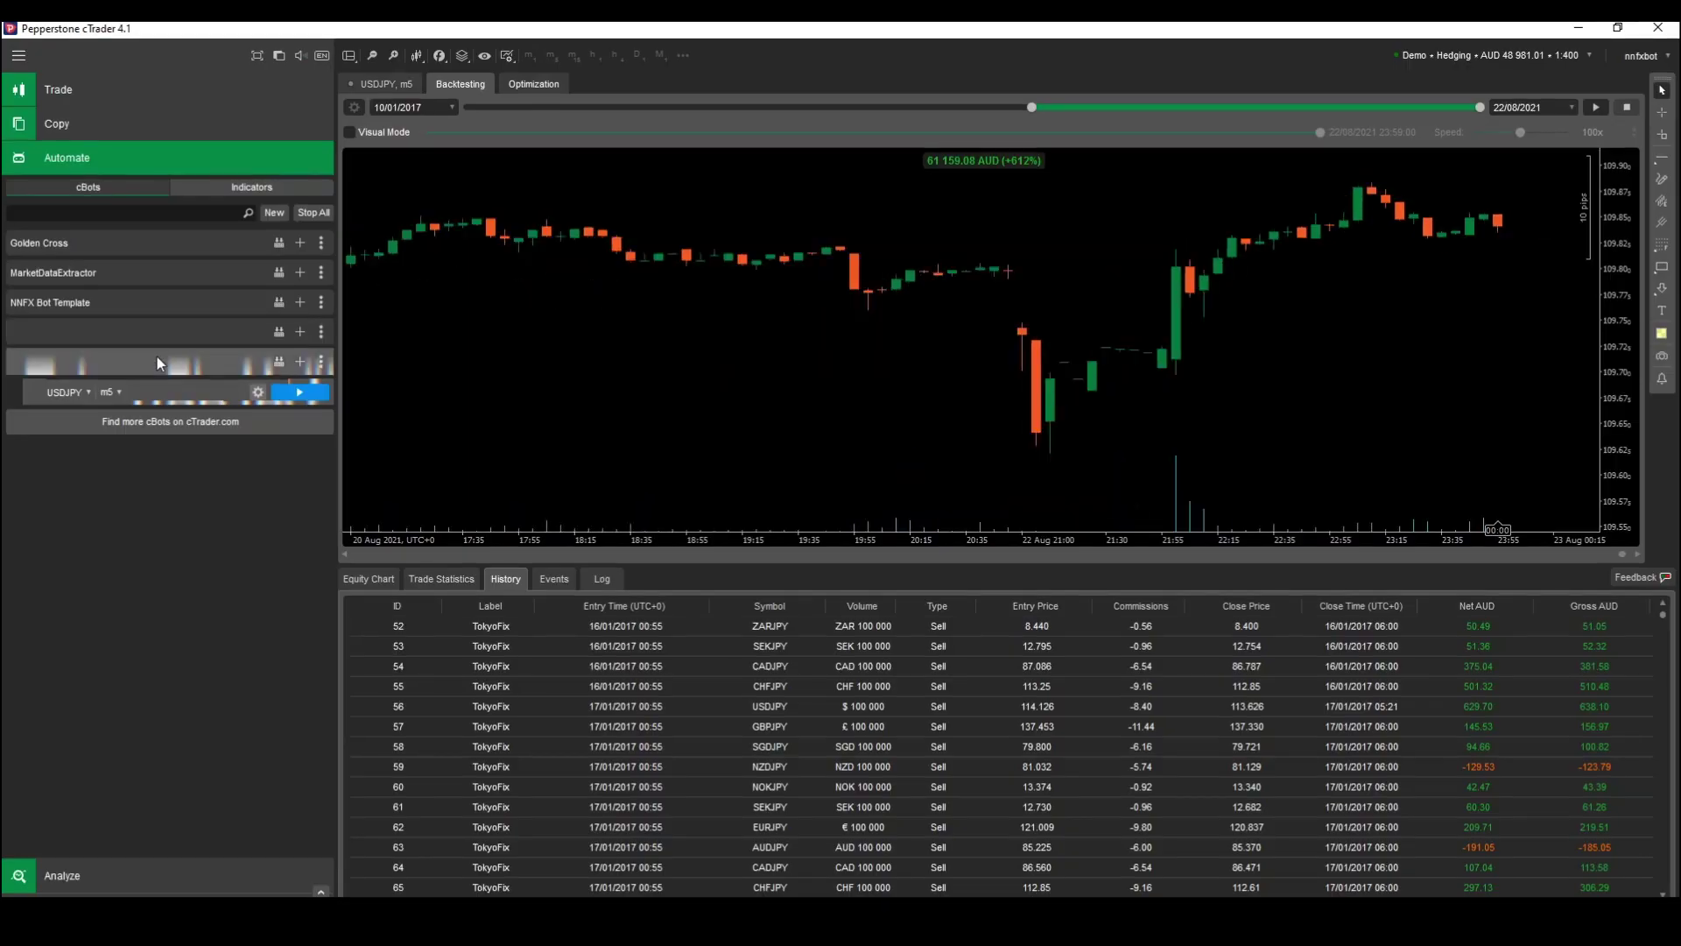
Step: In cTrader's Trade view, remove GBPJPY from the JPY watchlist
click(159, 359)
click(140, 88)
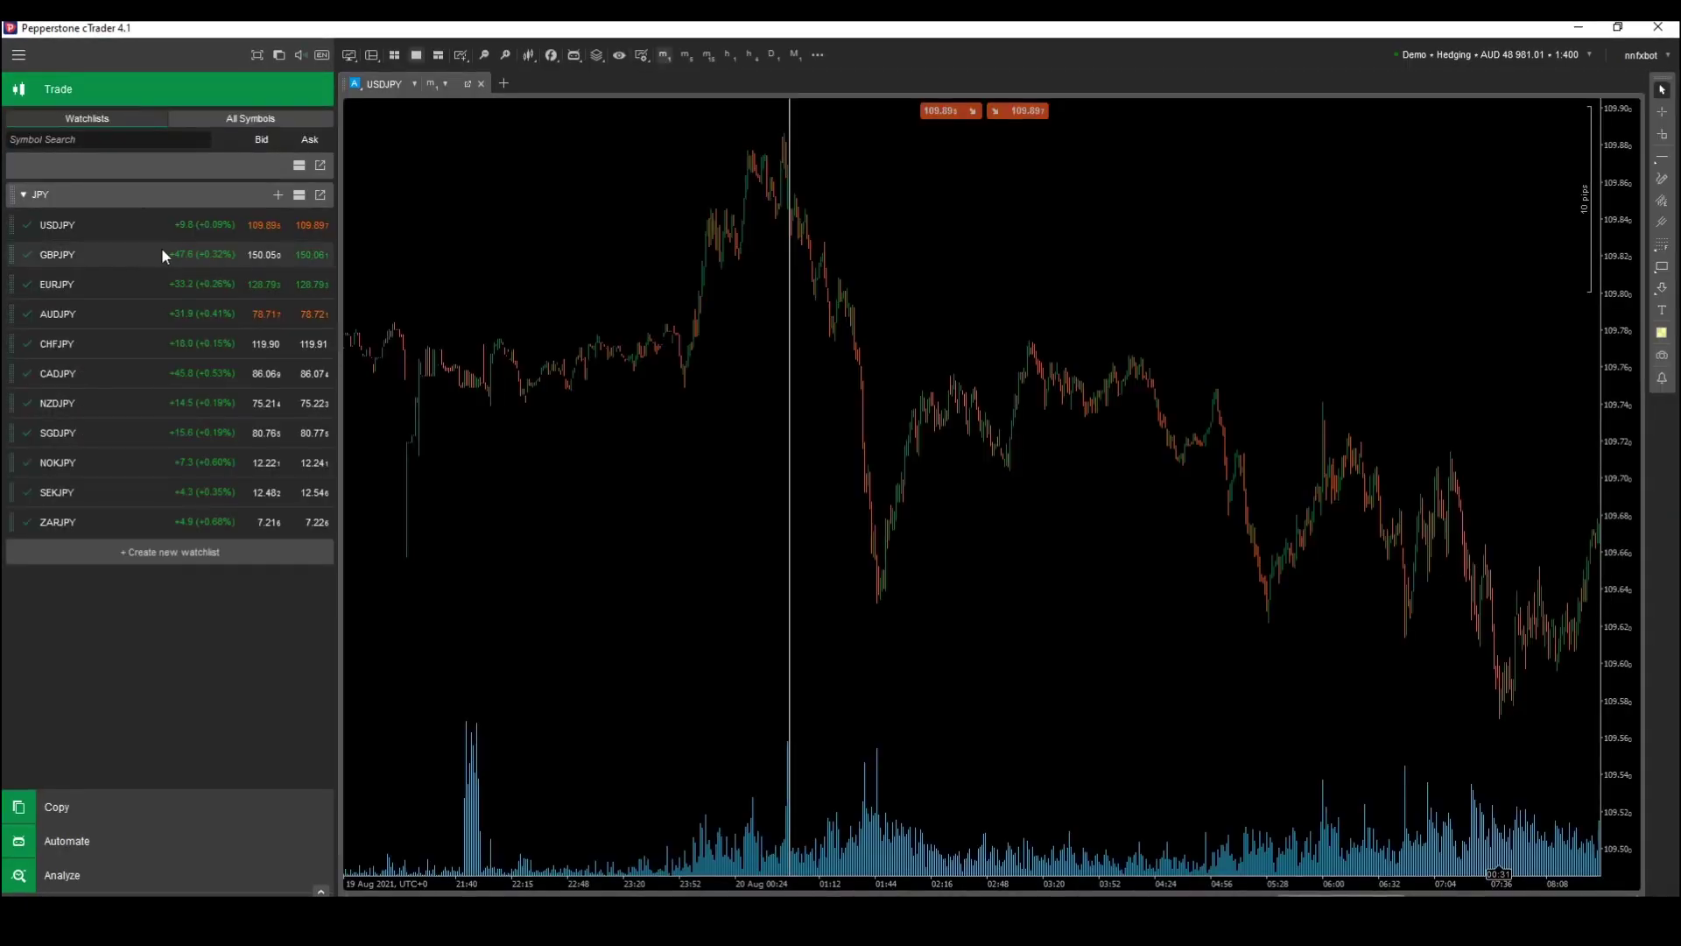
right_click(186, 275)
click(300, 418)
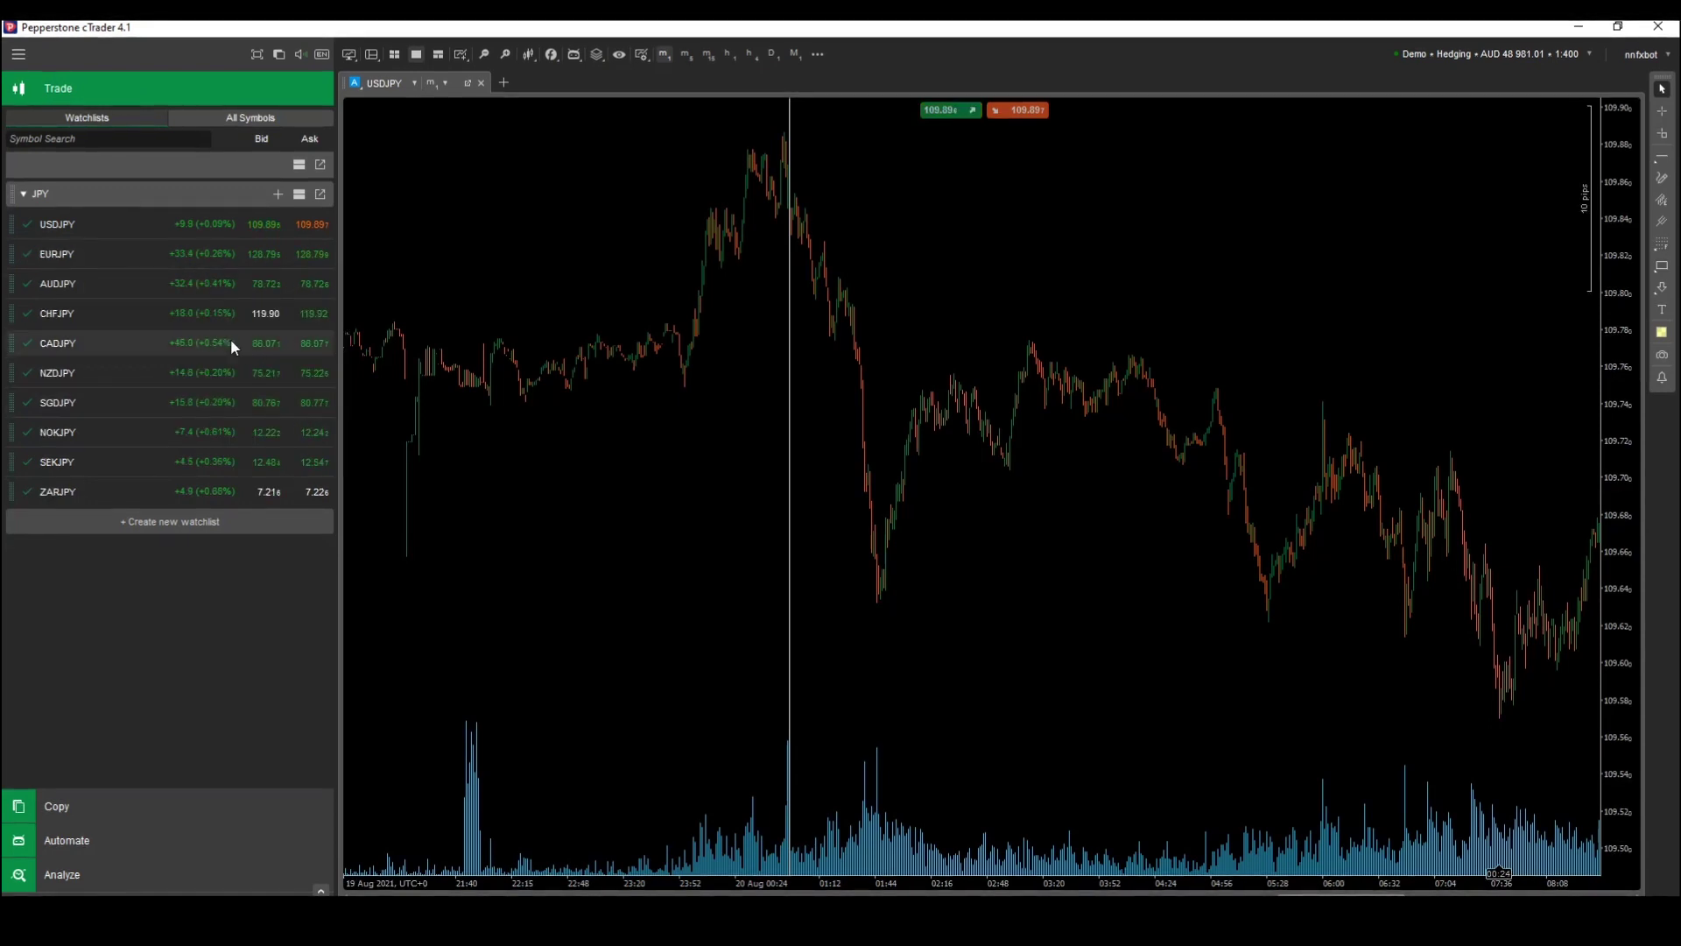
Step: Re-add GBPJPY and drop AUDJPY, NZDJPY, SGDJPY, NOKJPY, SEKJPY and ZARJPY from the watchlist
click(280, 201)
click(299, 286)
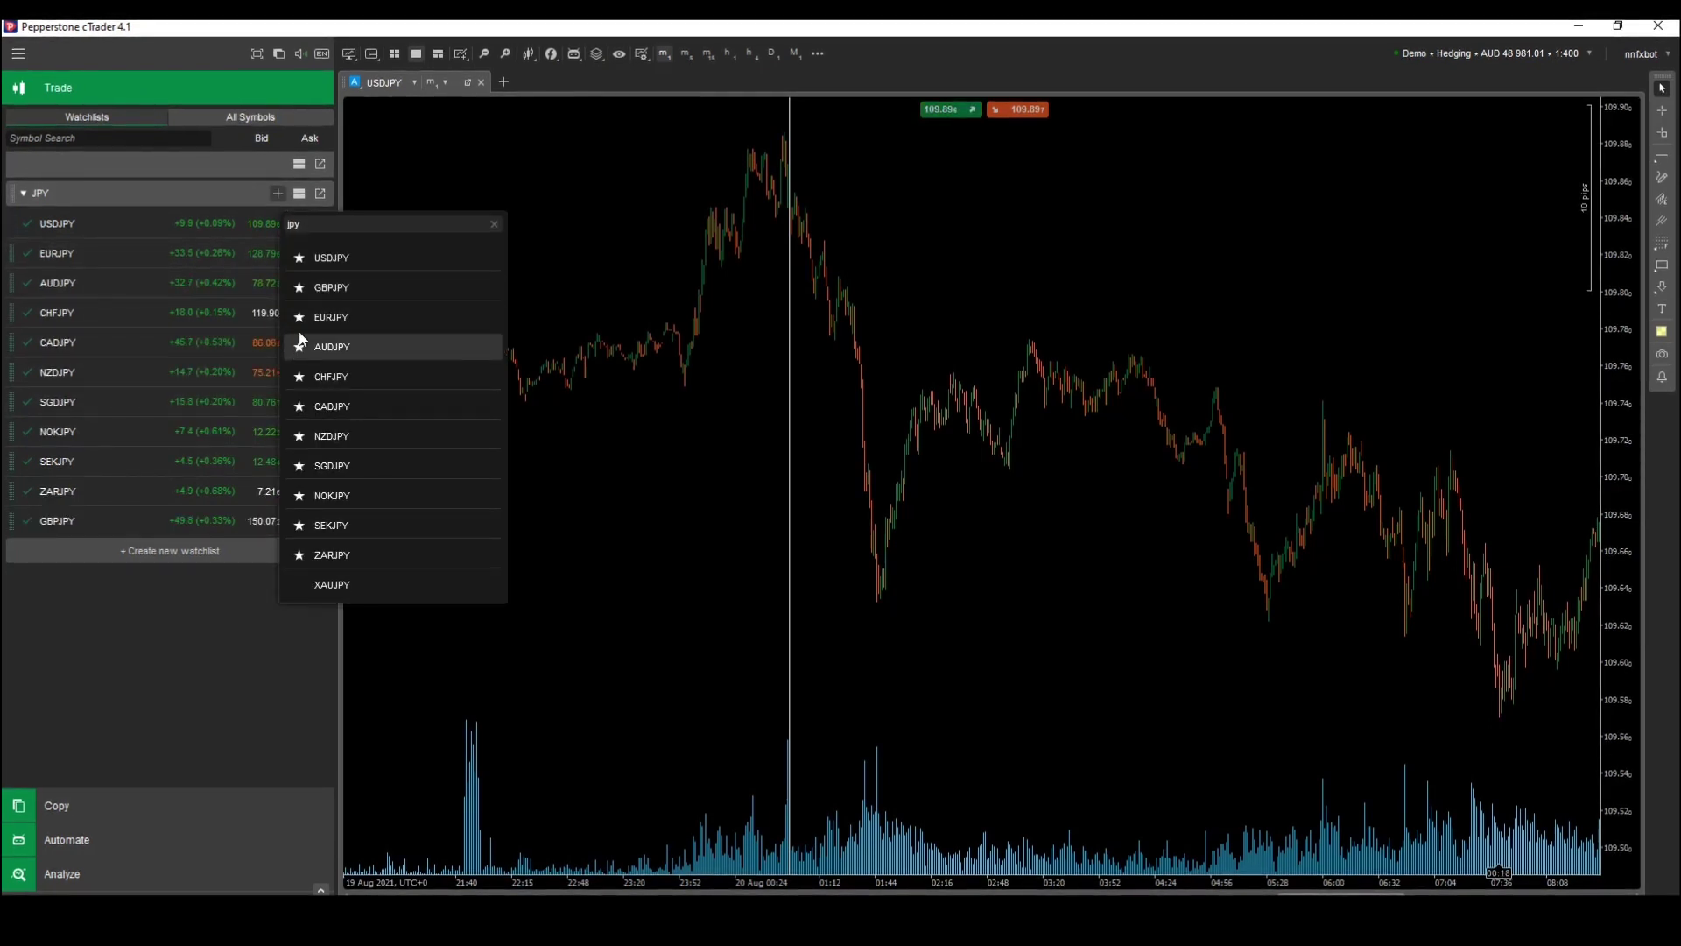
click(298, 346)
click(299, 435)
click(299, 465)
click(298, 495)
click(298, 525)
click(299, 554)
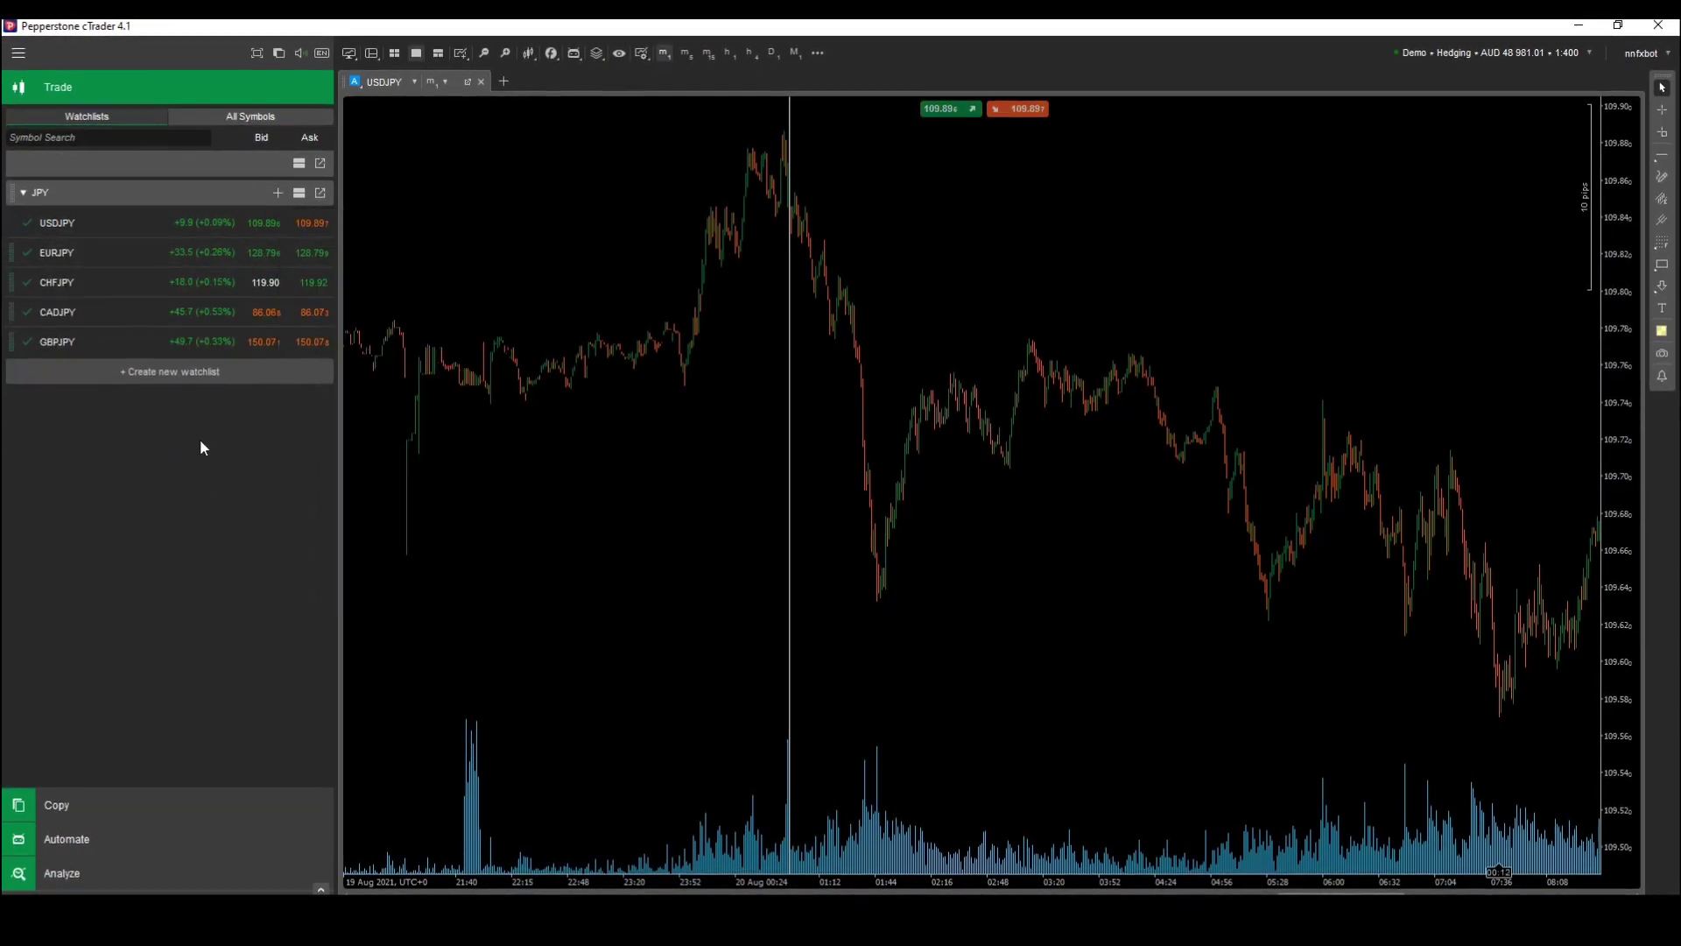
click(161, 844)
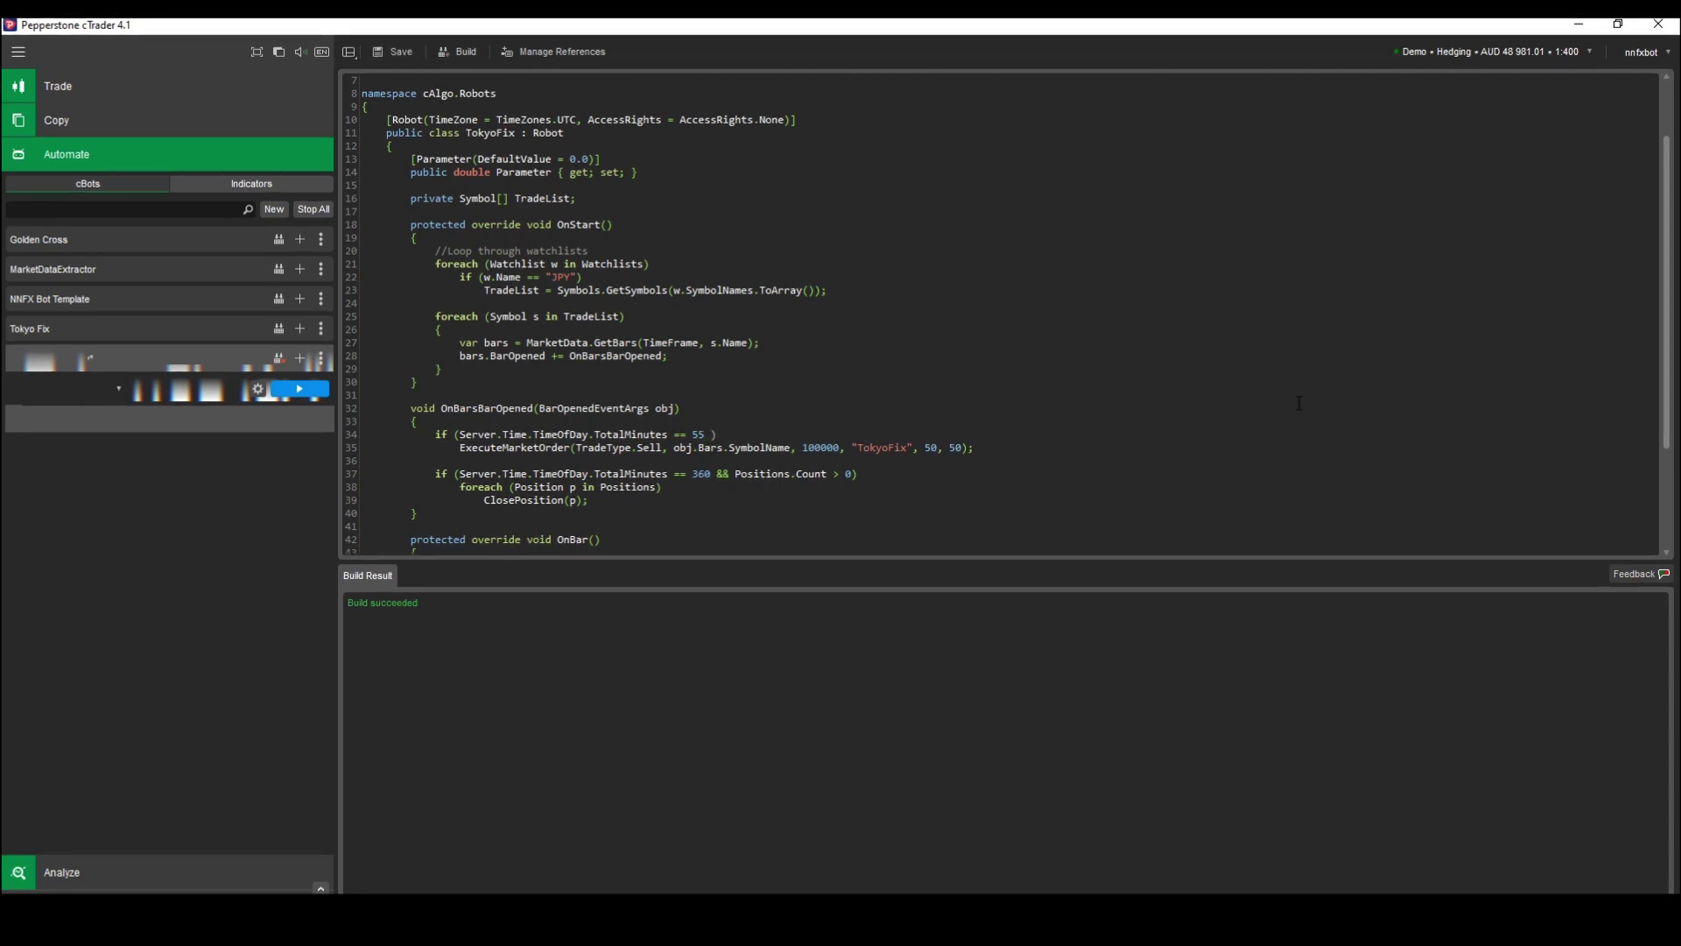
Step: Add '&& Server.Time.DayOfWeek == DayOfWeek.Friday' to the trade condition on line 34
text(&& Server)
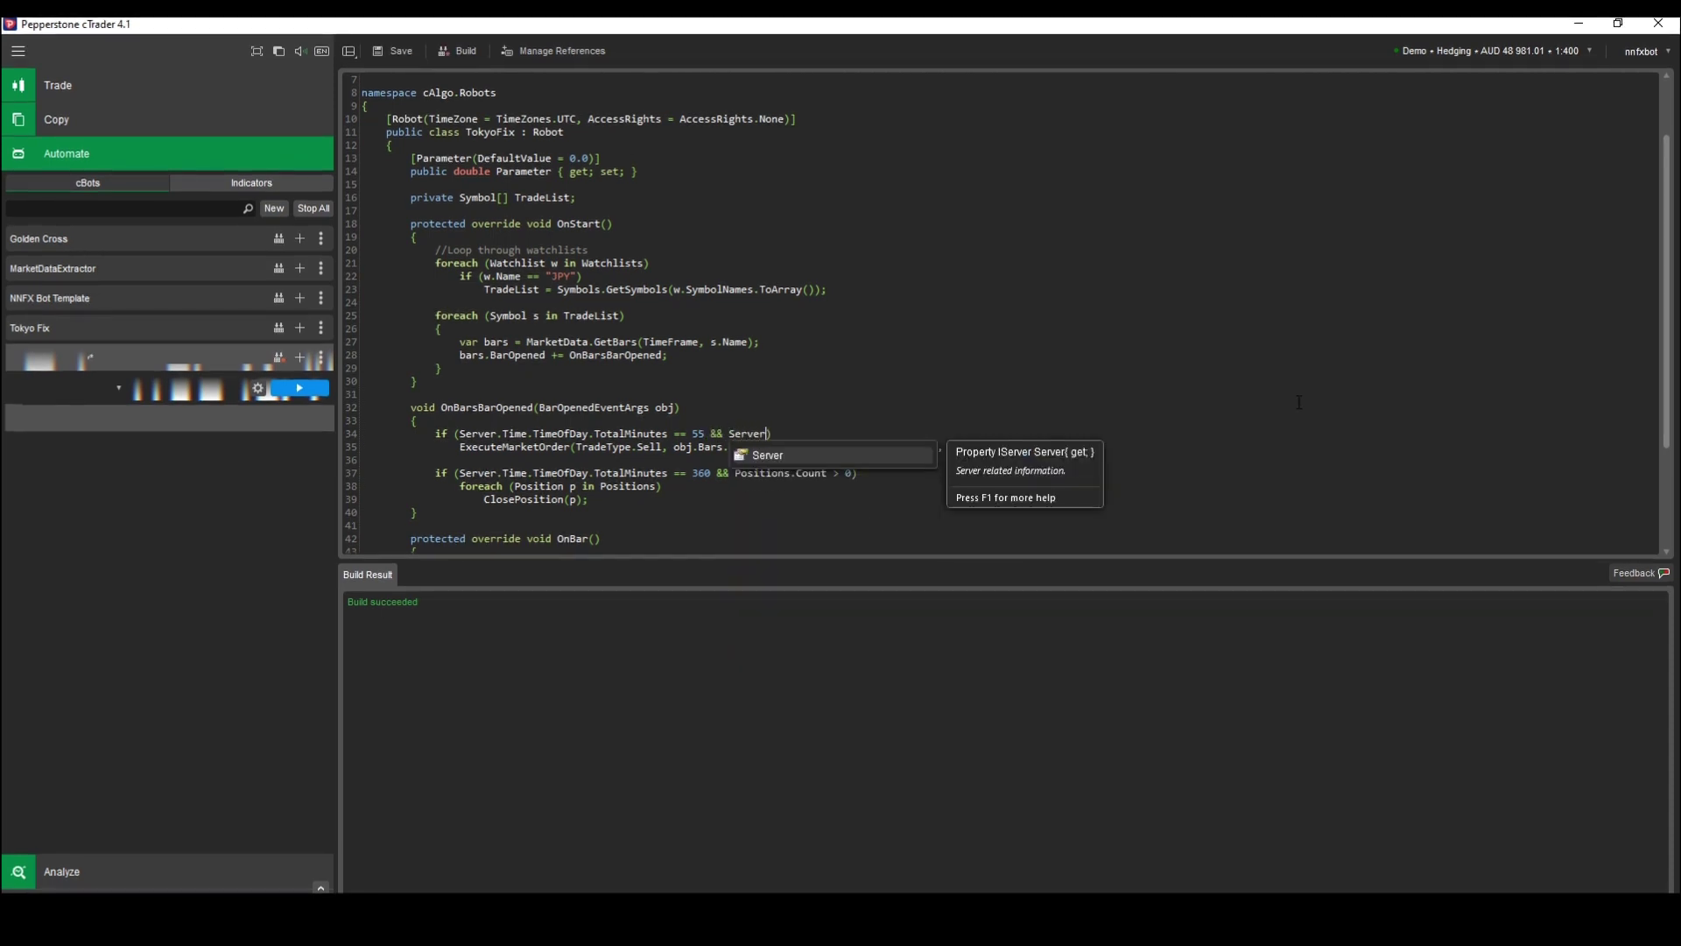
text(.Time.)
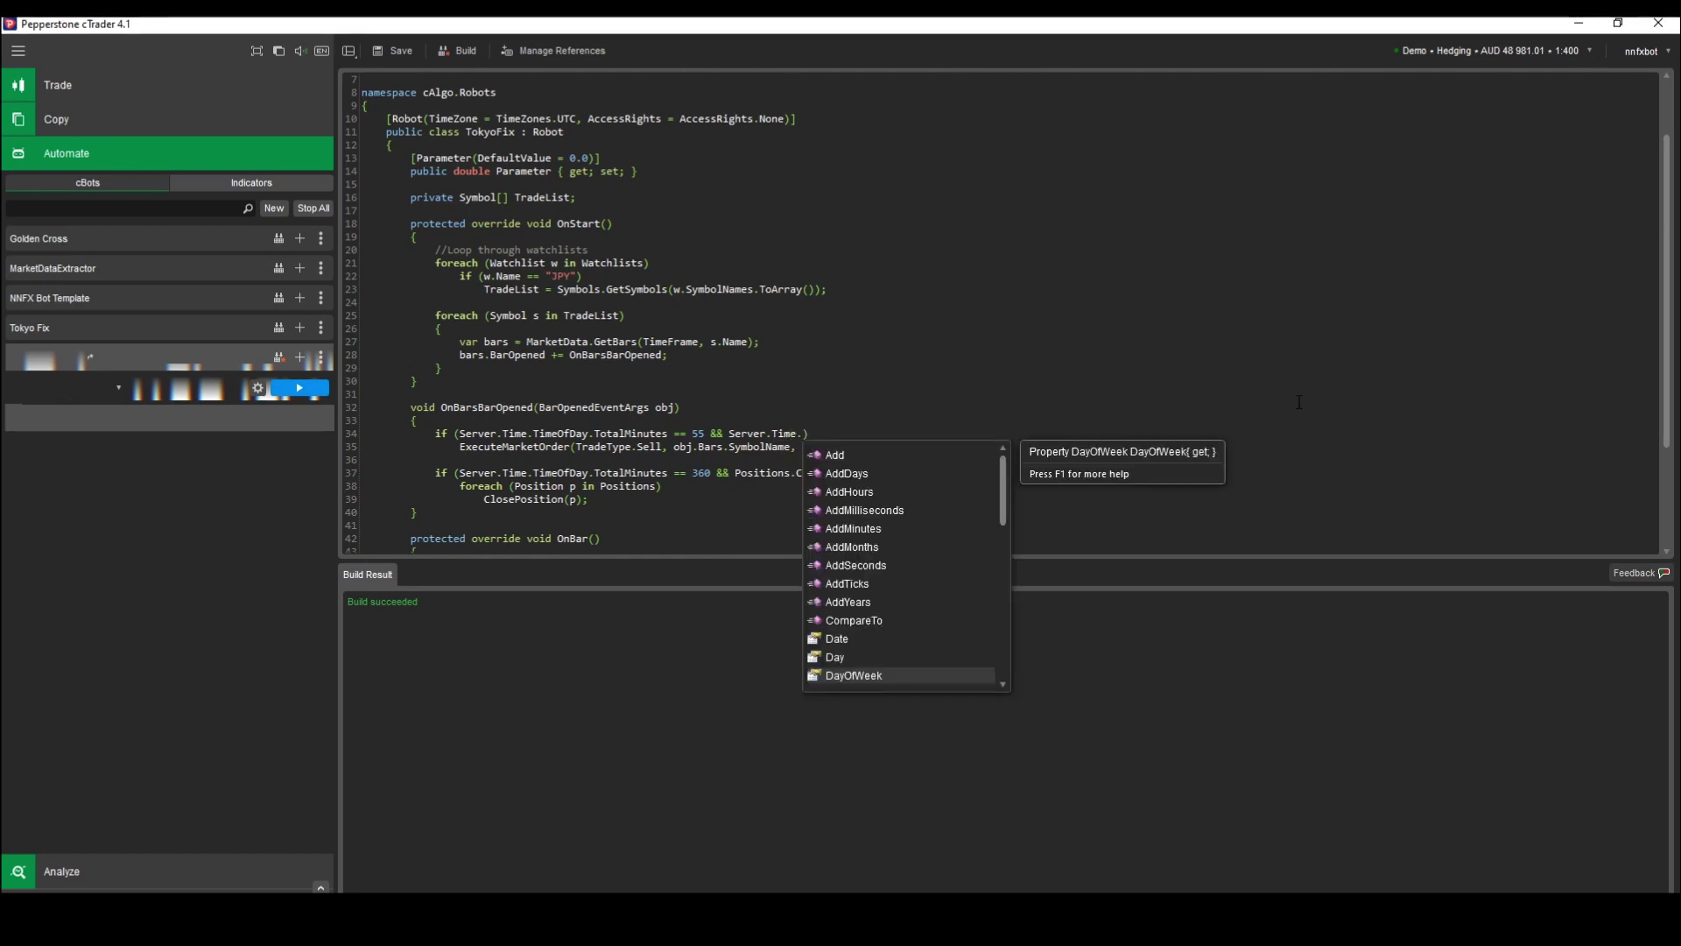
text(Da)
key(Tab)
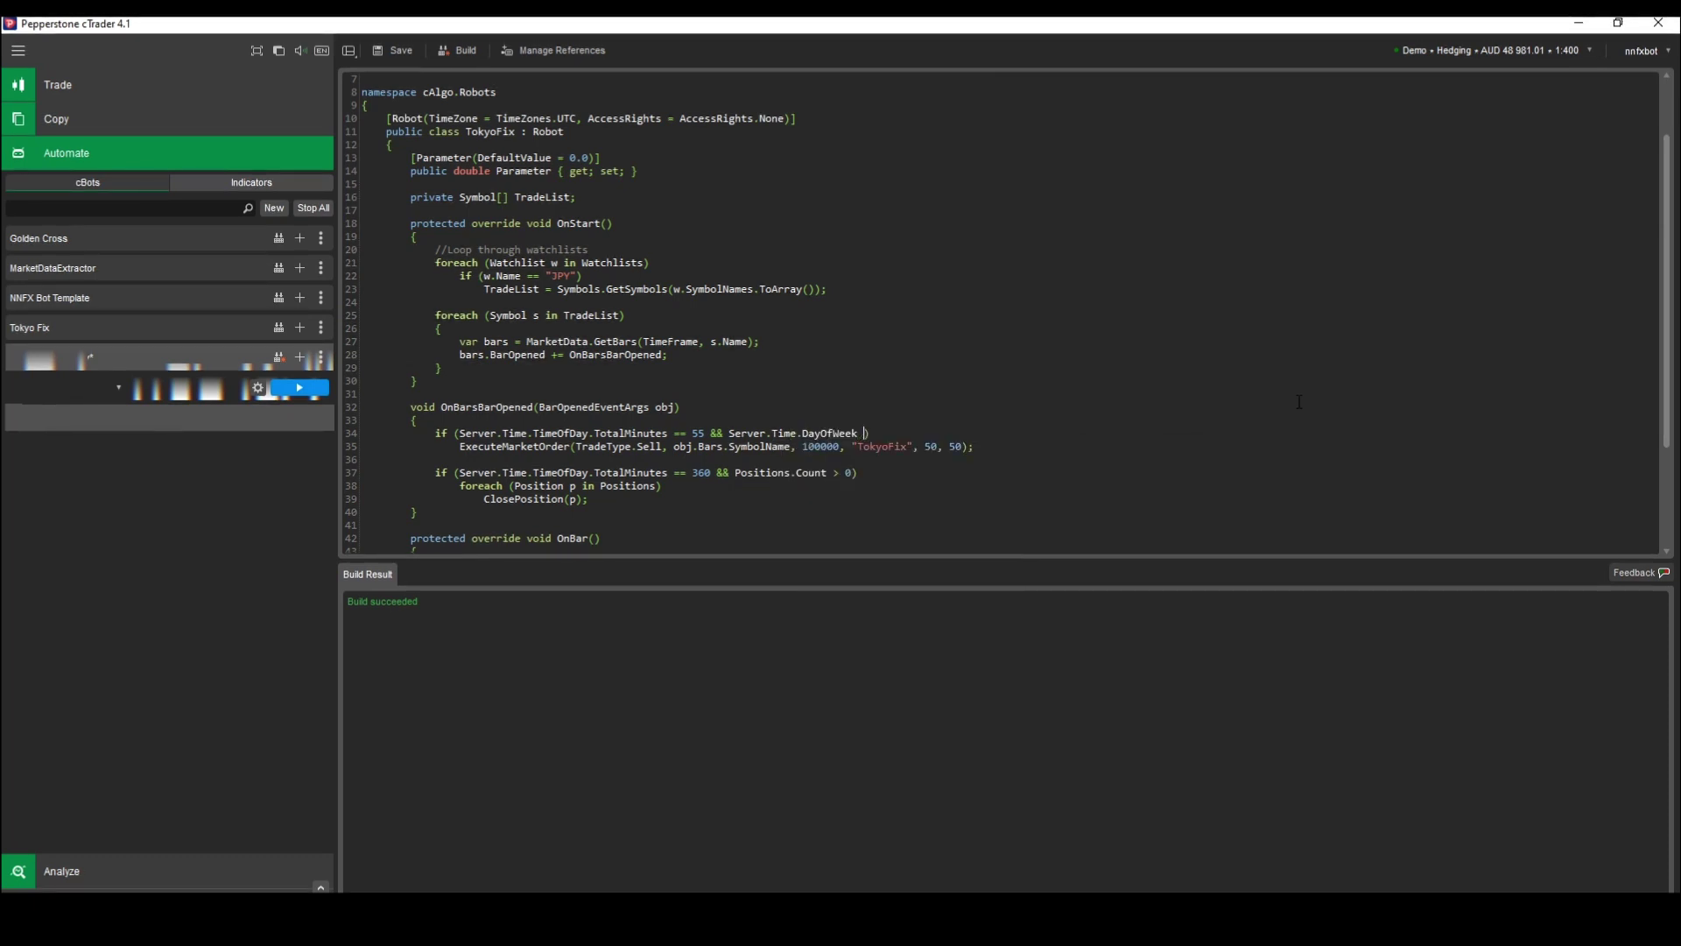
text(== Day)
key(Tab)
text(.Fr)
key(Tab)
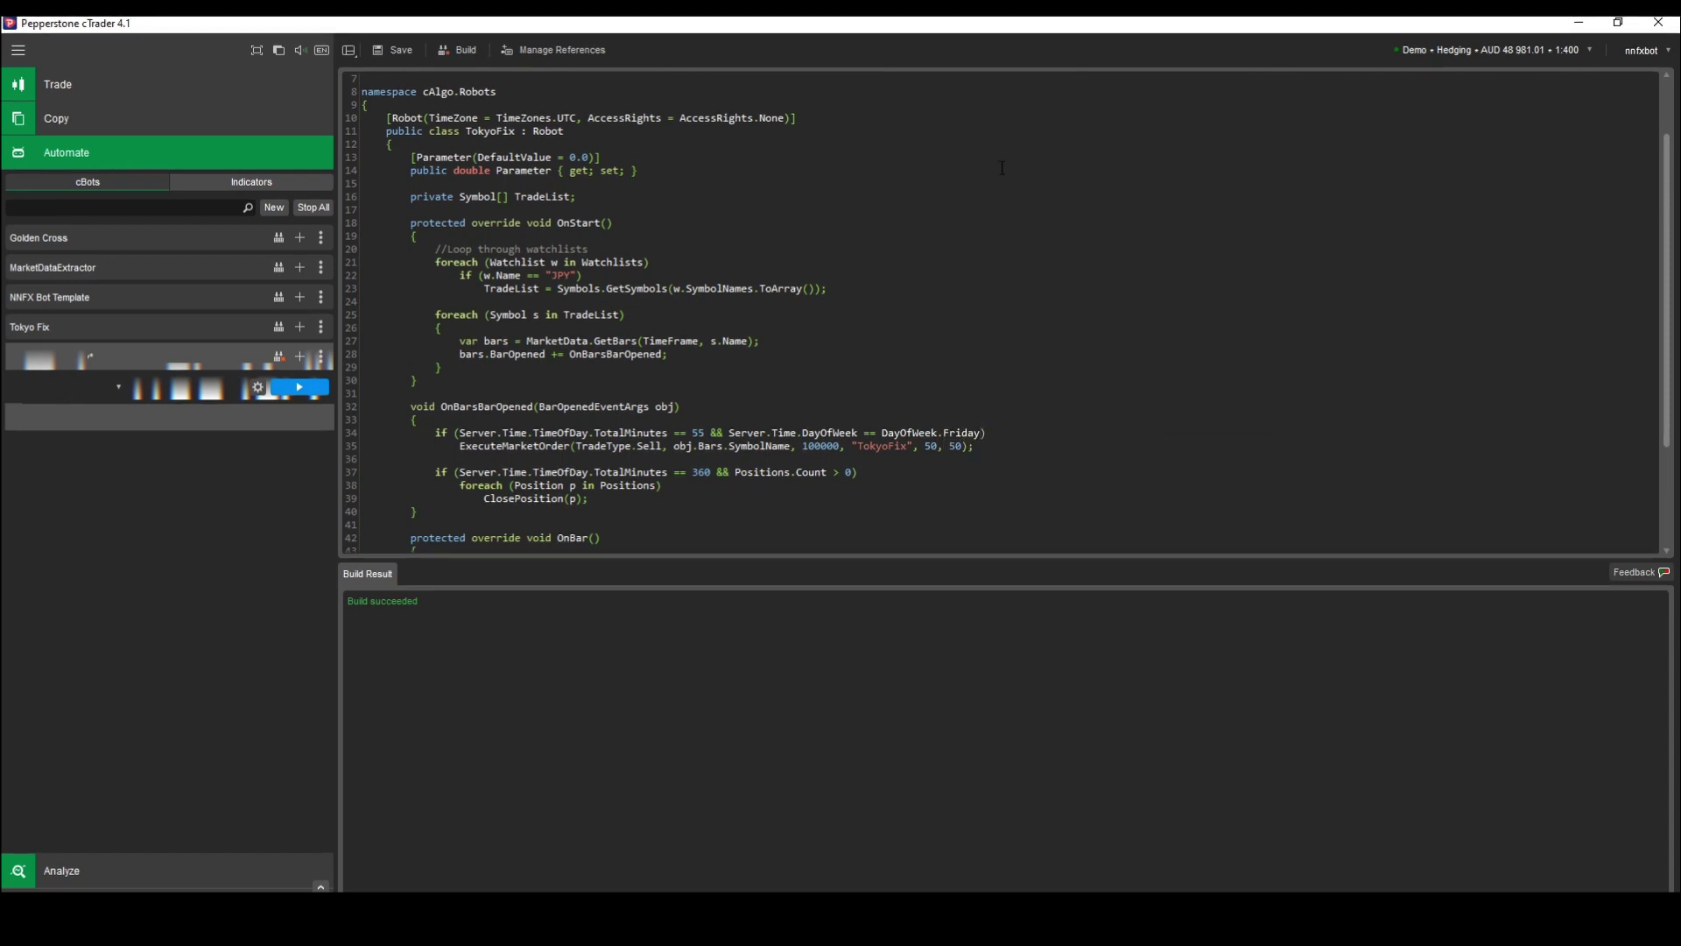
Step: Build the cBot and start a backtest of its USDJPY instance
click(477, 49)
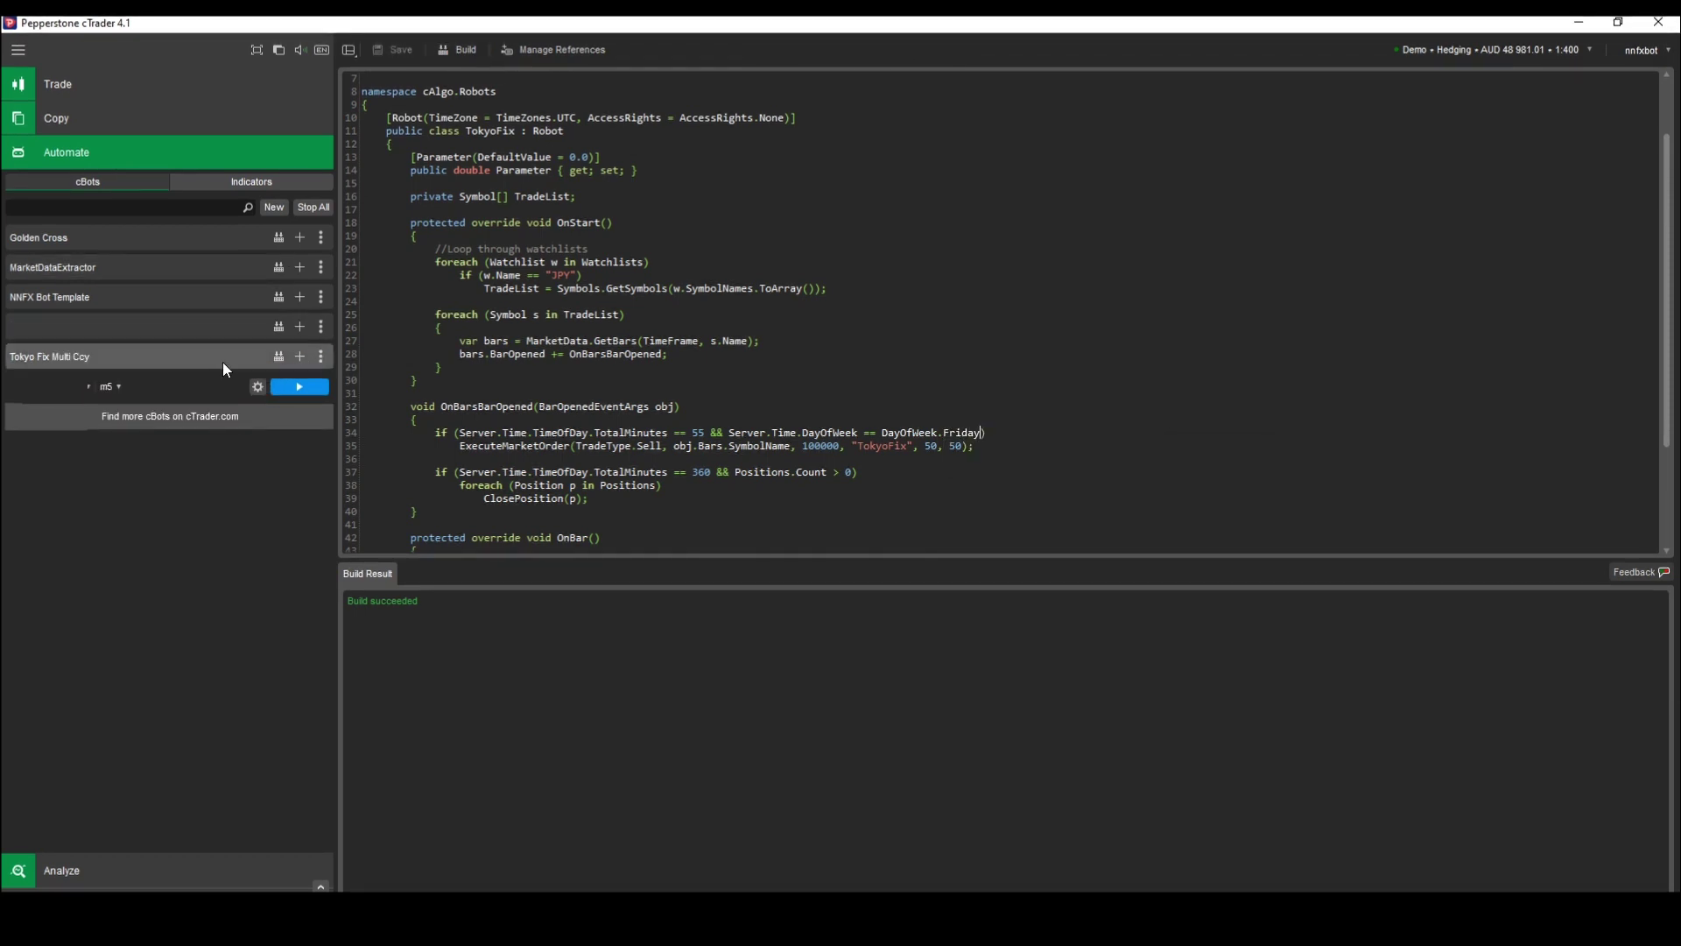
click(197, 386)
click(1598, 99)
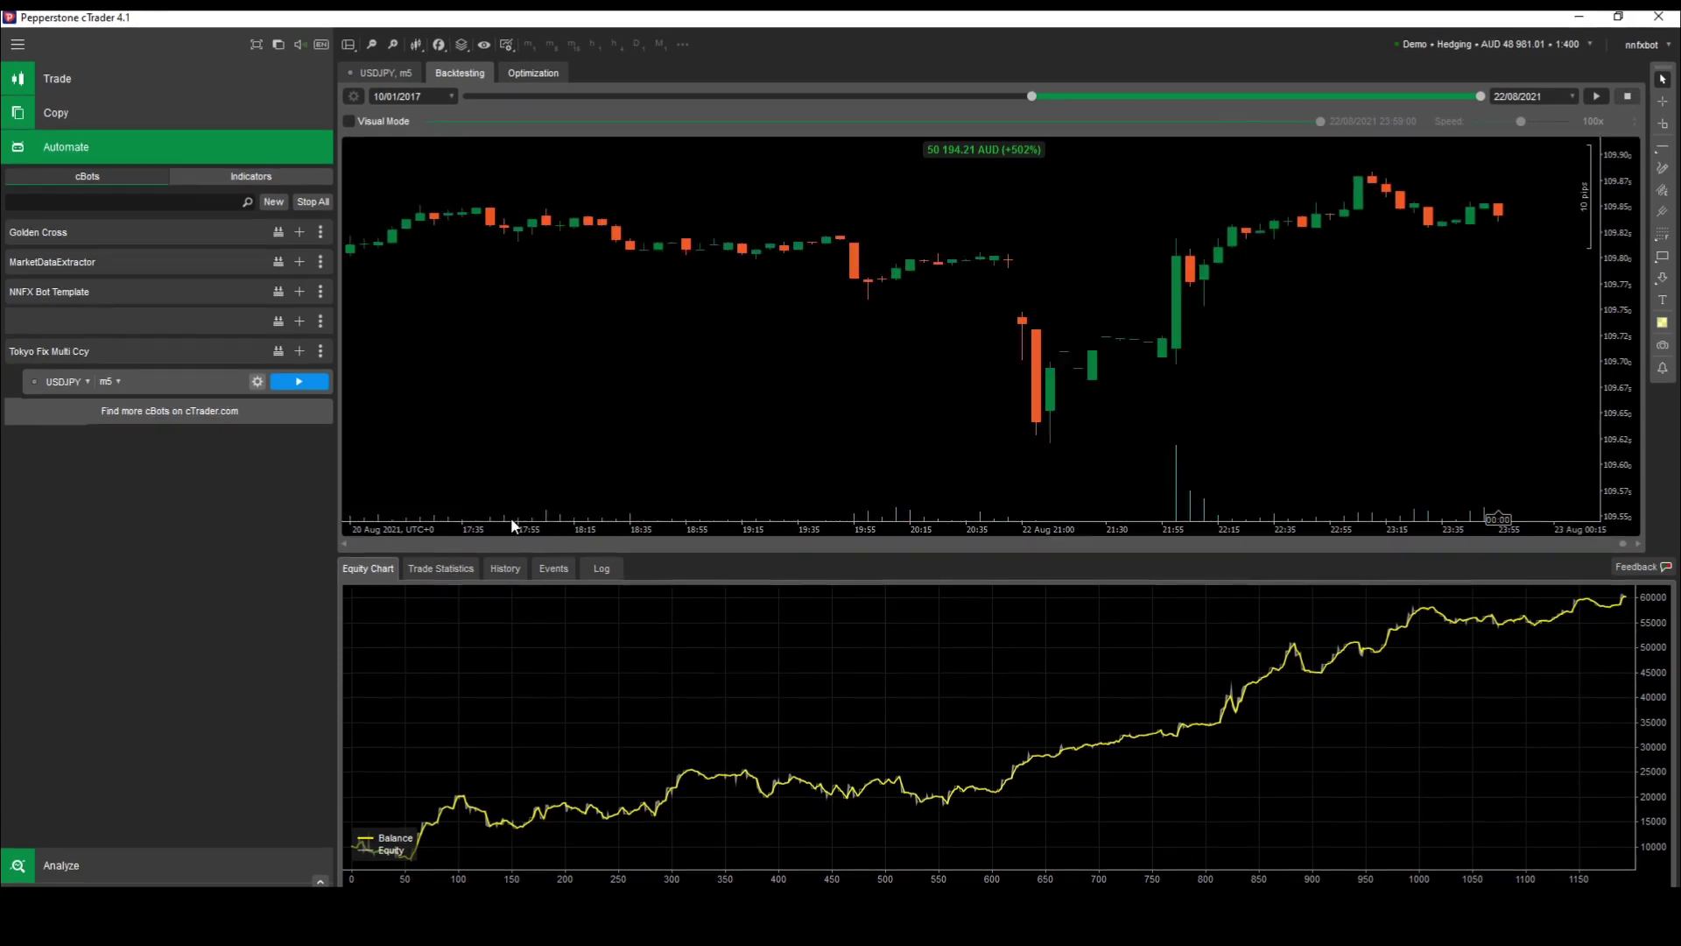
Step: Review the Friday-only backtest's trade statistics, then run the backtest again
click(457, 571)
scroll(938, 723, down, 2)
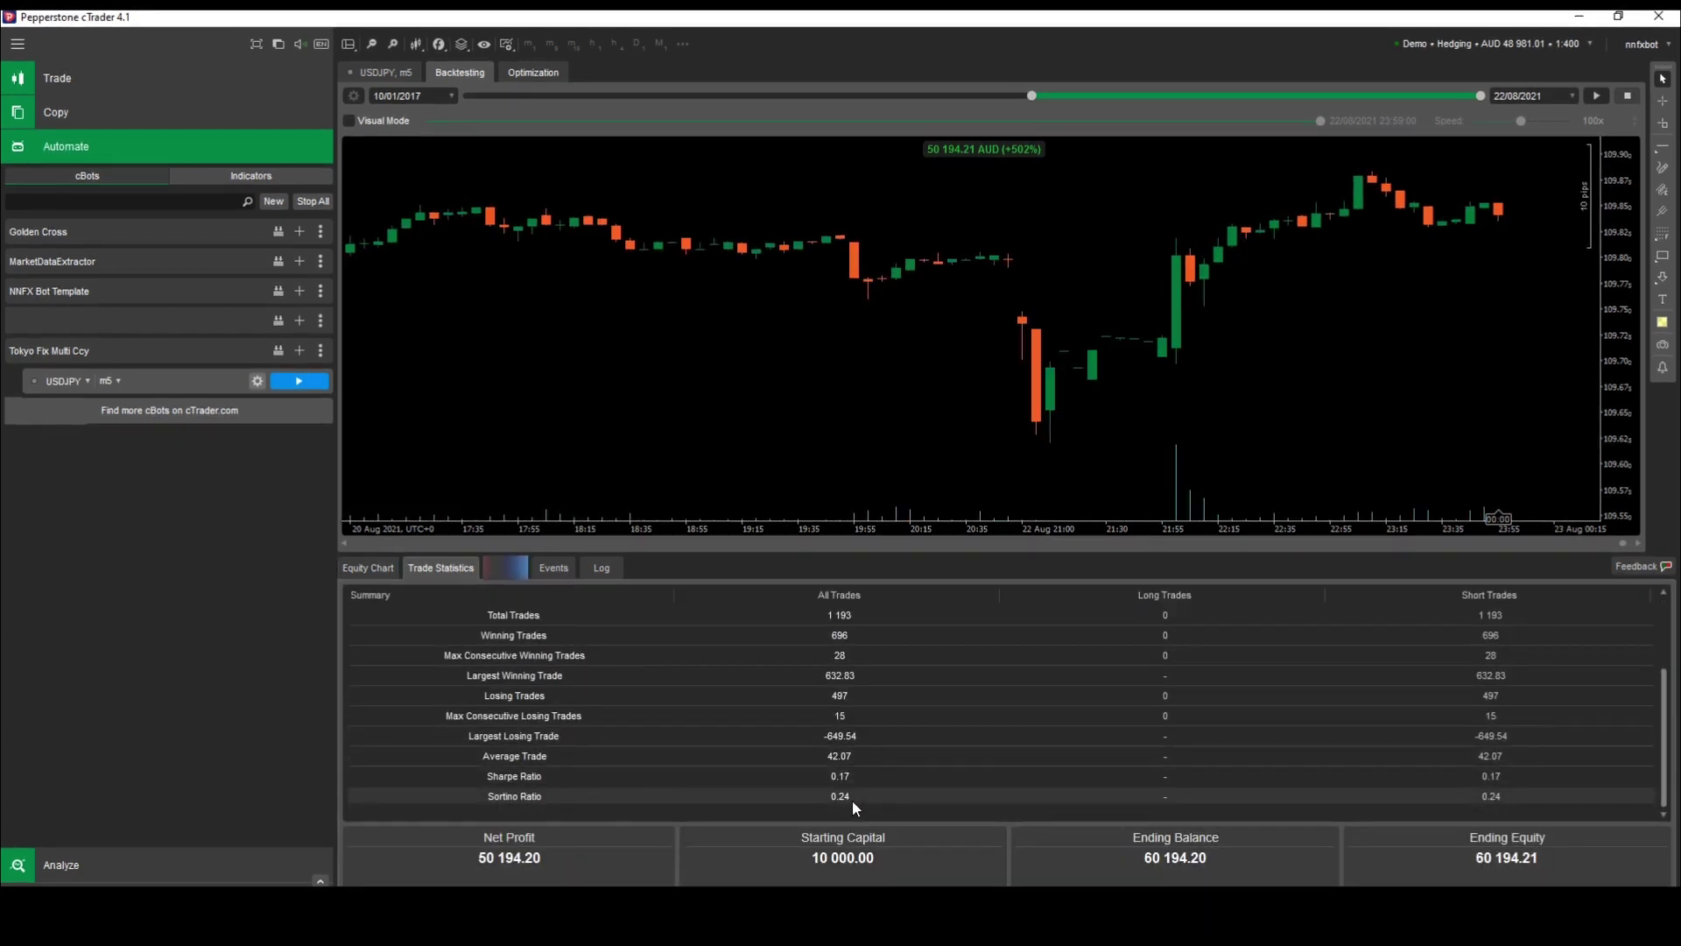
click(1597, 95)
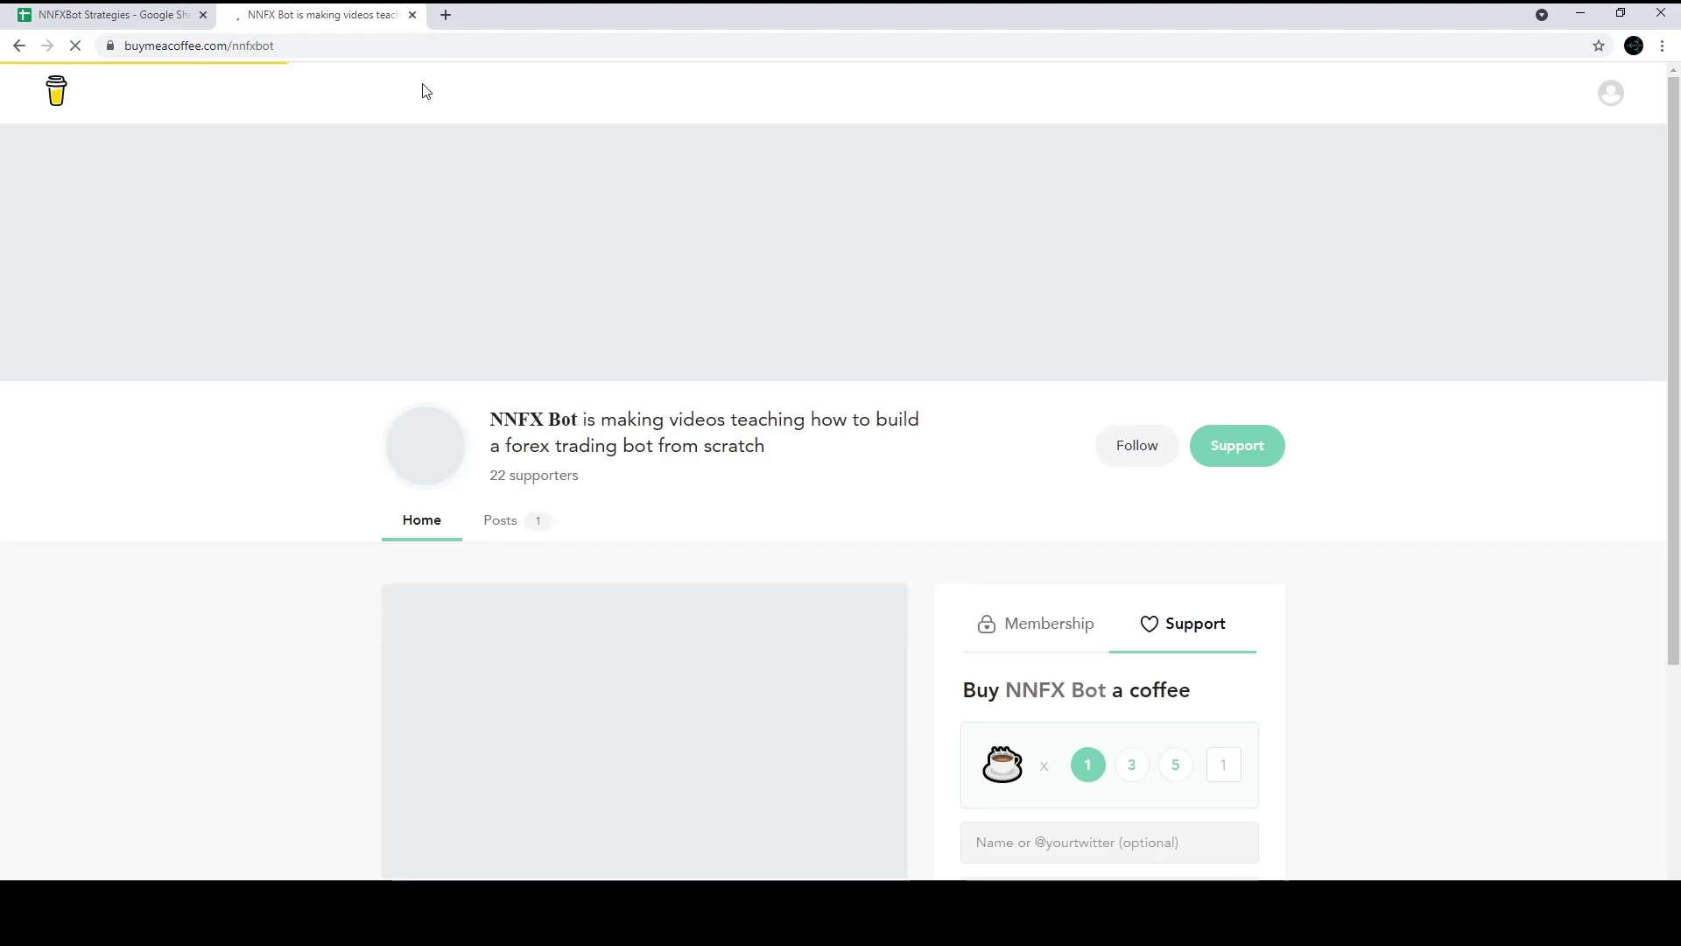
Step: Scroll down NNFX Bot's Buy Me a Coffee page to the tutorial video and support form
scroll(1392, 589, down, 1)
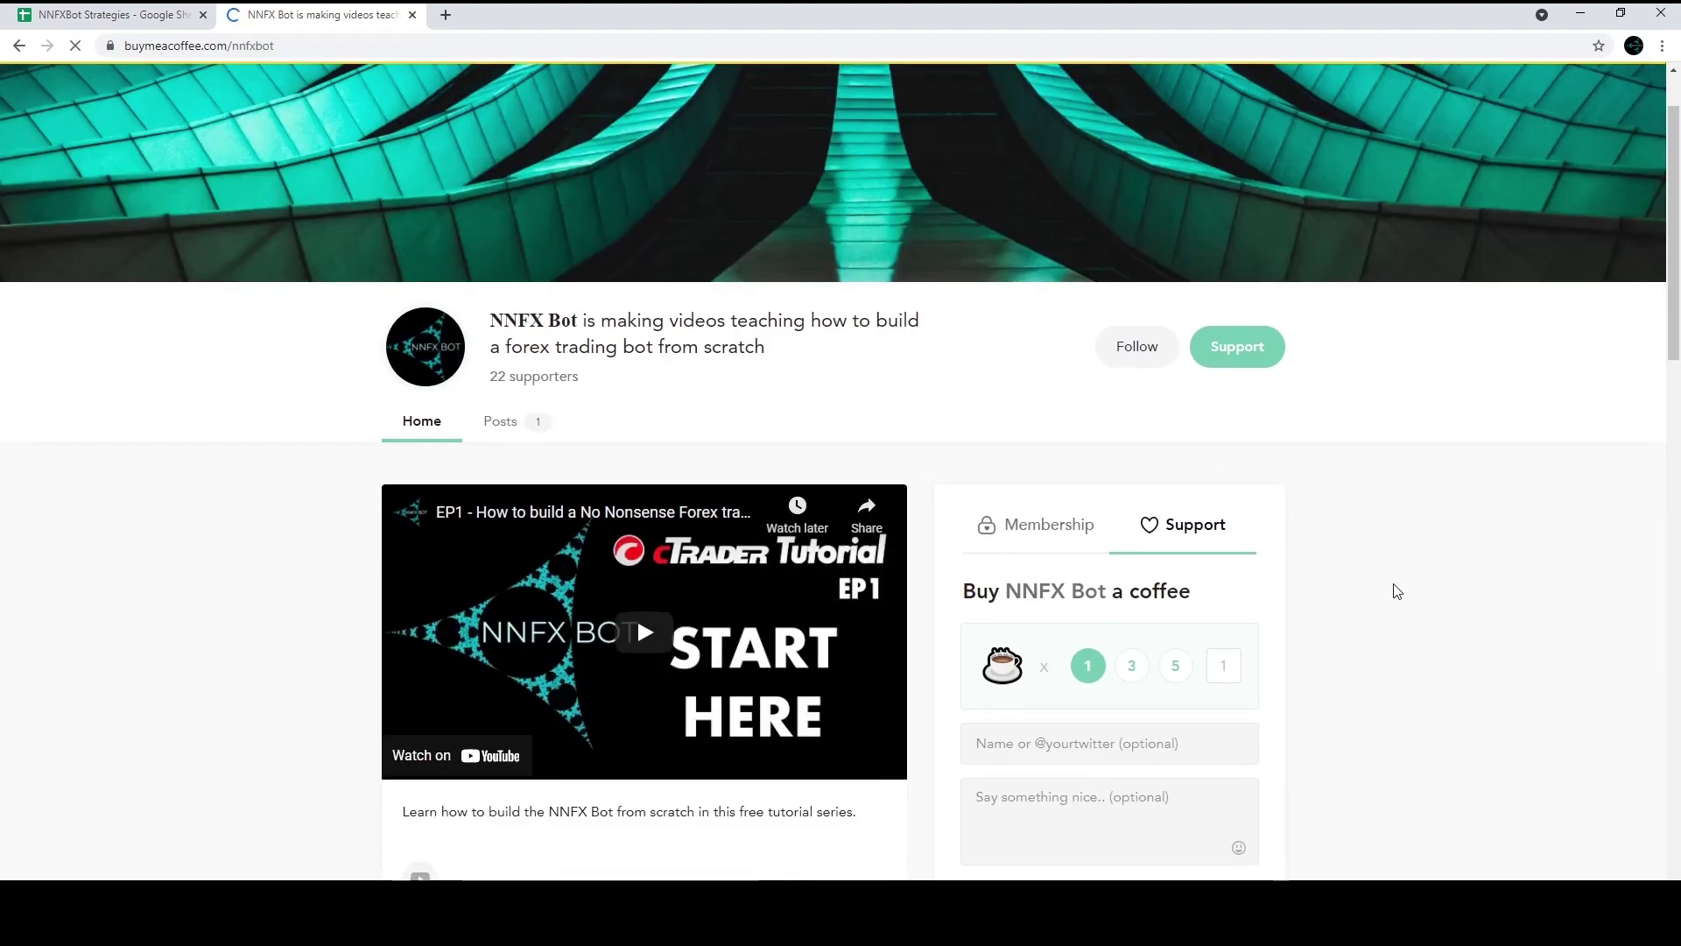